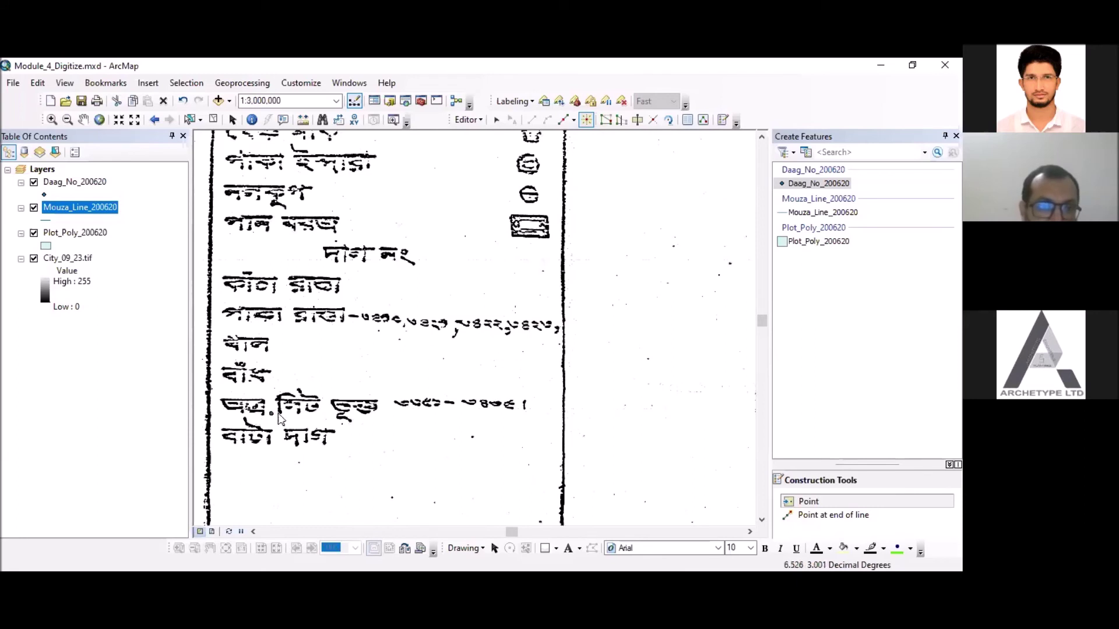
- Read the plot number range in the scanned map's legend and return to the overview of the plots
left_click(384, 426)
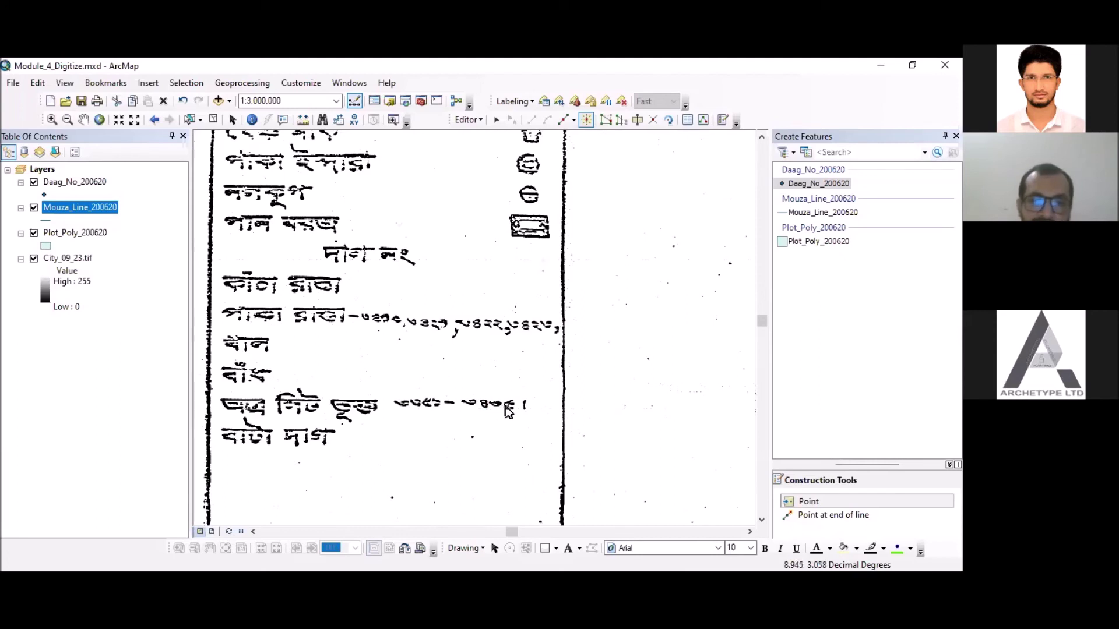
scroll(509, 411, "up", 3)
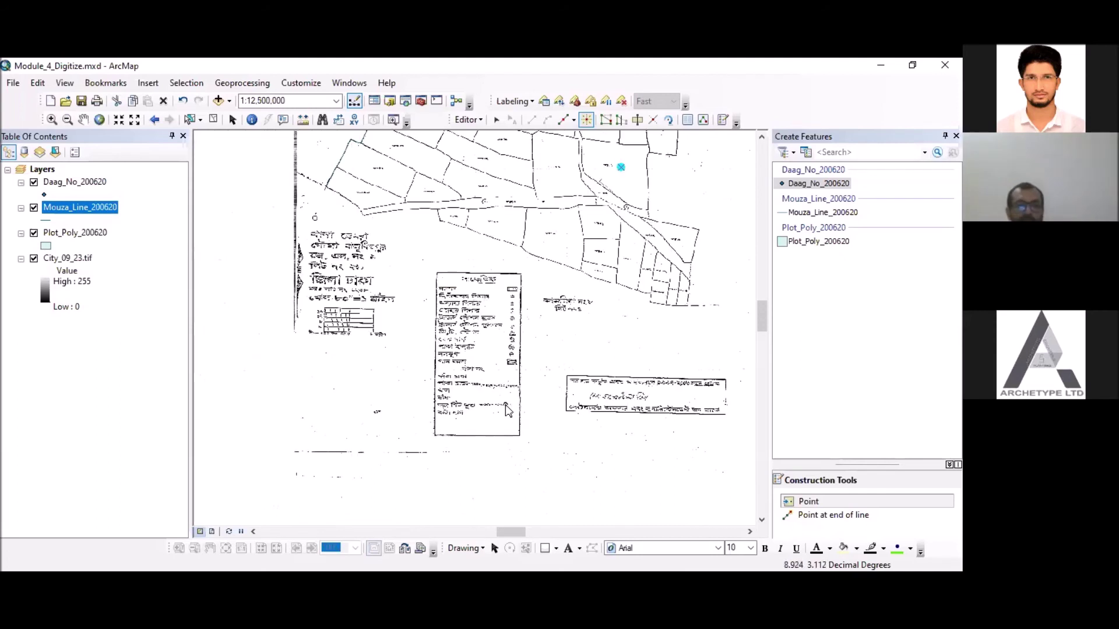
scroll(508, 412, "up", 2)
left_click_drag(528, 222, 473, 318)
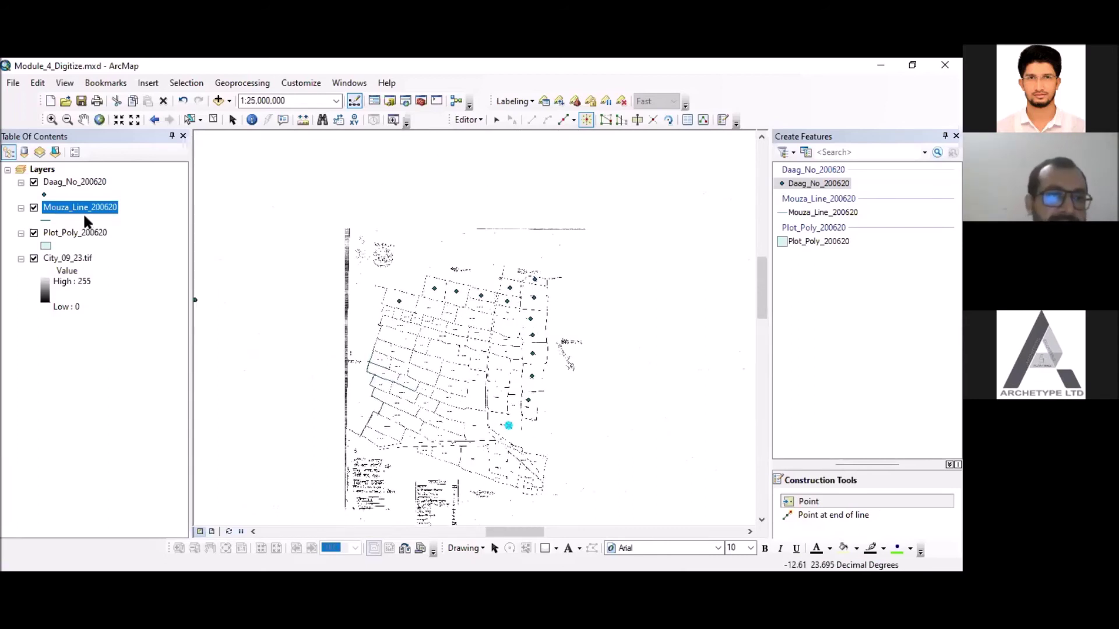
right_click(87, 182)
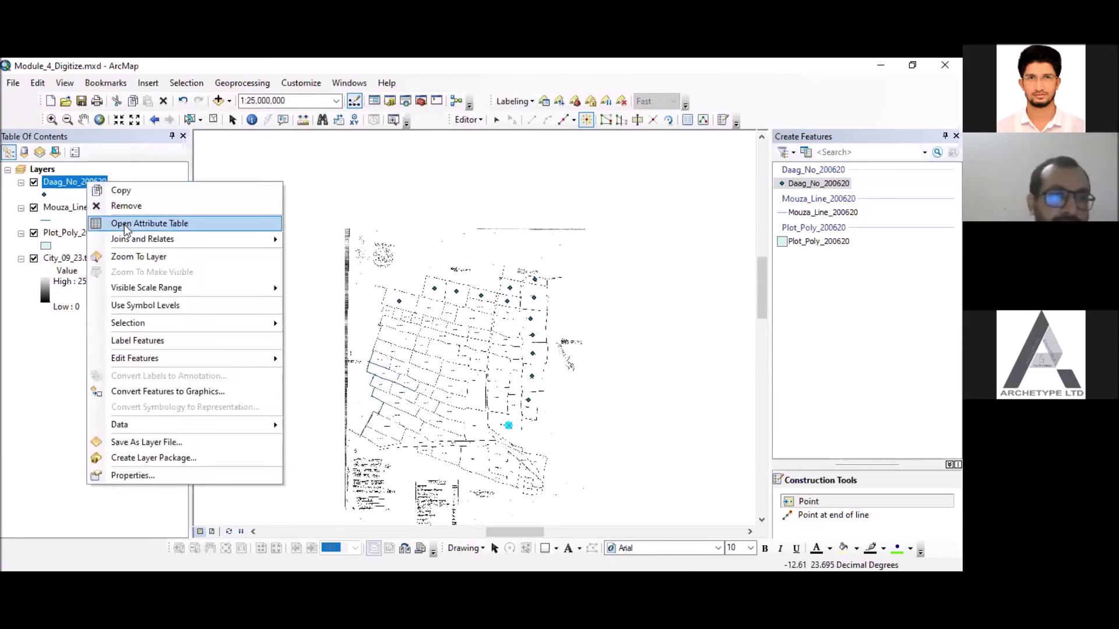
left_click(125, 225)
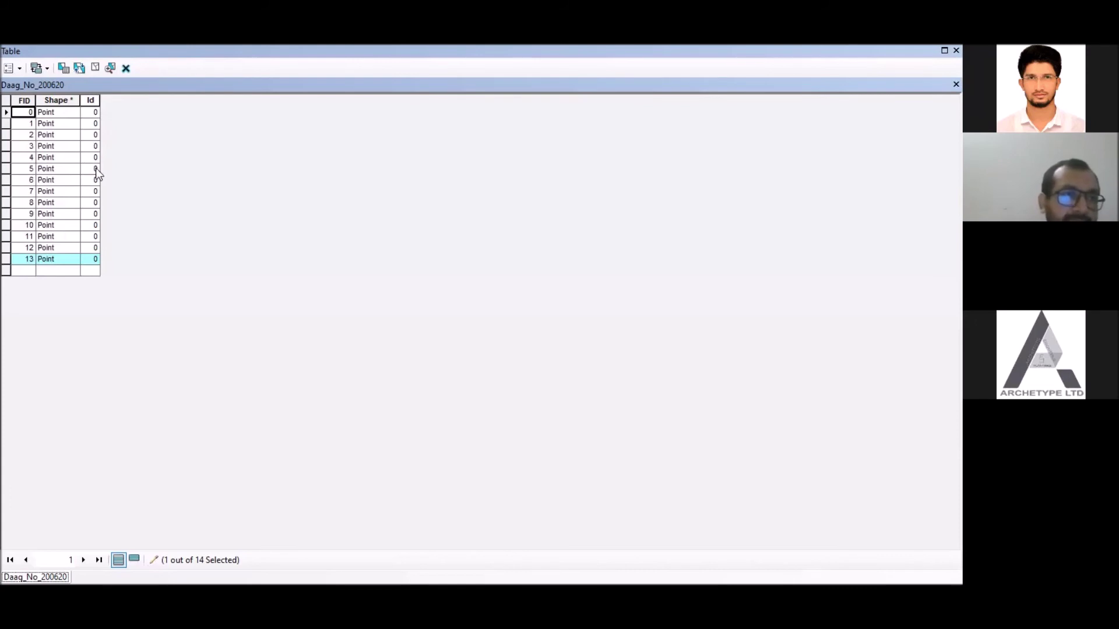
left_click(10, 68)
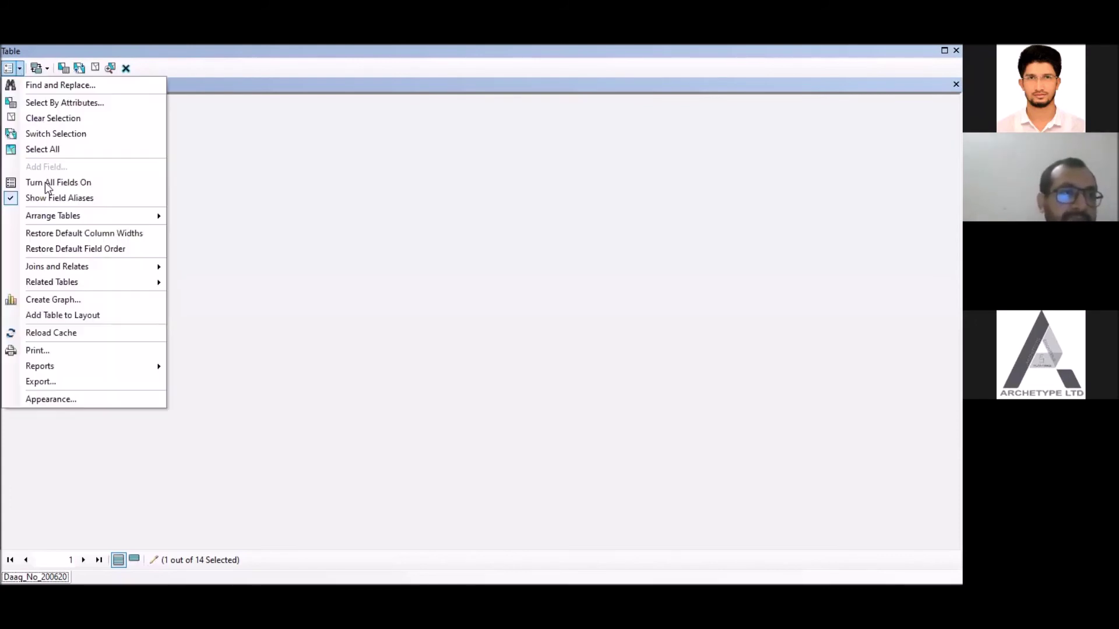
left_click(269, 72)
left_click(955, 84)
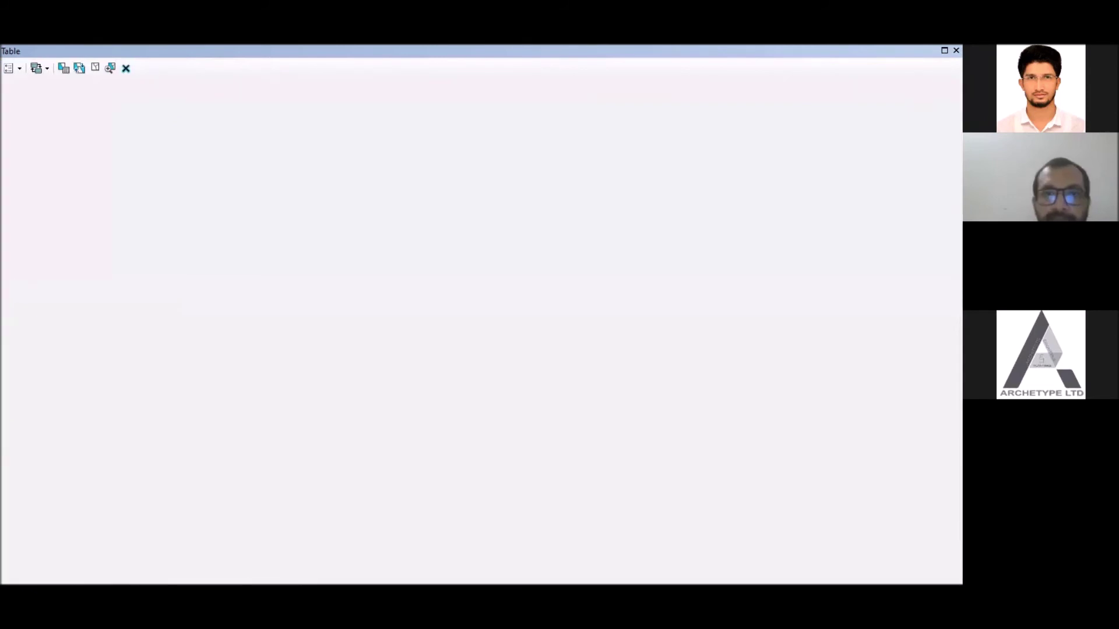
- Save the digitizing edits and stop the edit session
left_click(475, 119)
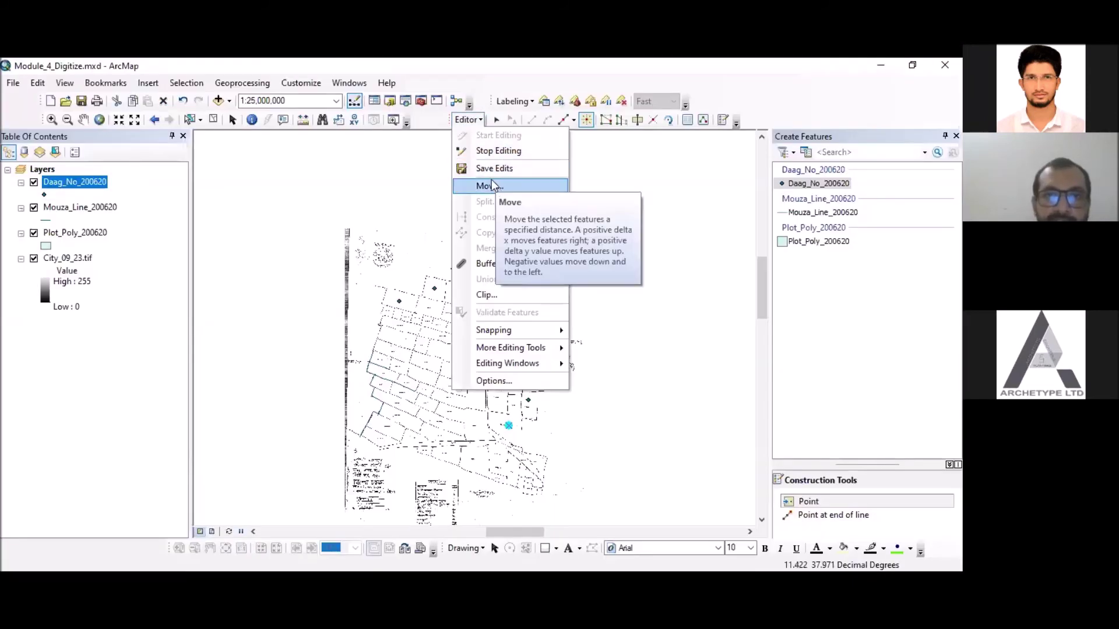
left_click(489, 168)
left_click(468, 120)
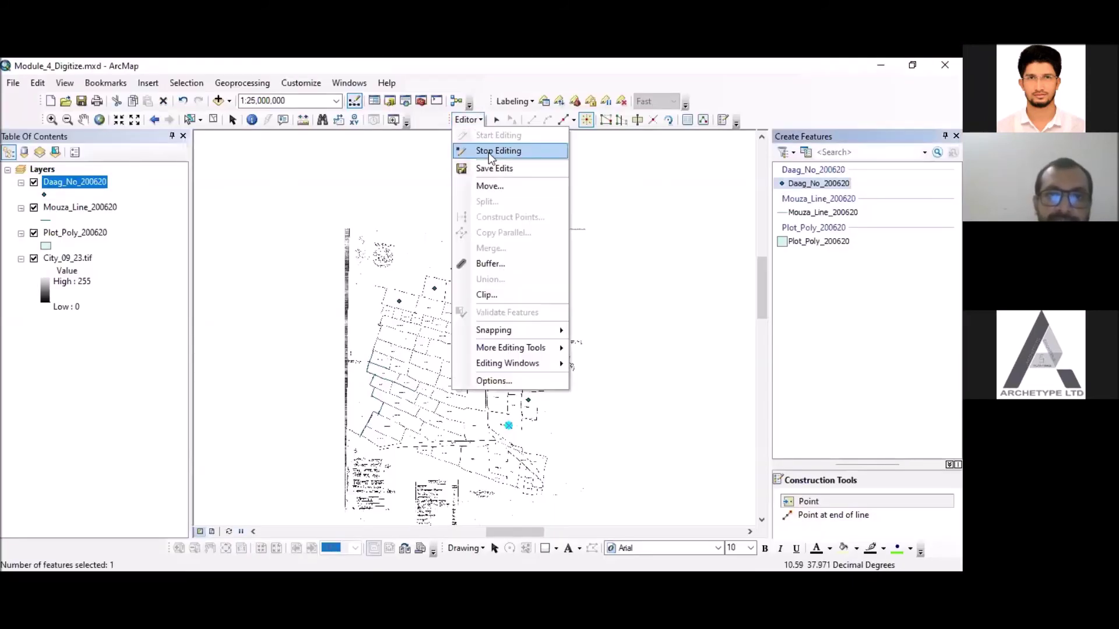
left_click(498, 150)
- Add a Long Integer field named Daag_No to the attribute table of the Daag_No_200620 layer
right_click(82, 184)
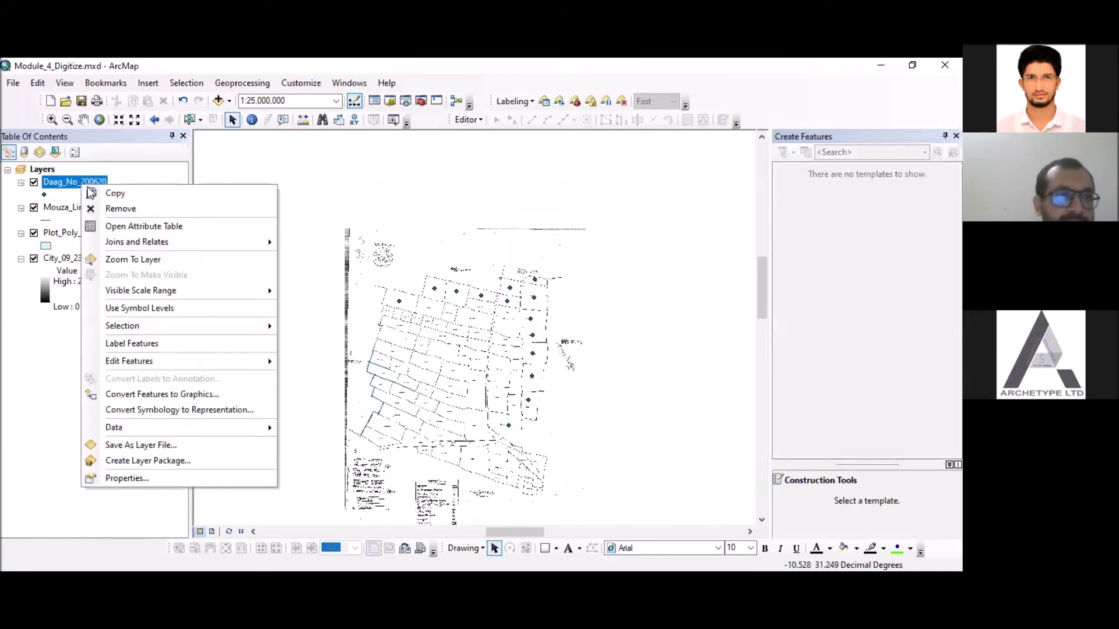
left_click(113, 226)
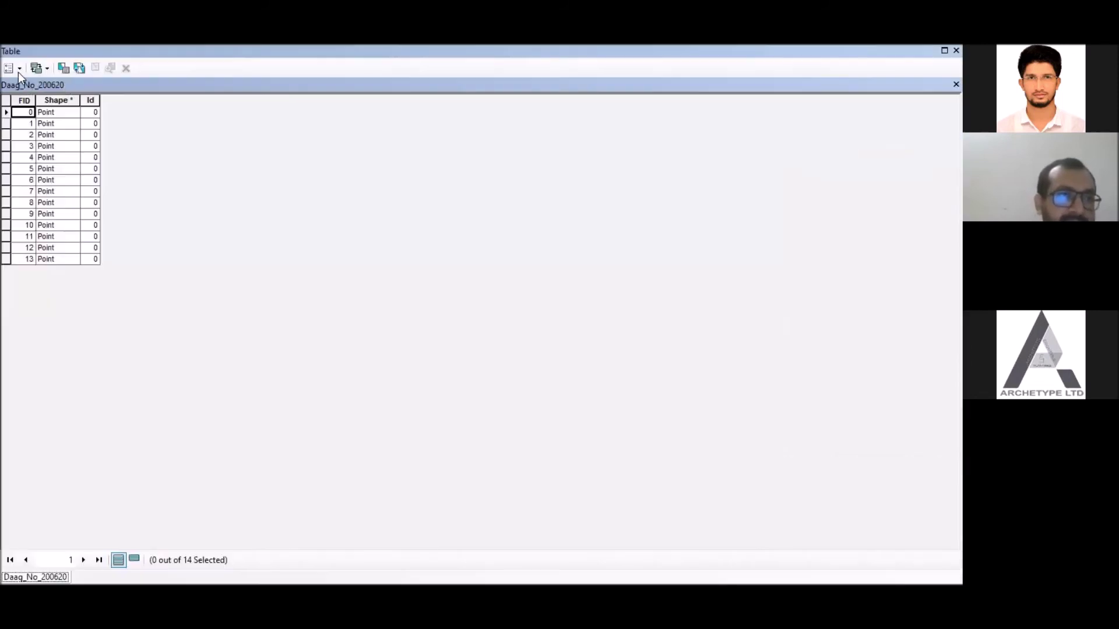
left_click(19, 68)
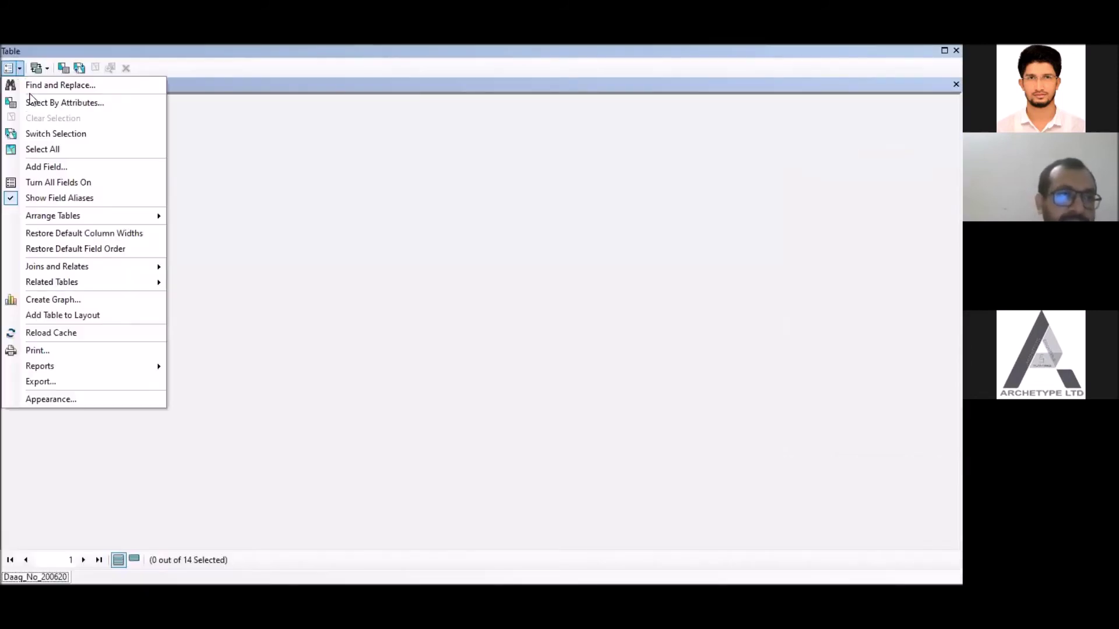
left_click(49, 167)
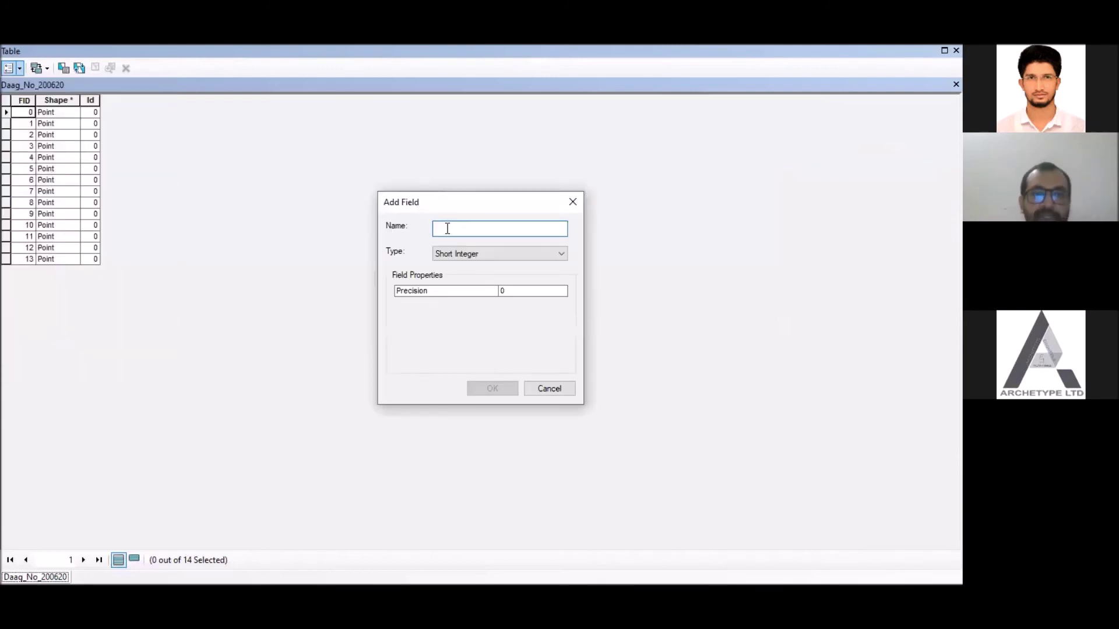
type("Daag_No")
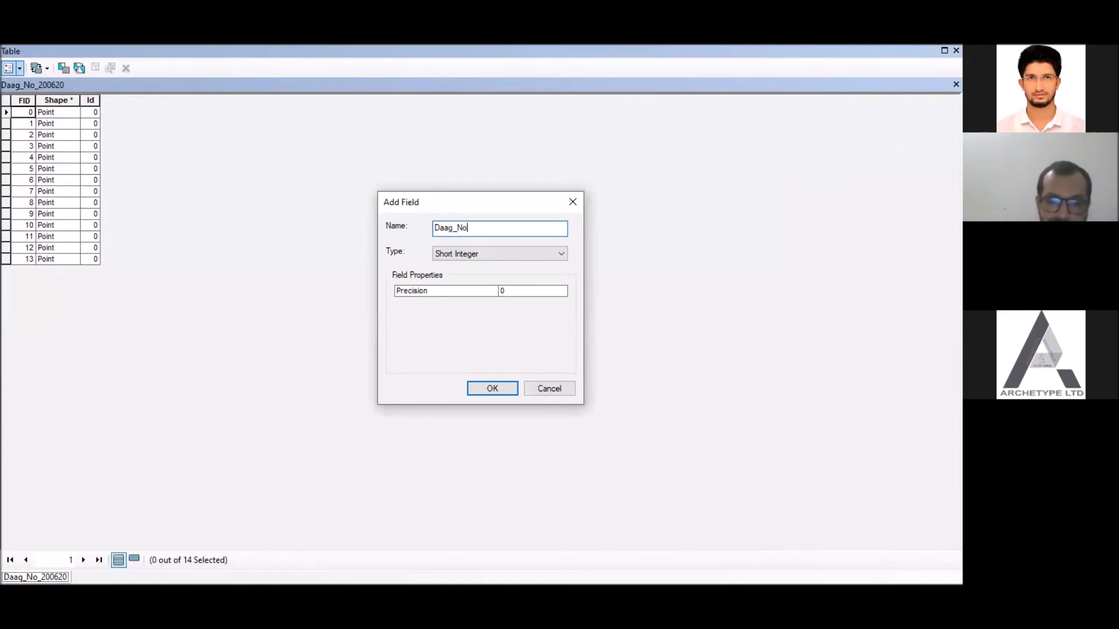
left_click(519, 255)
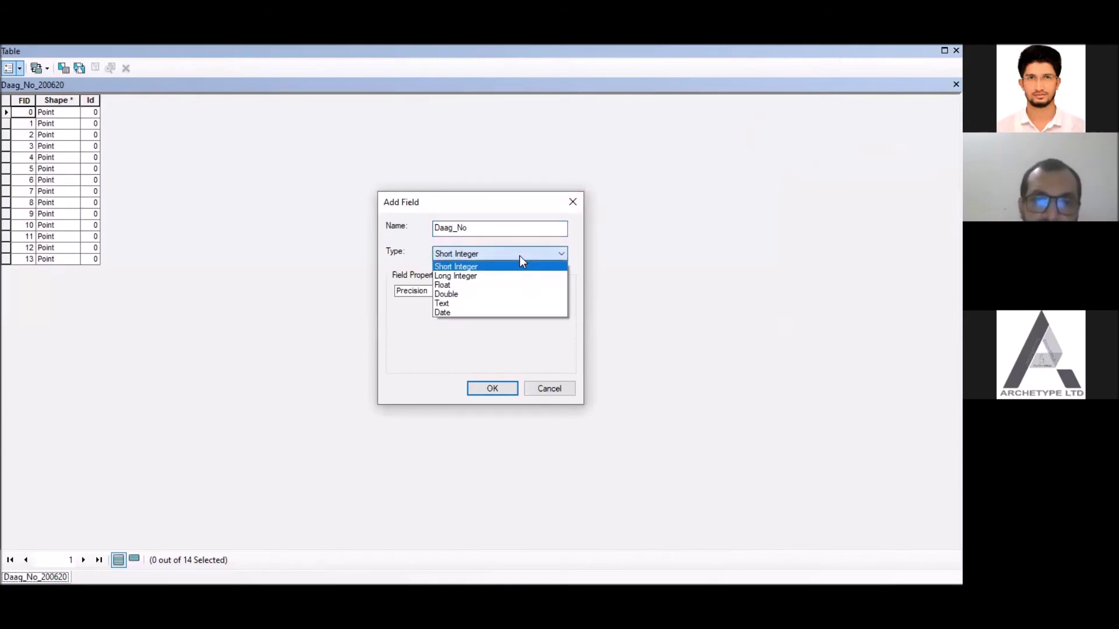
left_click(490, 277)
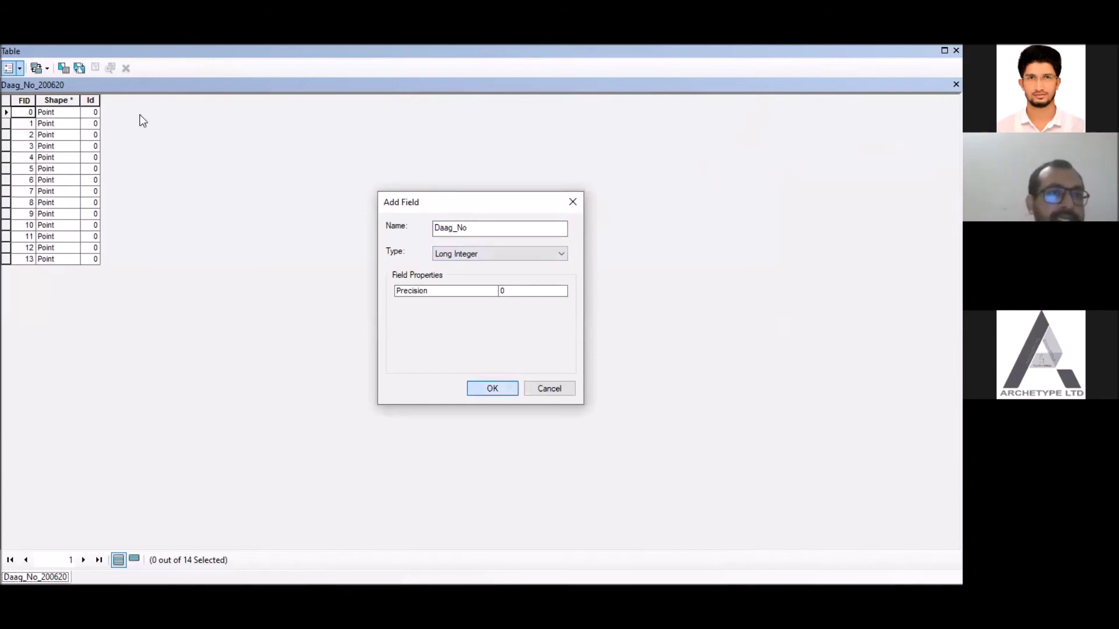
left_click(492, 389)
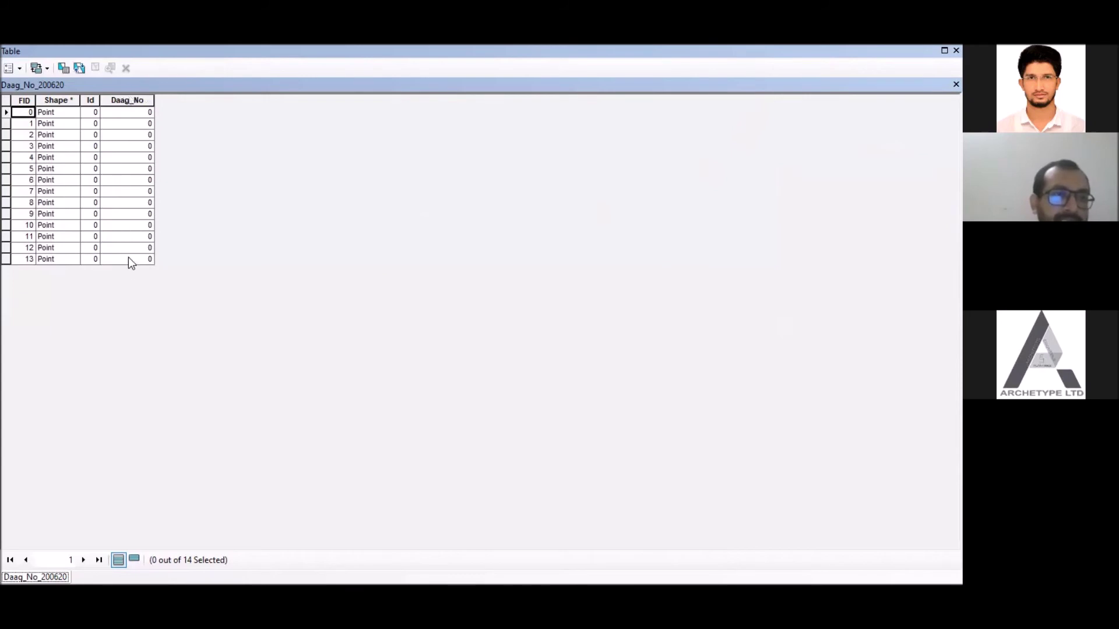
- Calculate the Daag_No field for all points as [FID]+3351, widen its column and close the attribute table
left_click(127, 100)
right_click(130, 104)
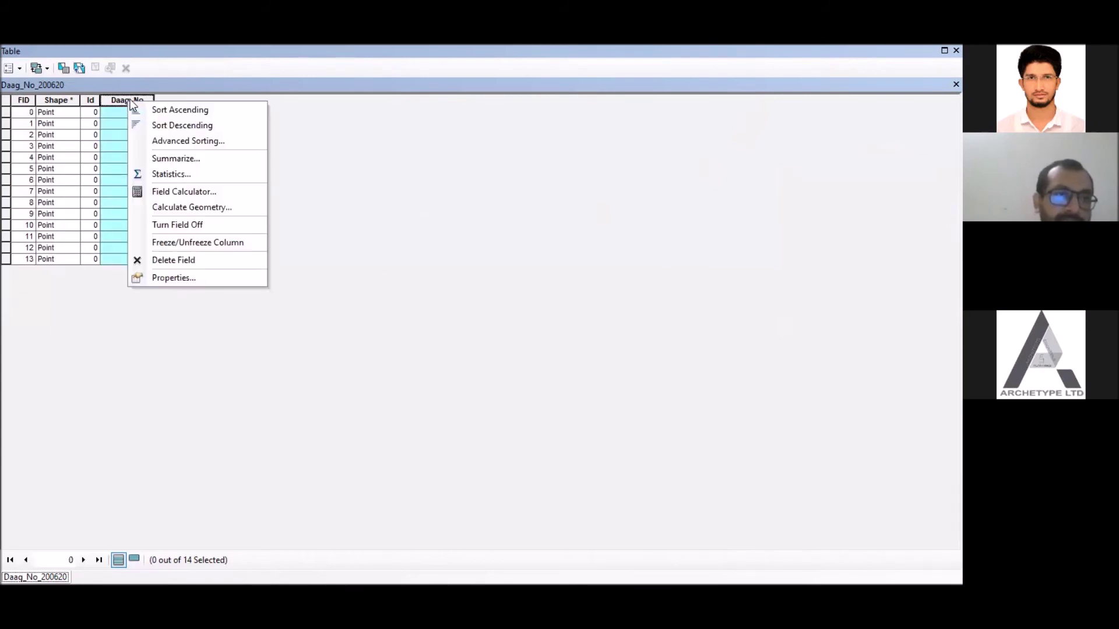
left_click(175, 194)
key("Return")
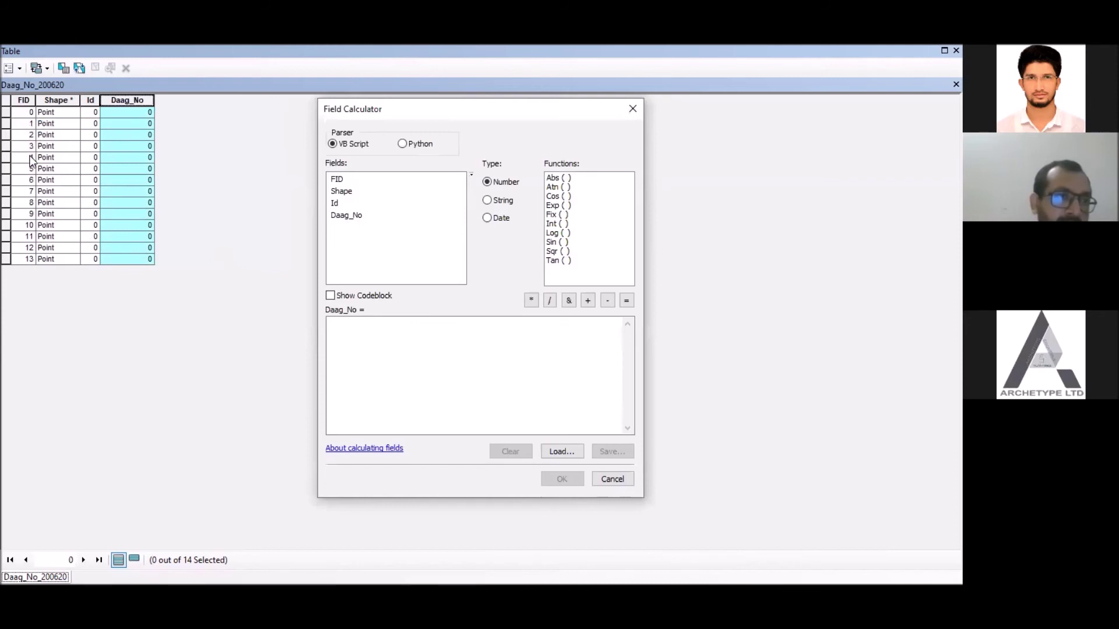
left_click(372, 333)
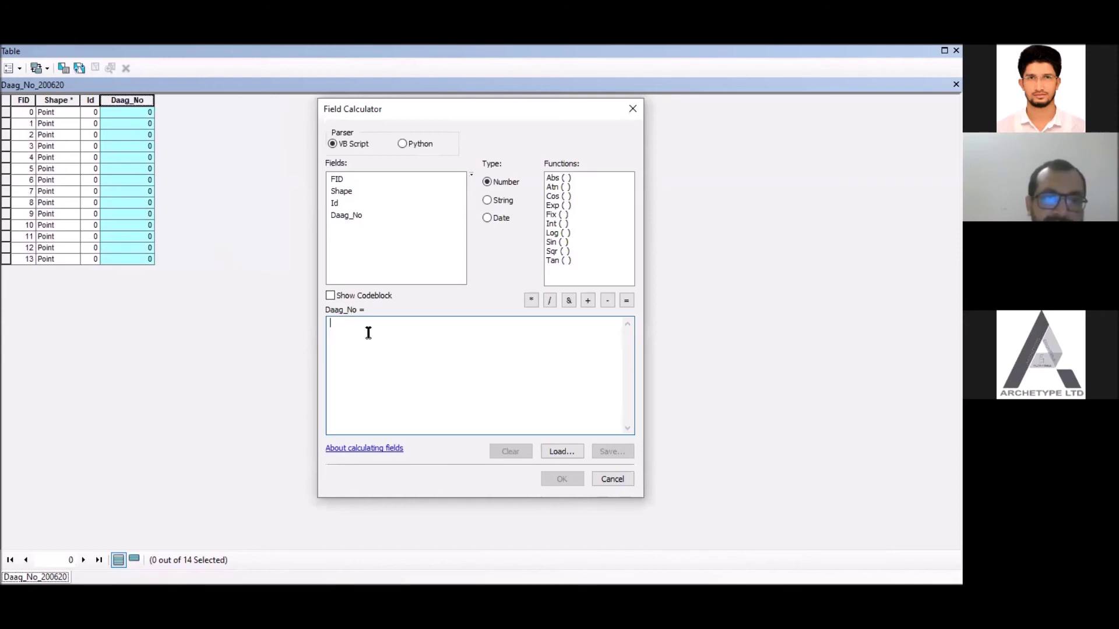
double_click(338, 179)
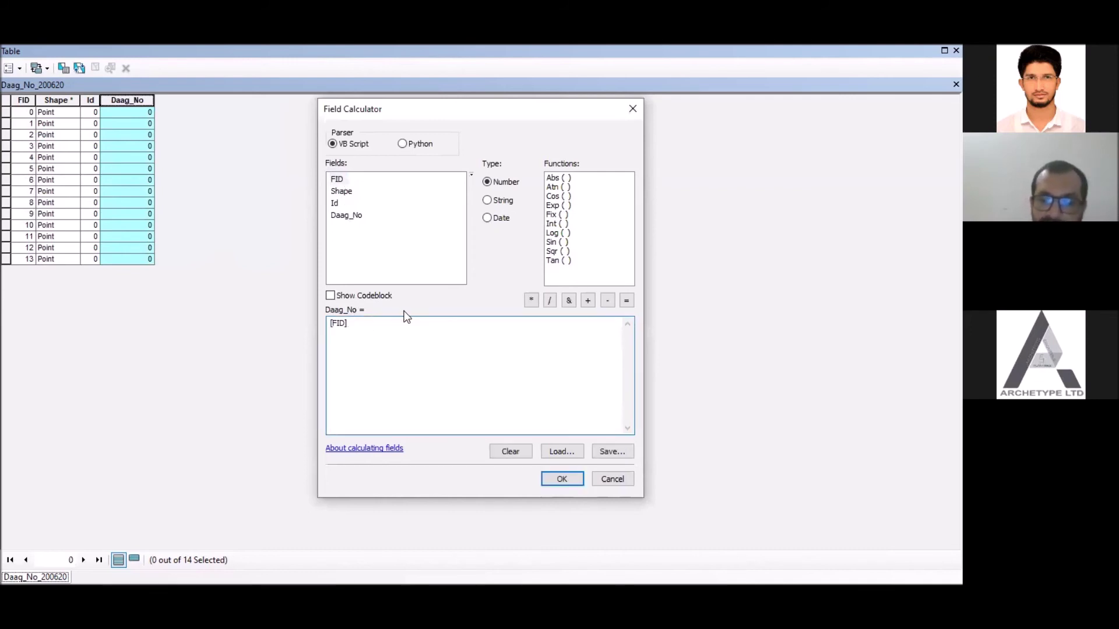
type("+")
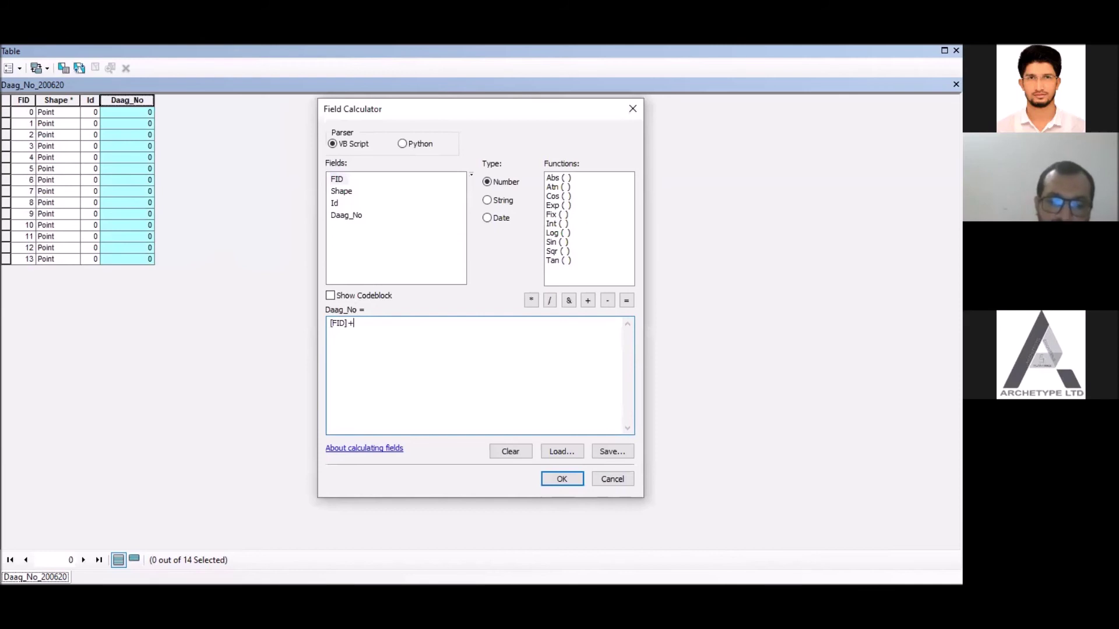
type("33")
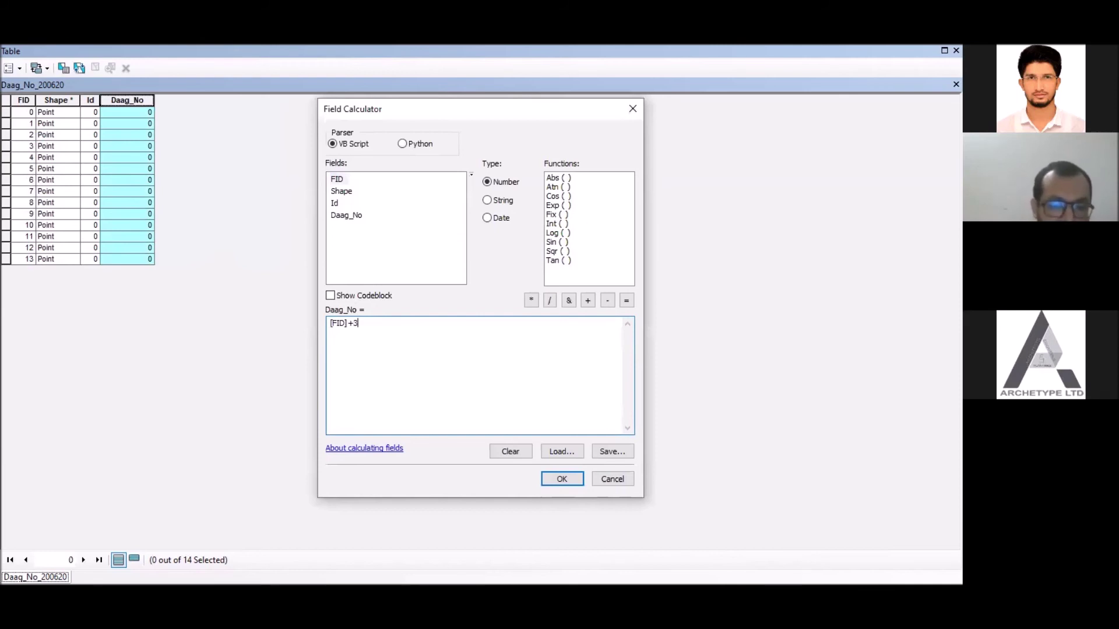
type("51")
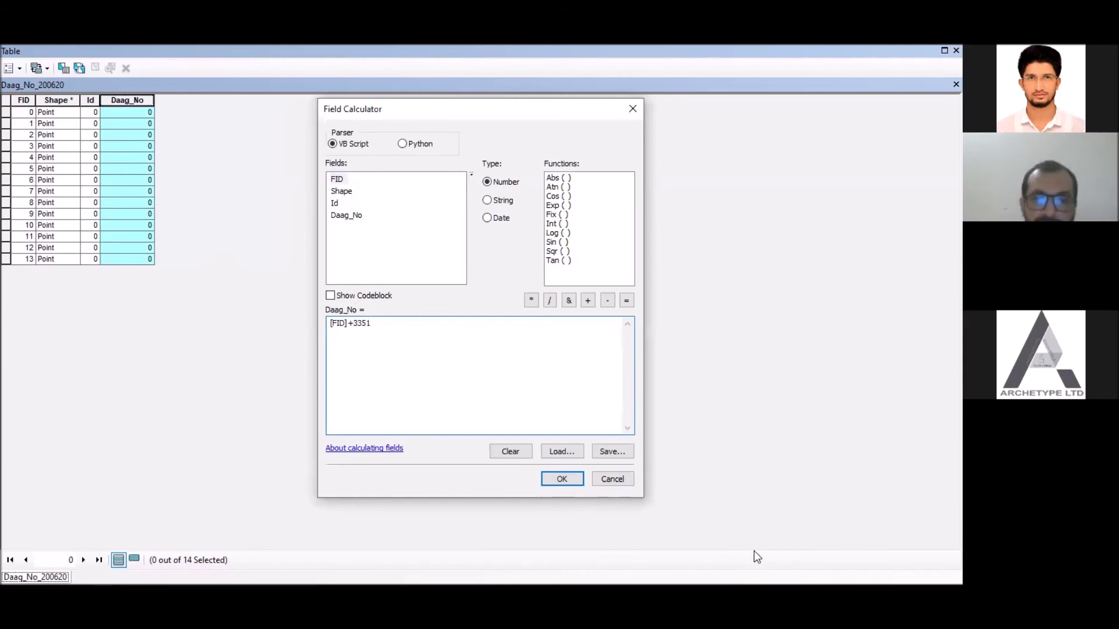
left_click(572, 477)
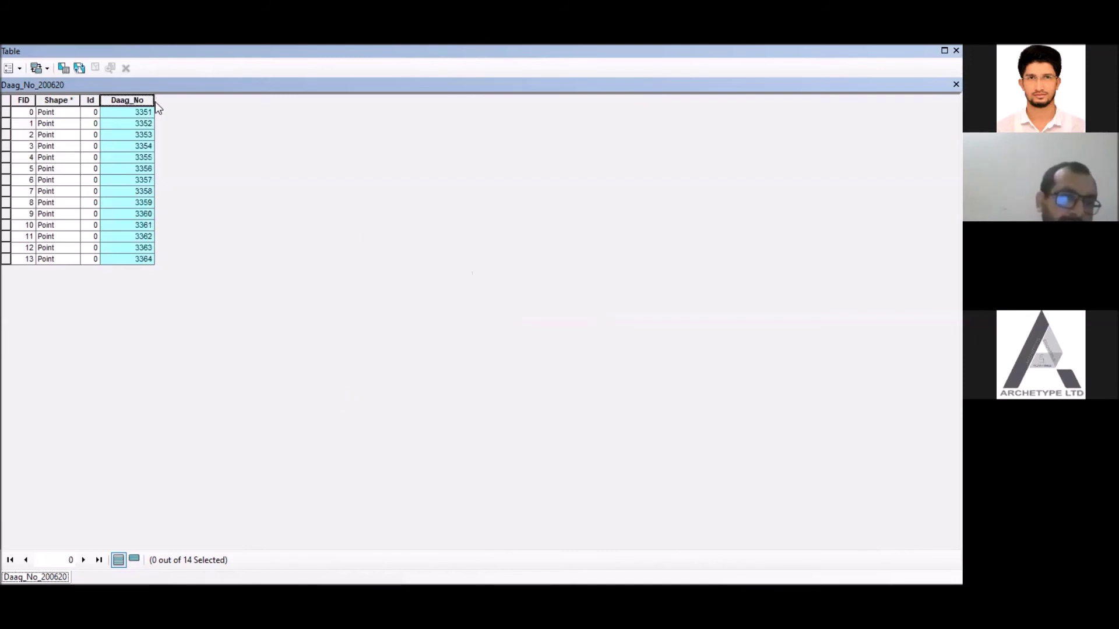
left_click_drag(155, 101, 173, 101)
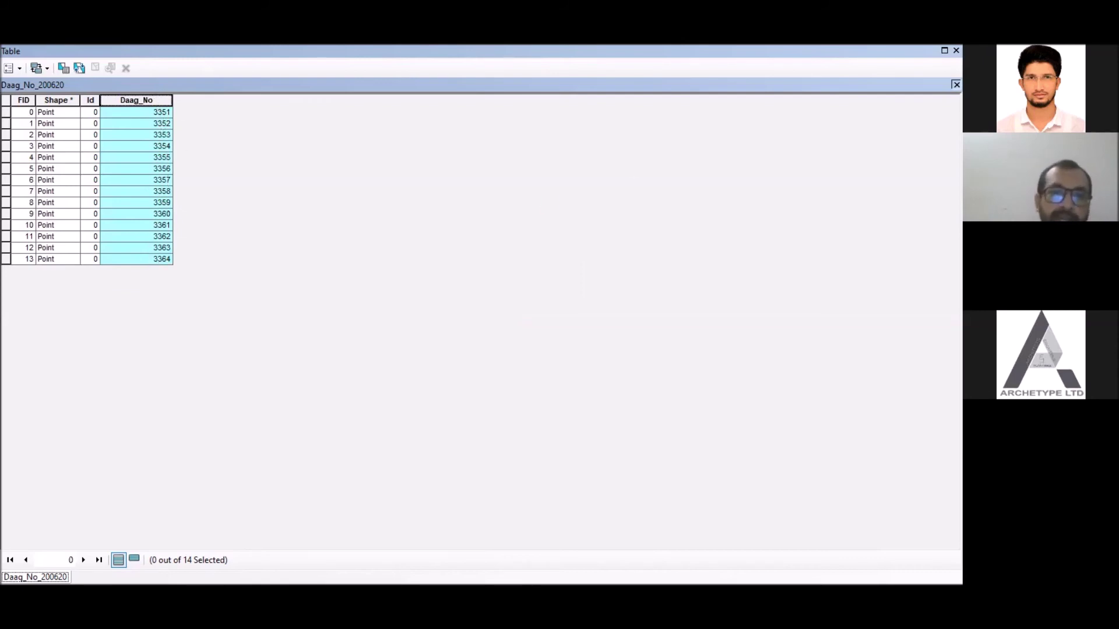
left_click(955, 51)
- Turn on feature labels for the Daag_No_200620 point layer
scroll(300, 324, "up", 3)
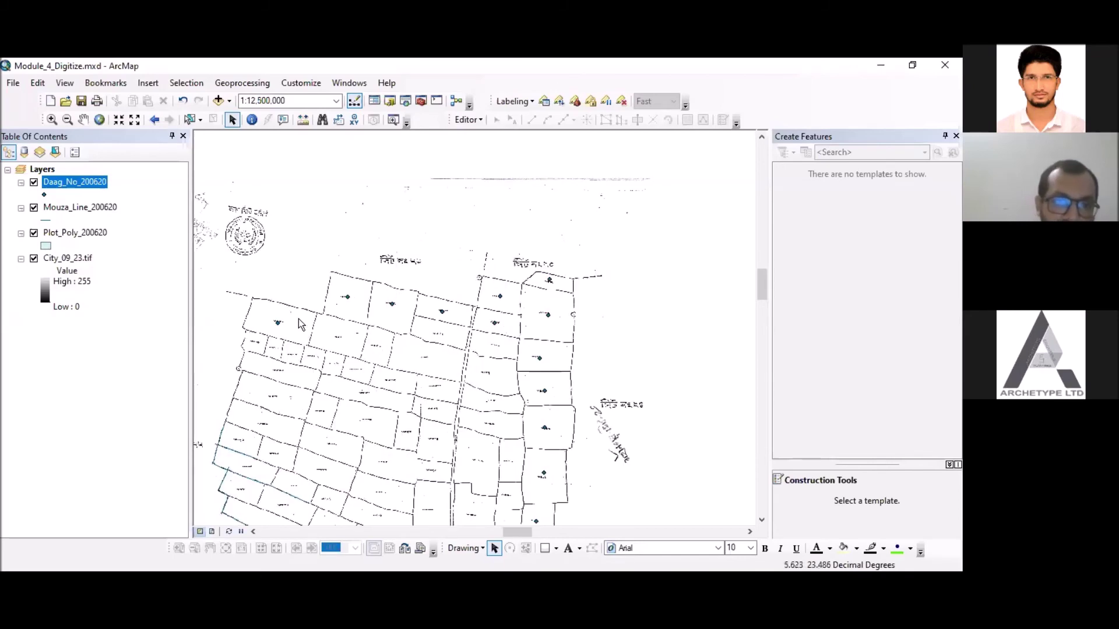
scroll(301, 325, "up", 2)
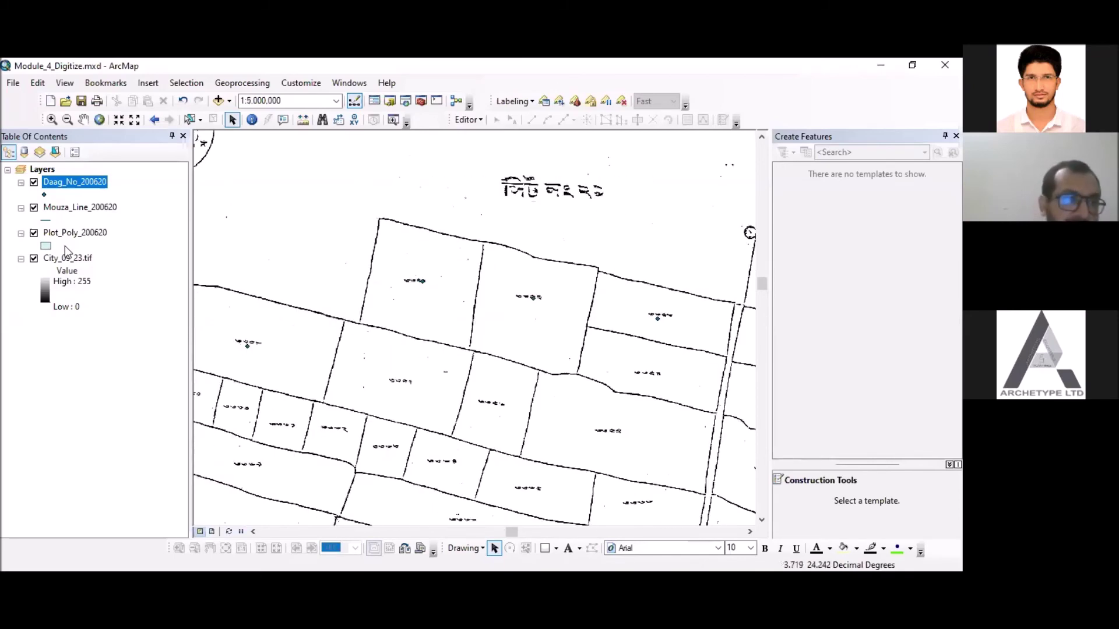
right_click(71, 182)
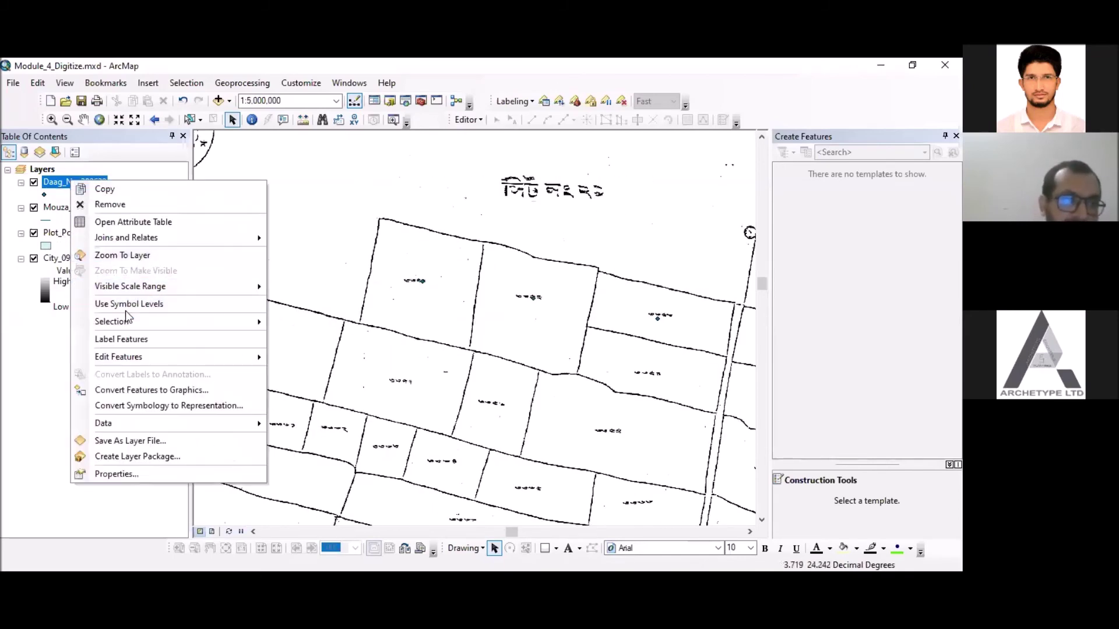
left_click(124, 339)
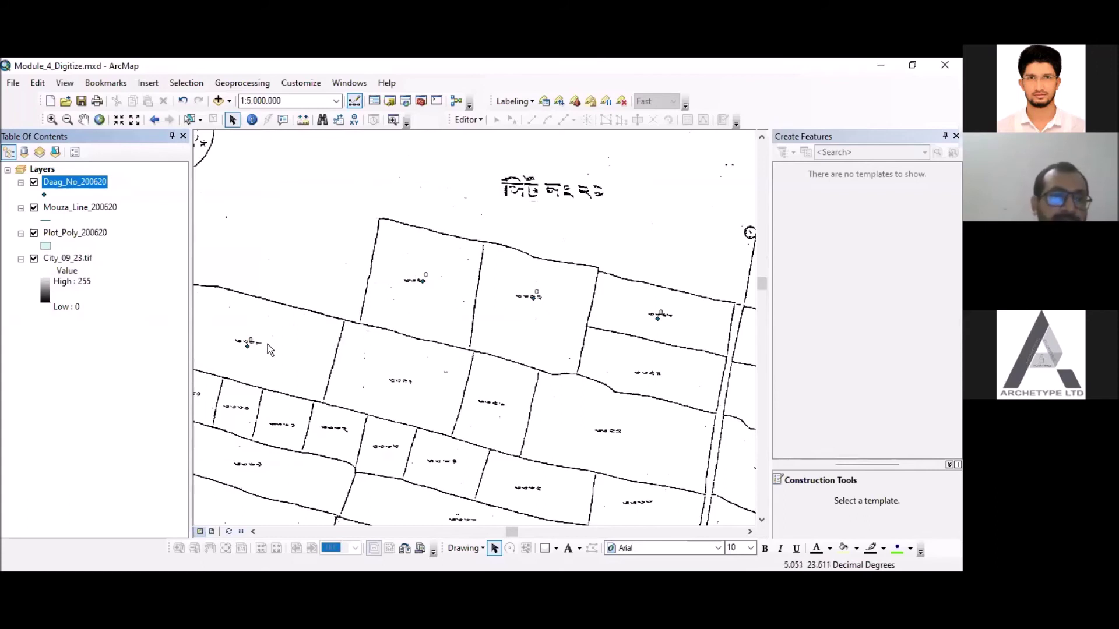
- Set Daag_No as the label field in the layer properties of Daag_No_200620
right_click(83, 183)
left_click(128, 475)
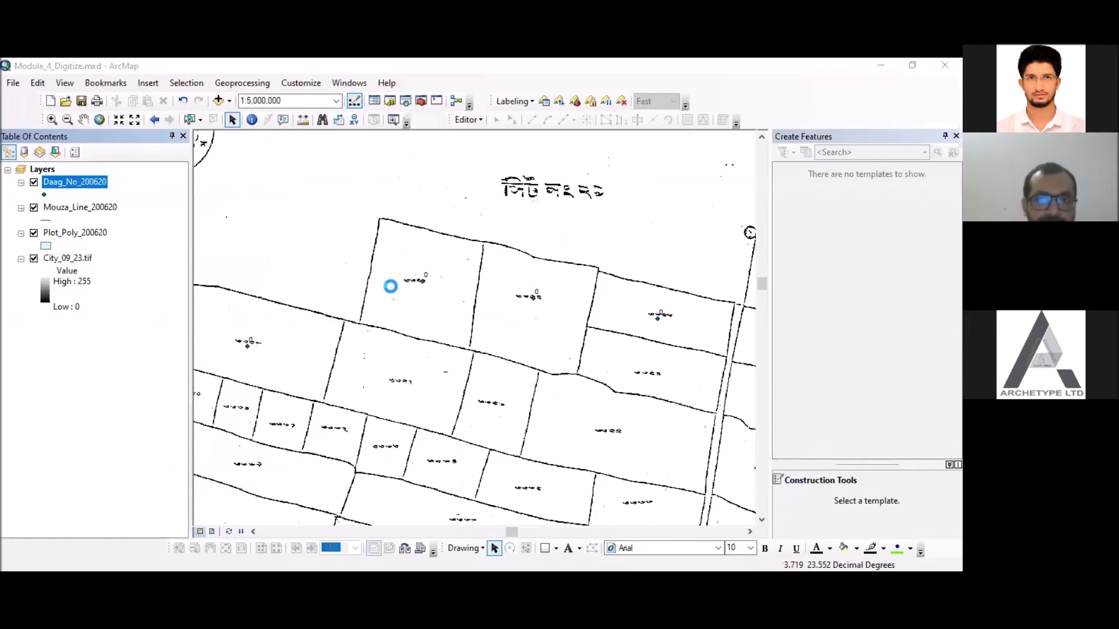
left_click(392, 288)
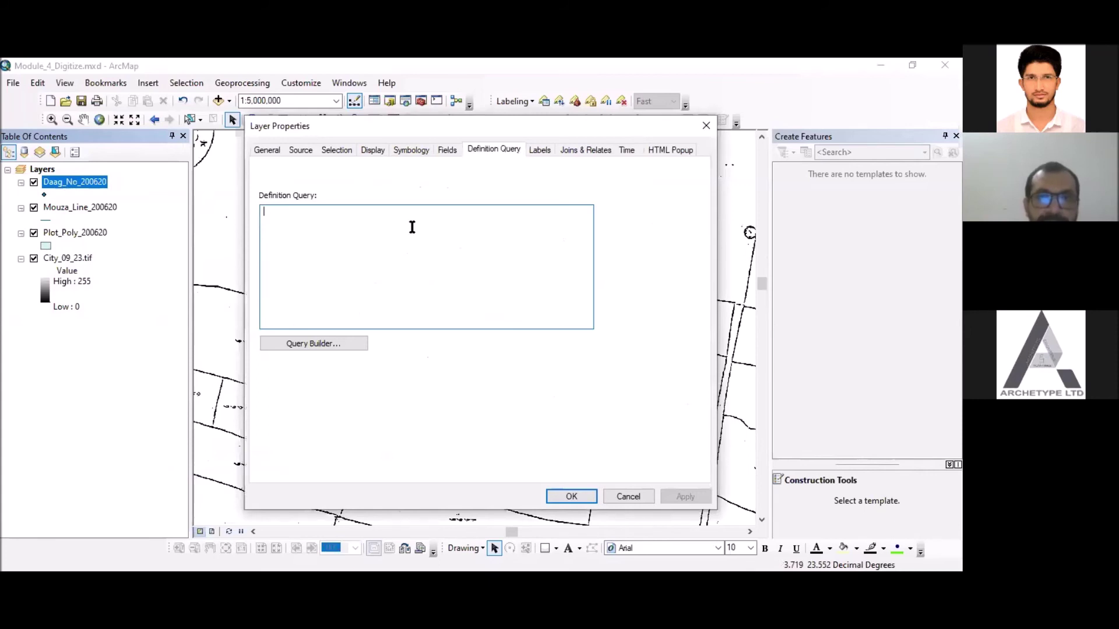
left_click(539, 149)
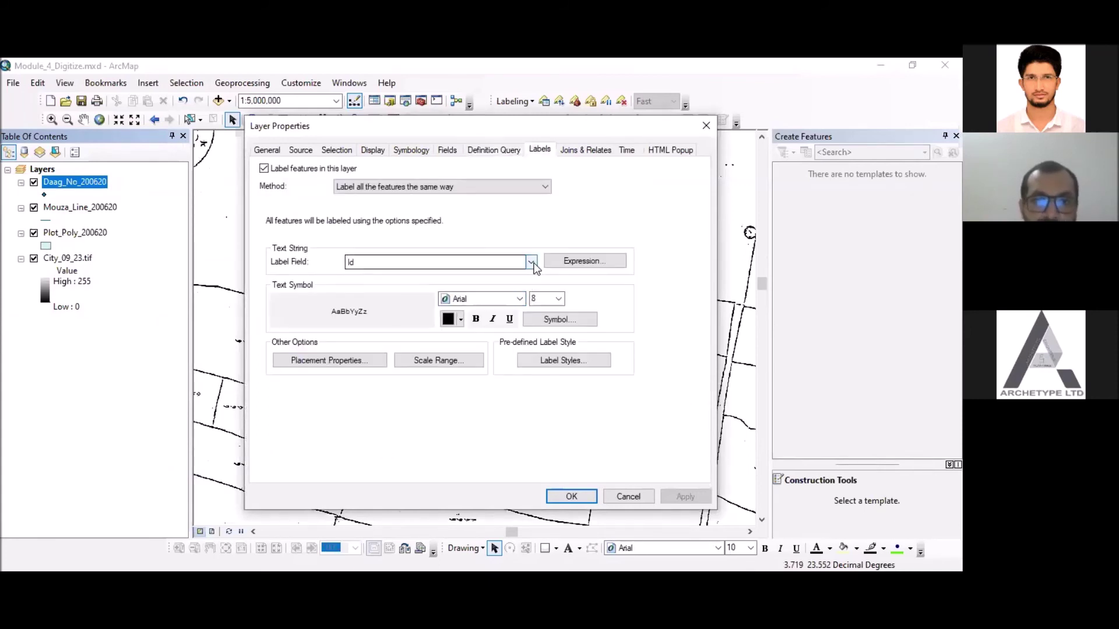
left_click(531, 262)
left_click(384, 294)
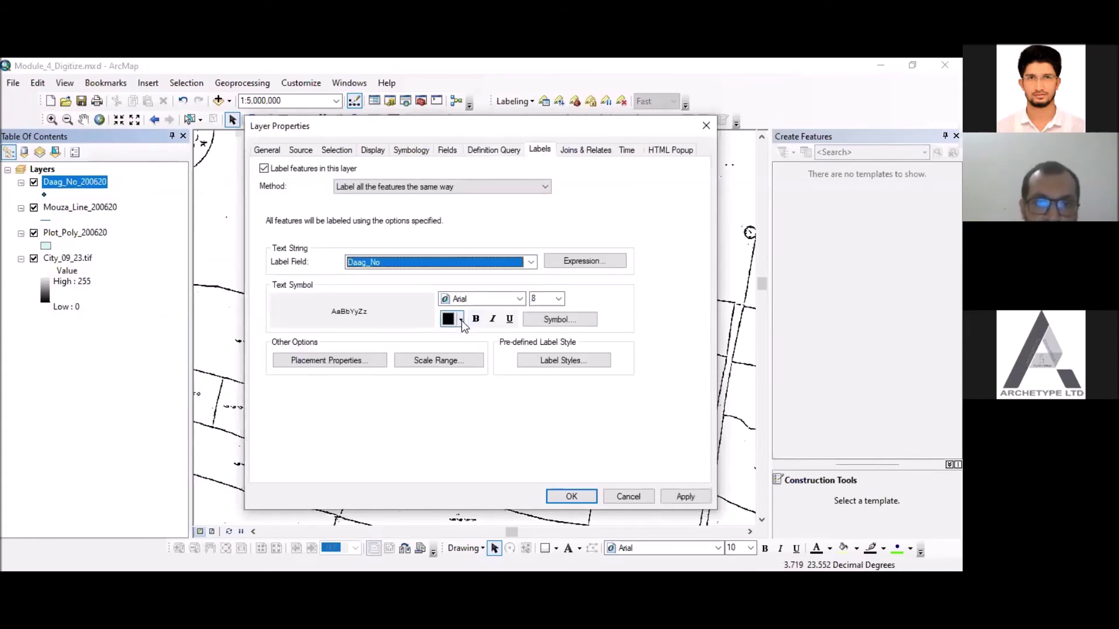
- Make the Daag_No labels red at font size 22 and apply the layer properties
left_click(460, 320)
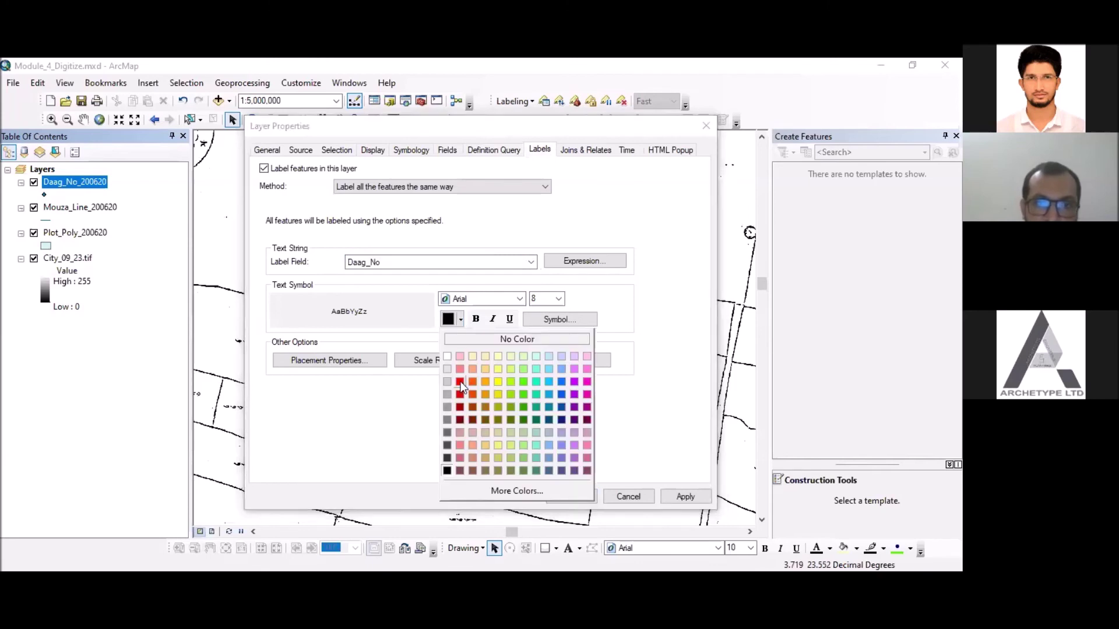
left_click(460, 382)
left_click(558, 298)
left_click(558, 366)
left_click(539, 366)
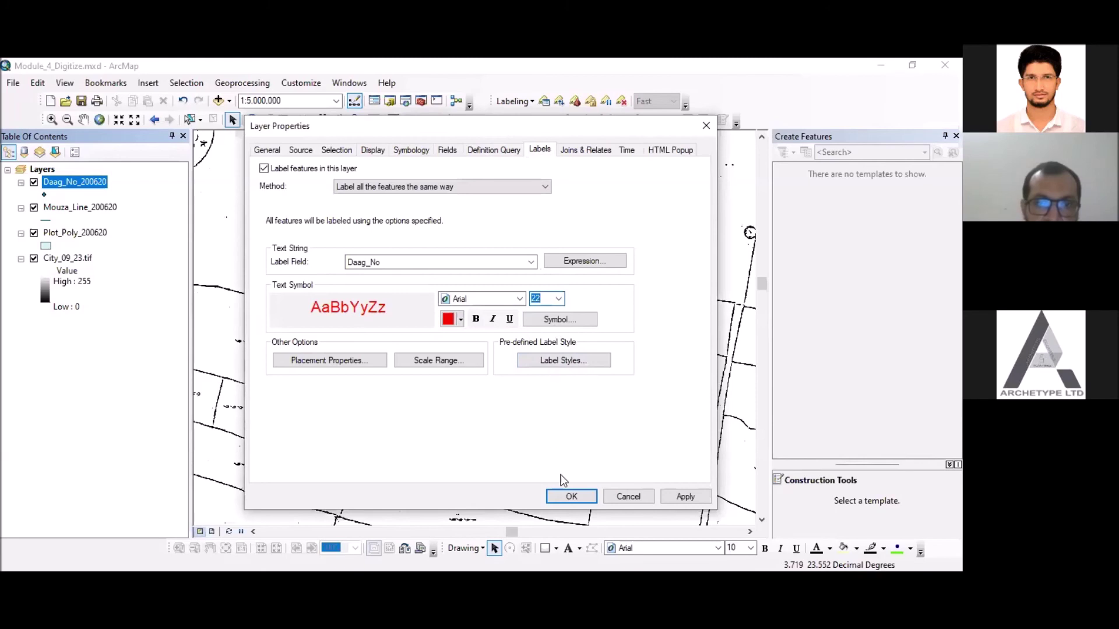
left_click(571, 496)
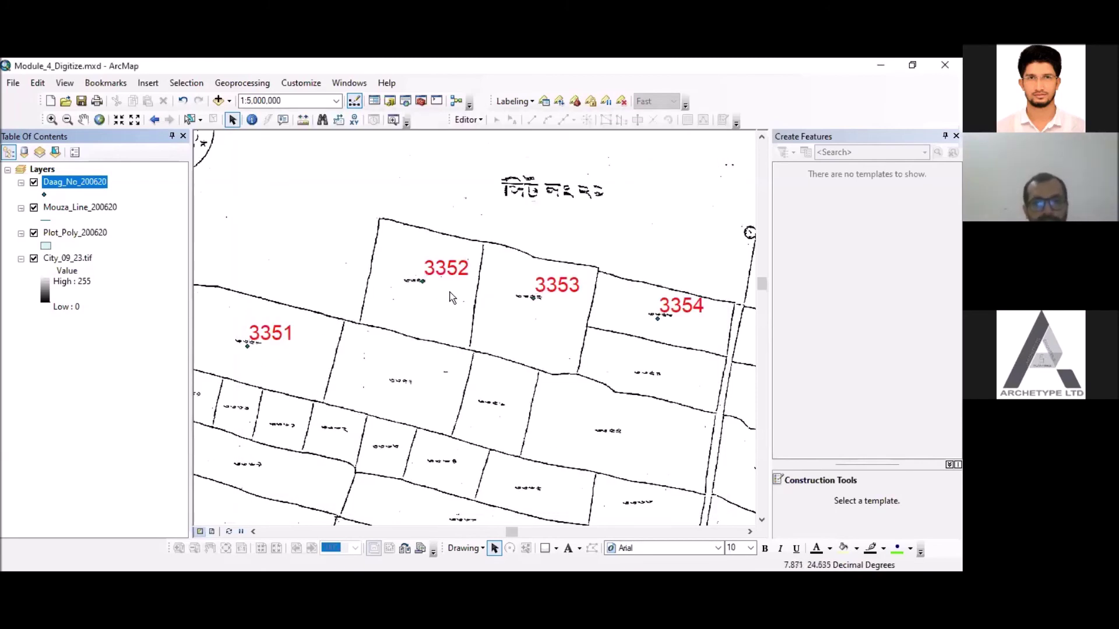
- Switch the map's labeling to the Maplex Label Engine
scroll(582, 317, "up", 2)
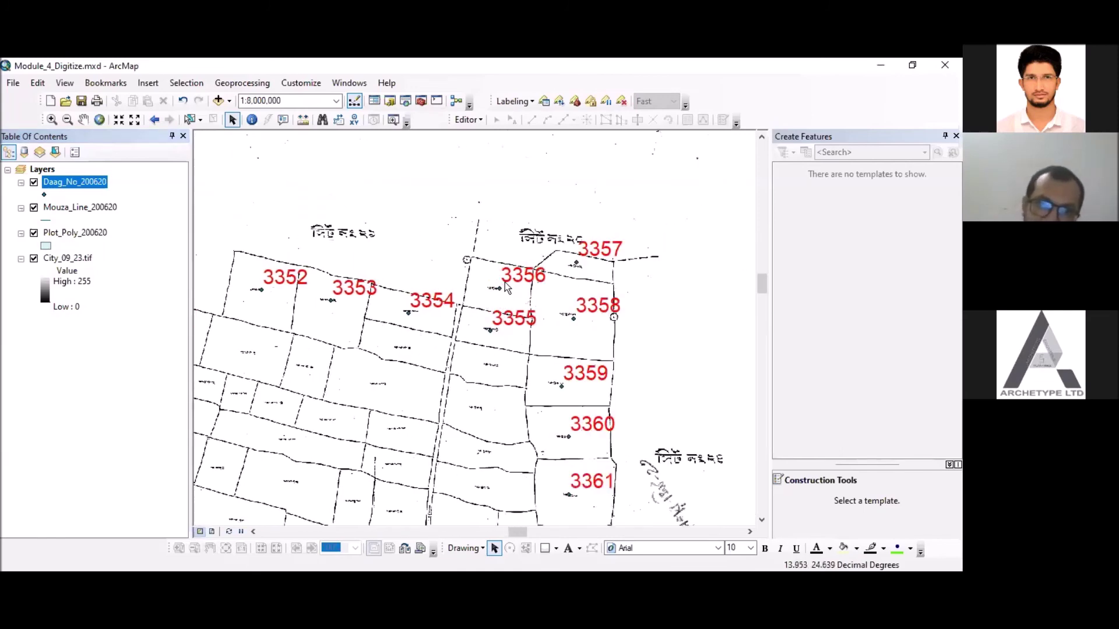
left_click_drag(537, 439, 524, 237)
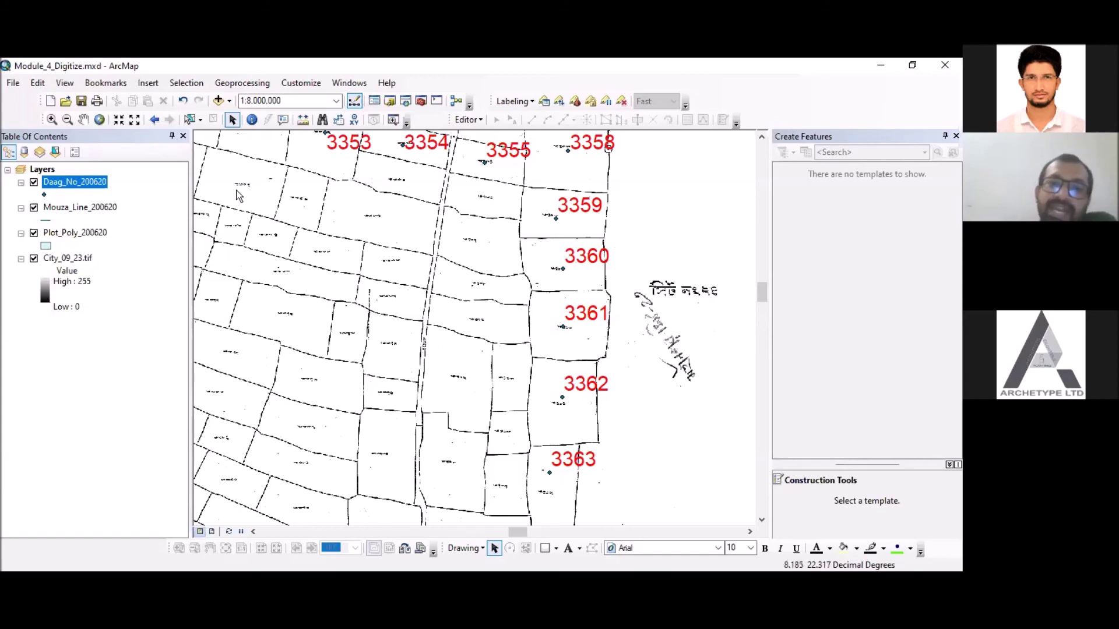
right_click(99, 186)
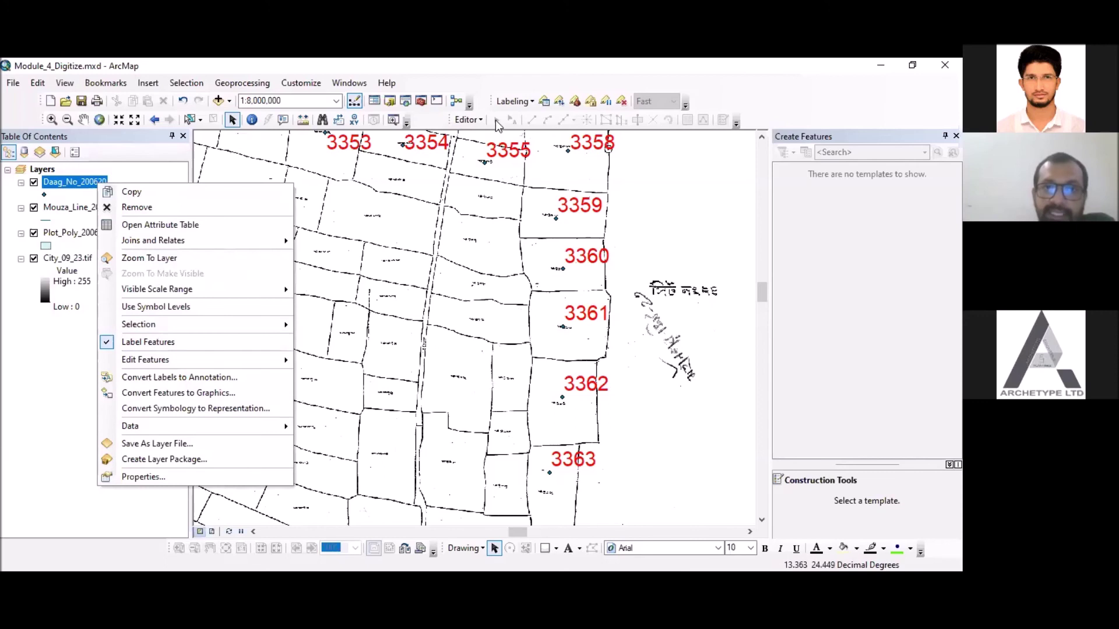
left_click(516, 109)
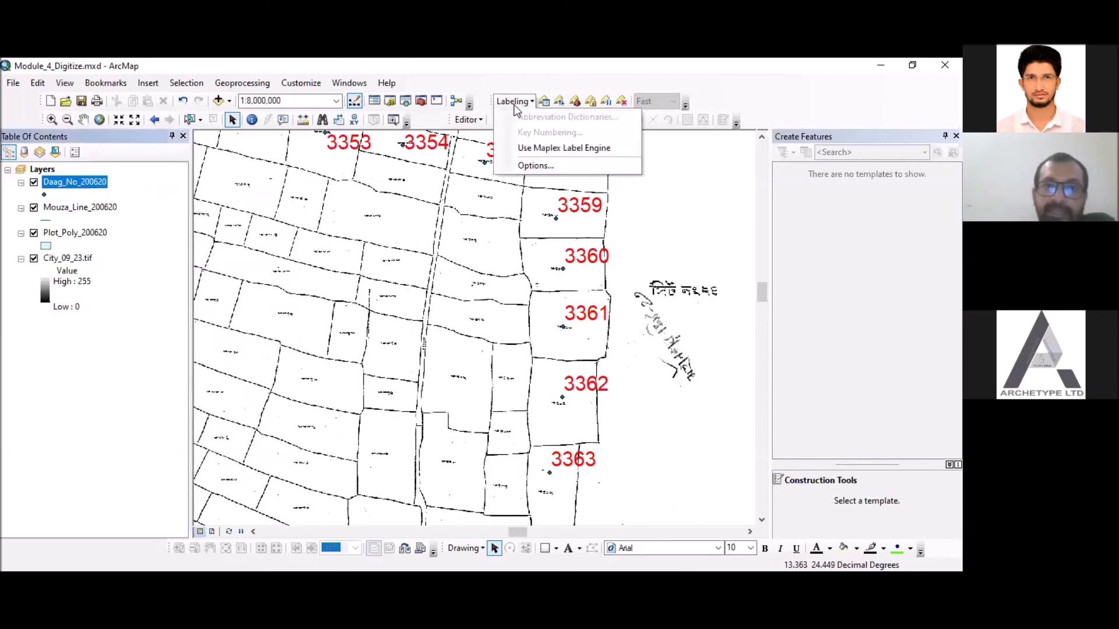
left_click(536, 153)
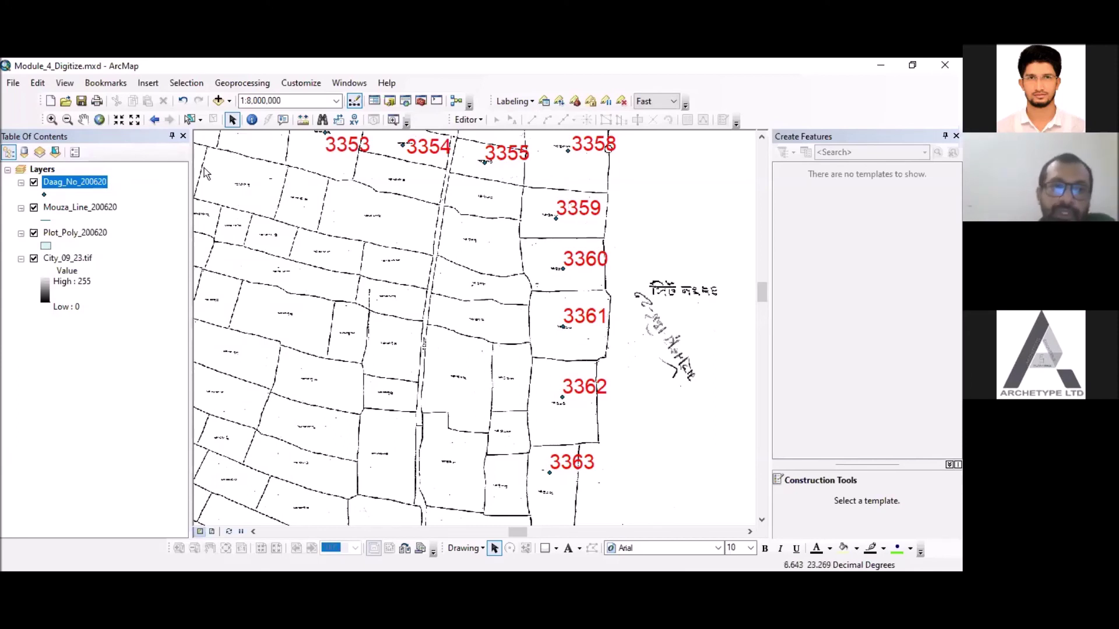
- Reduce the label font size of the Daag_No_200620 layer to 7 and apply it
right_click(96, 182)
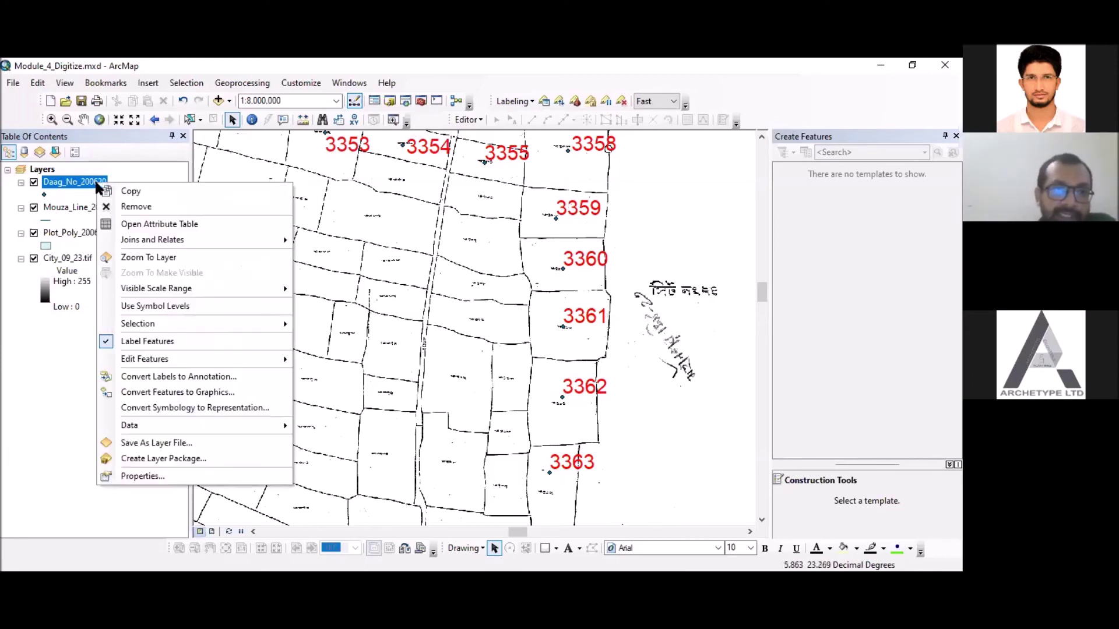
left_click(175, 472)
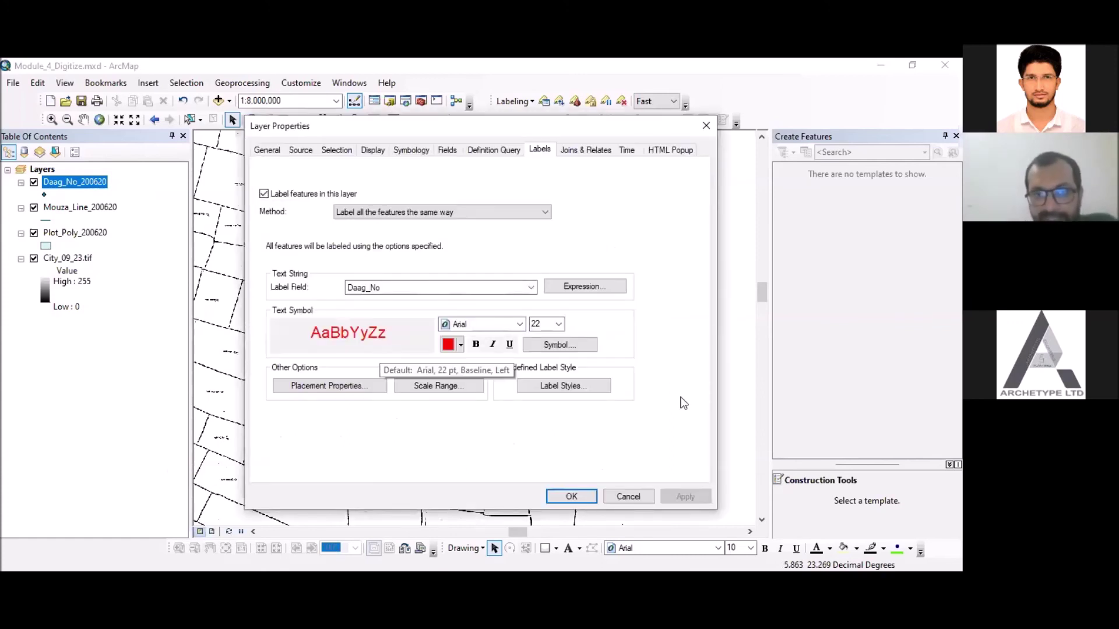
left_click(559, 324)
left_click(558, 338)
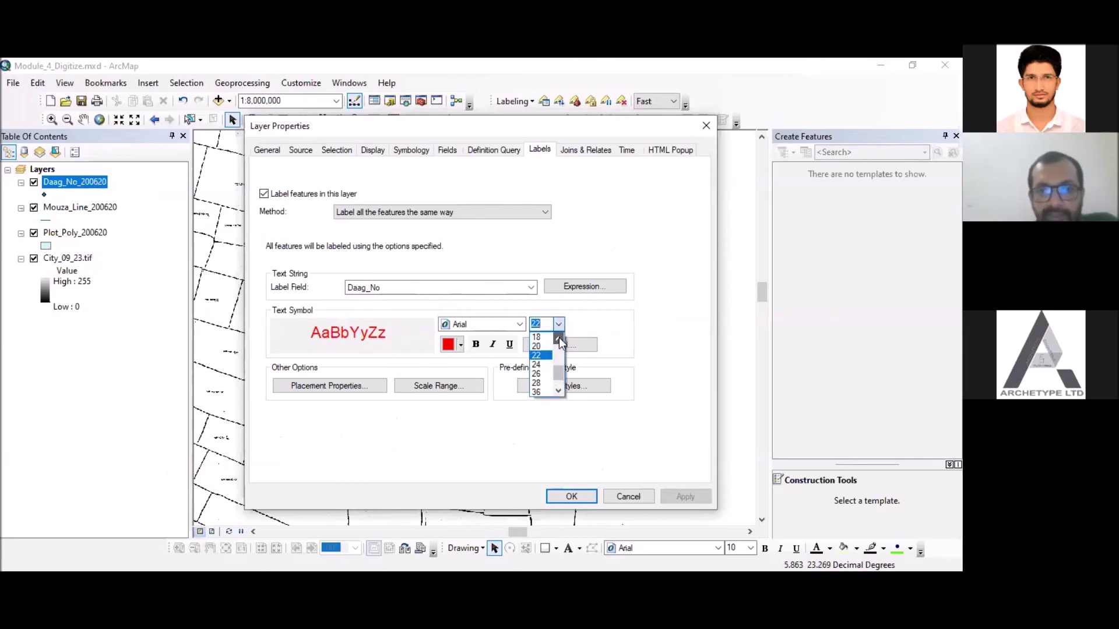
left_click(558, 337)
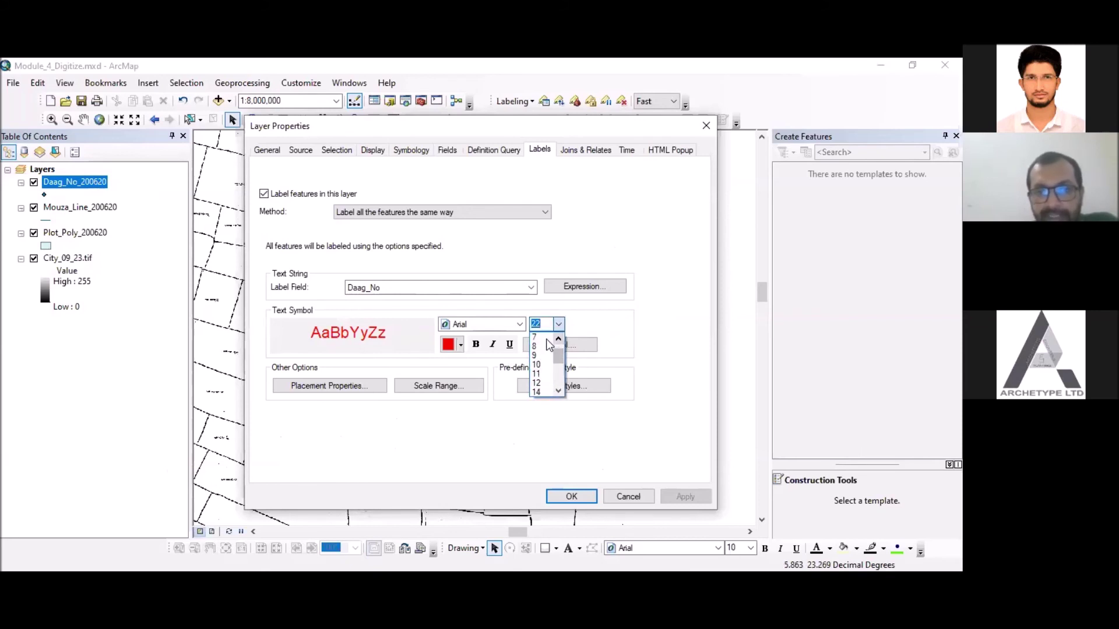
left_click(542, 338)
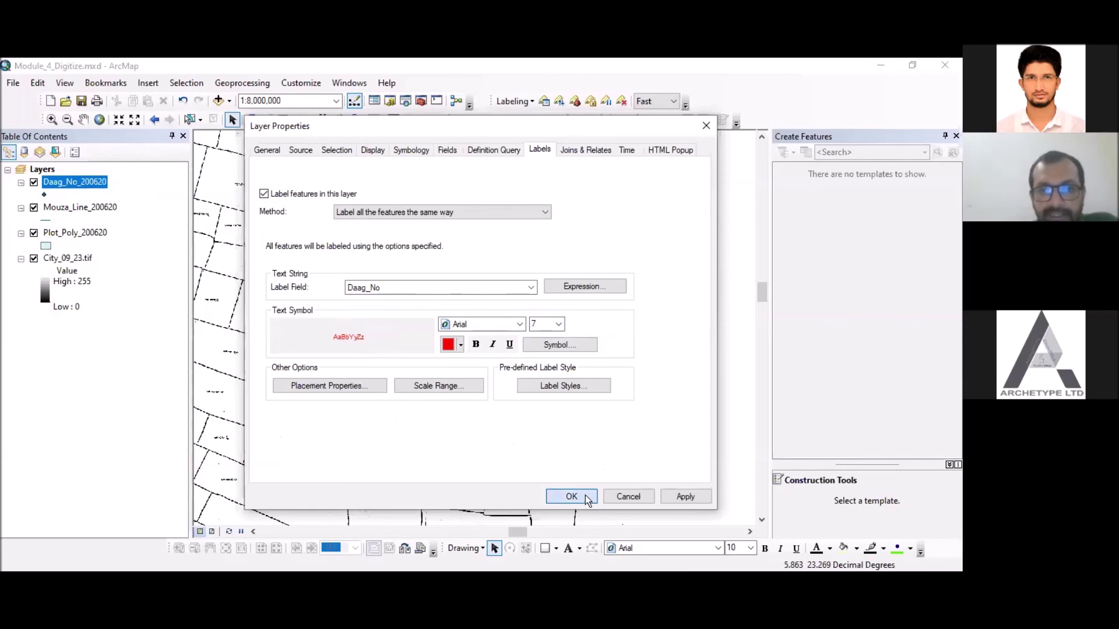
left_click(584, 494)
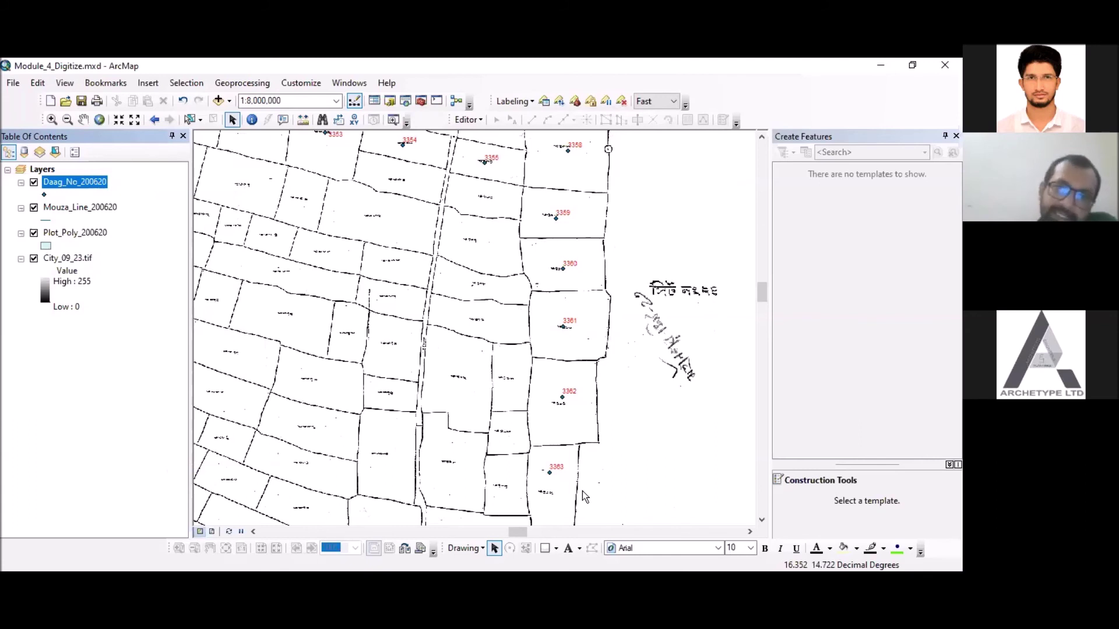
- Set the Daag_No_200620 label position to Centered in the Label Manager and apply it
left_click(513, 101)
left_click(542, 103)
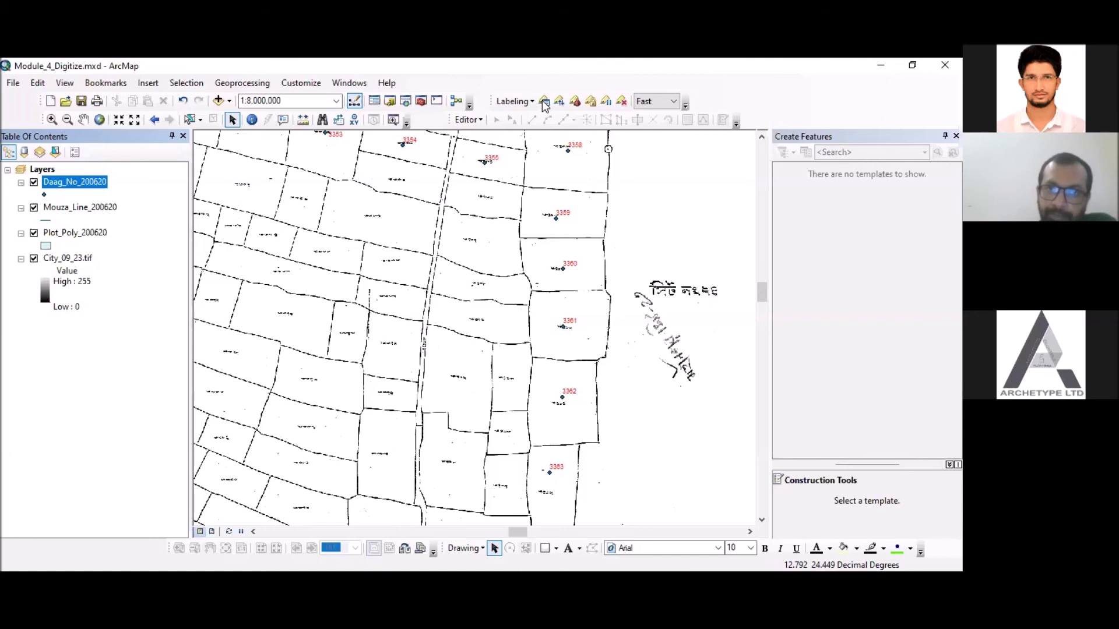
key("alt+Tab")
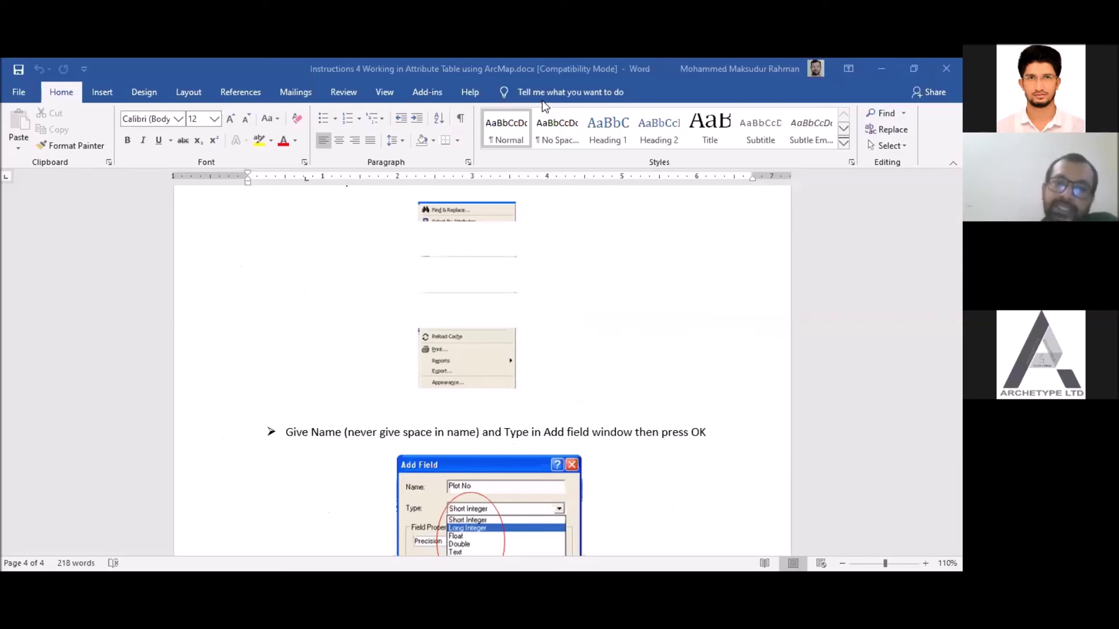
key("alt+Tab")
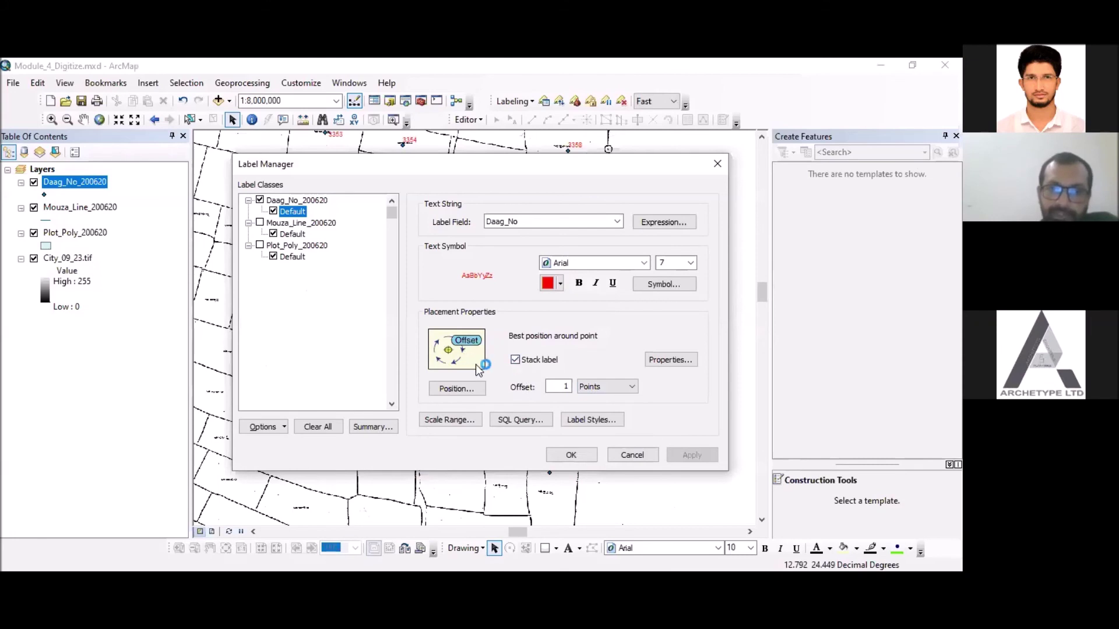
left_click(466, 389)
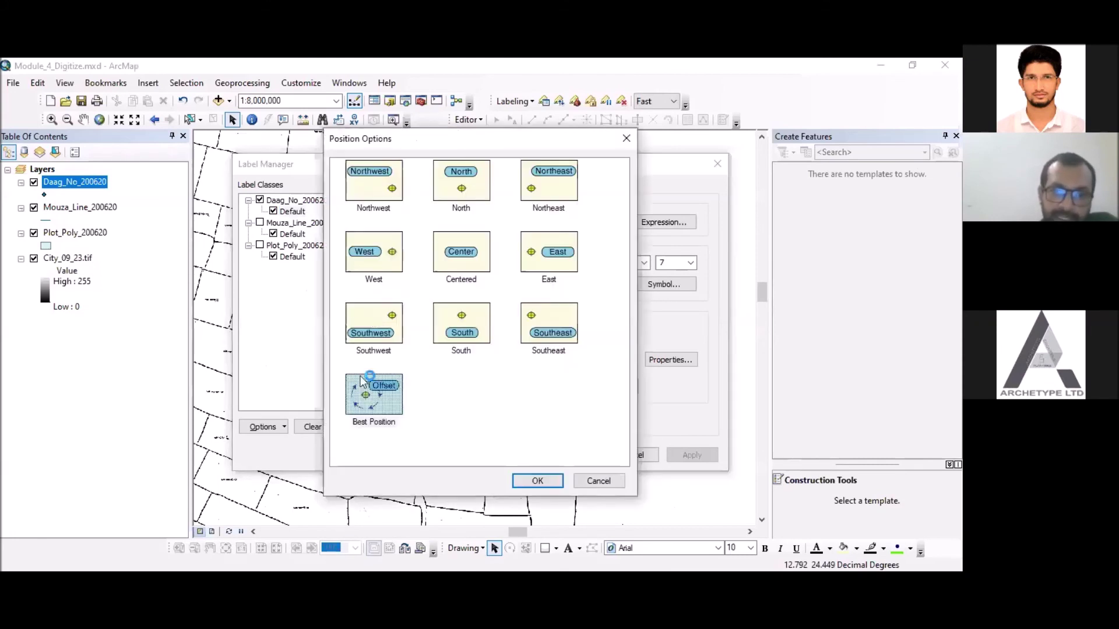
left_click(448, 254)
left_click(537, 481)
left_click(579, 458)
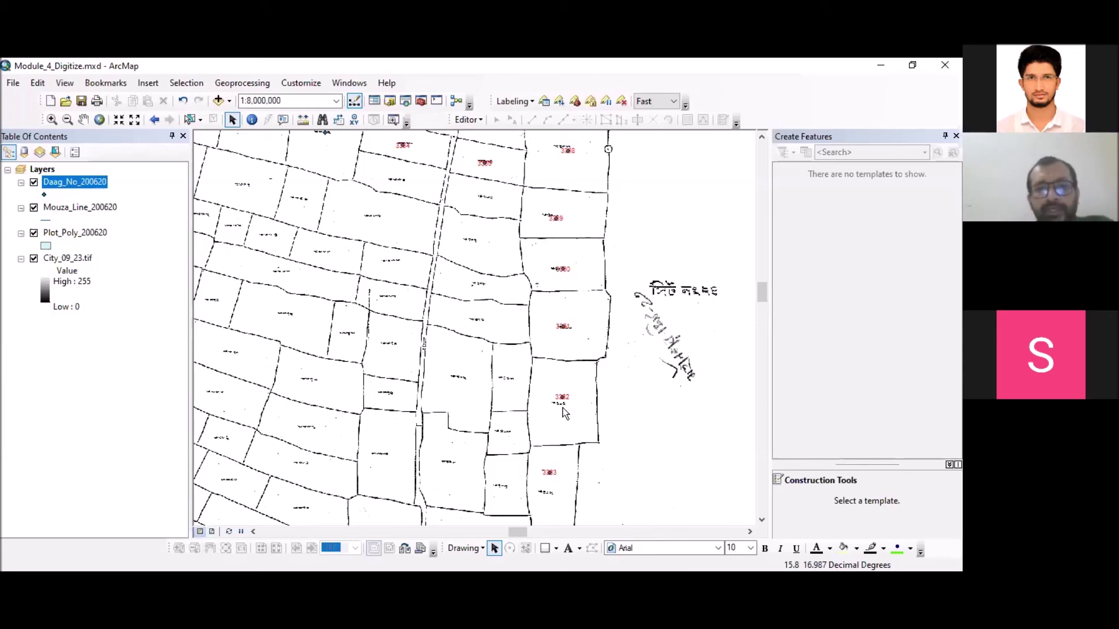
- Start an edit session for the map layers and dismiss the spatial reference warning
scroll(562, 410, "up", 3)
scroll(483, 362, "down", 1)
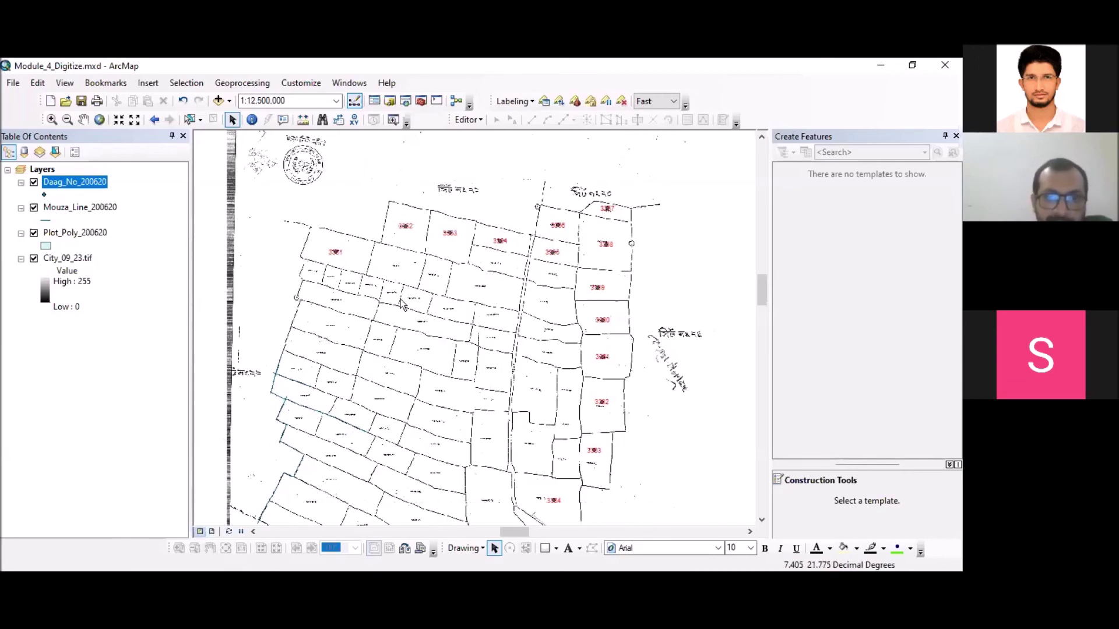
scroll(460, 322, "down", 4)
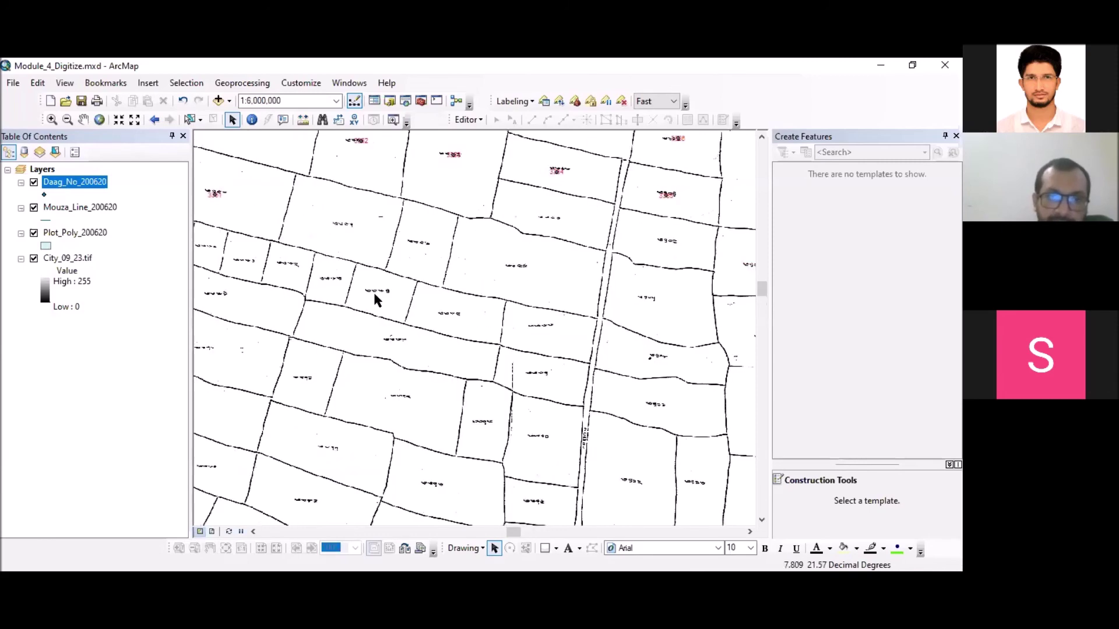
scroll(377, 294, "down", 1)
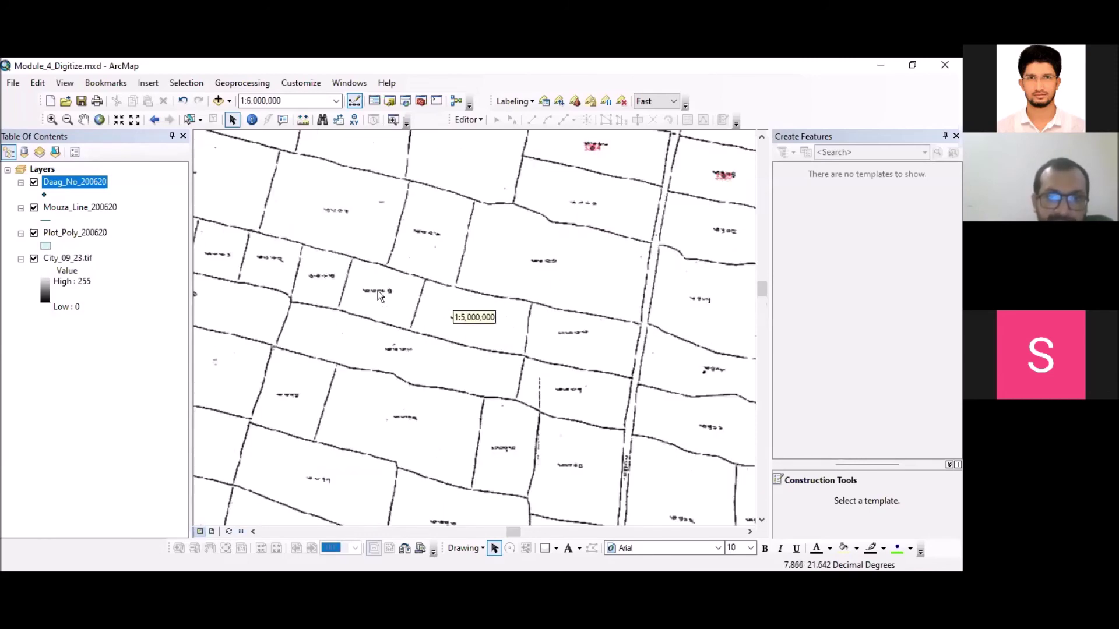
scroll(379, 294, "down", 2)
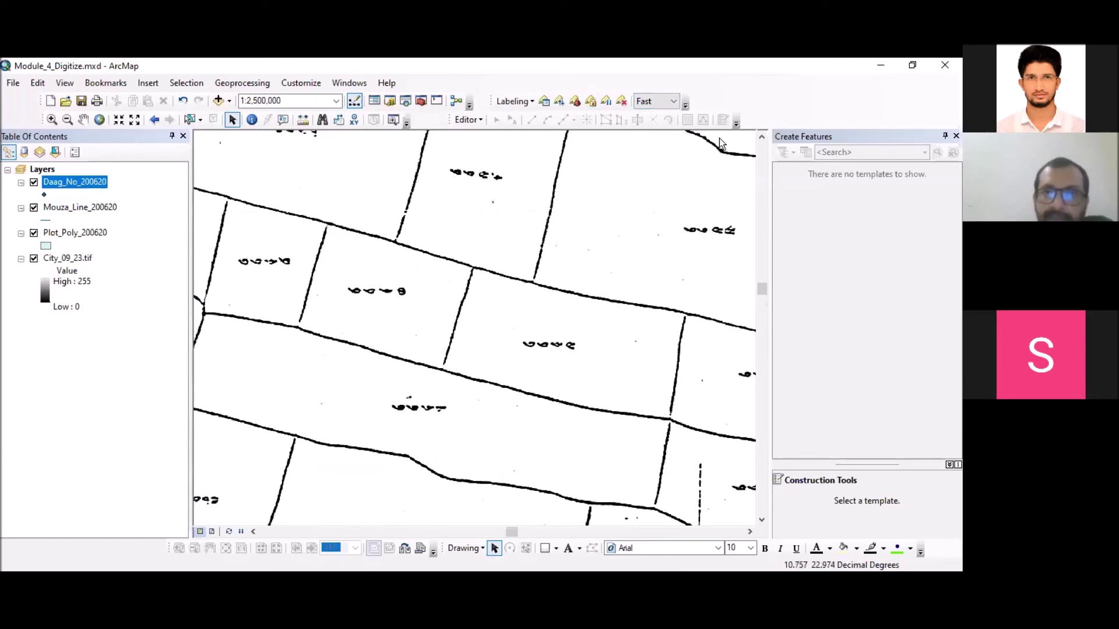
left_click(469, 121)
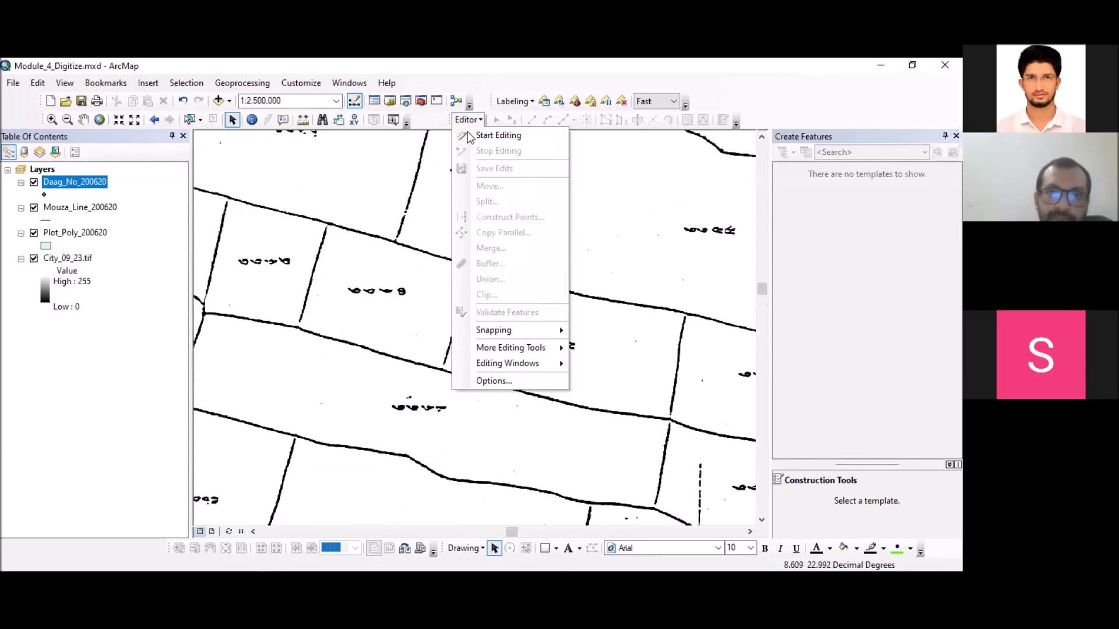
left_click(473, 139)
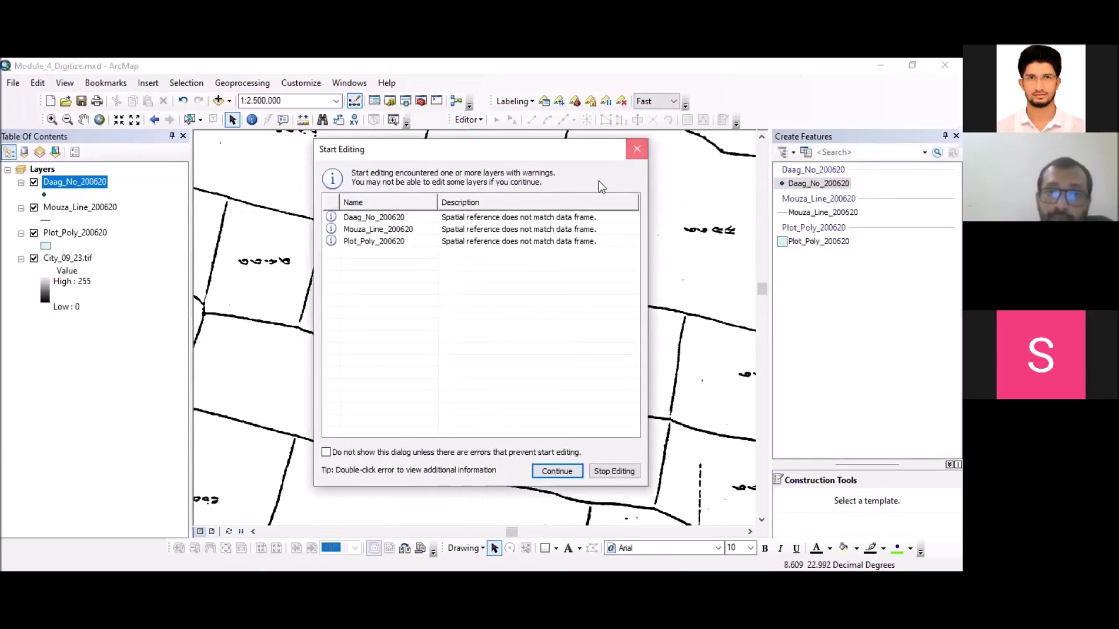
left_click(637, 149)
scroll(434, 344, "up", 1)
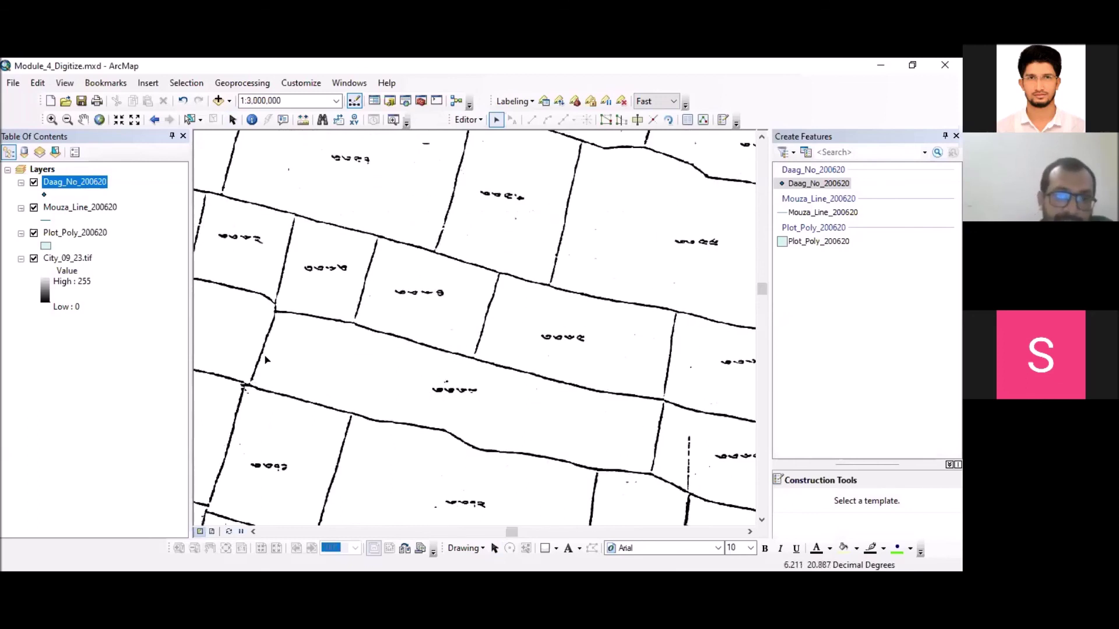
scroll(491, 291, "up", 1)
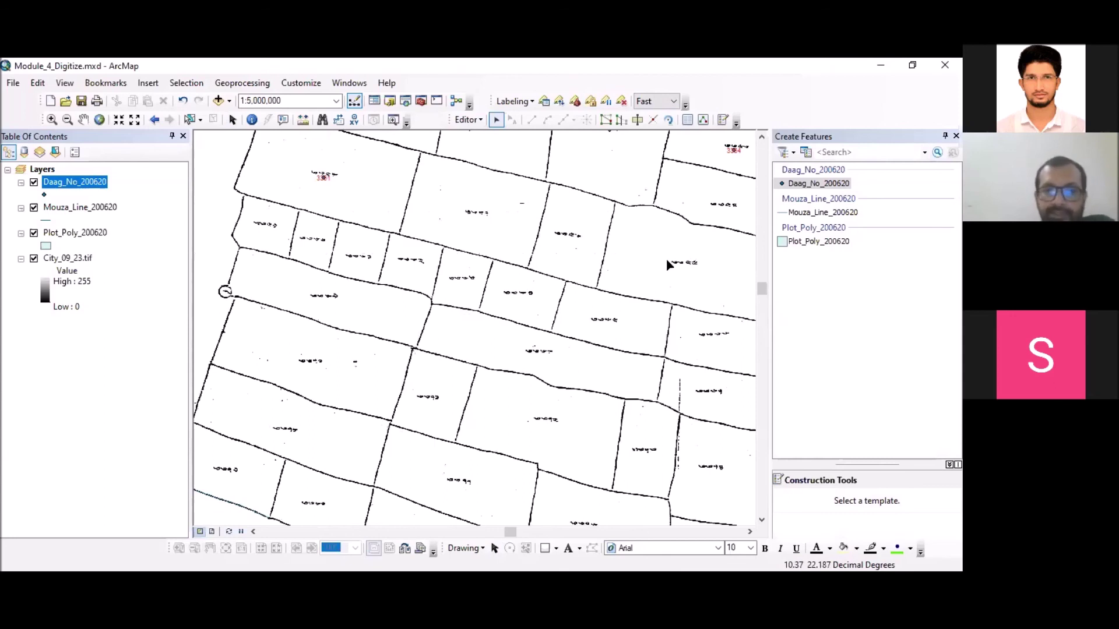
- Trace the boundary of the plot numbered 3365 on the scan with the Mouza_Line_200620 template, finishing past the starting corner
left_click(791, 185)
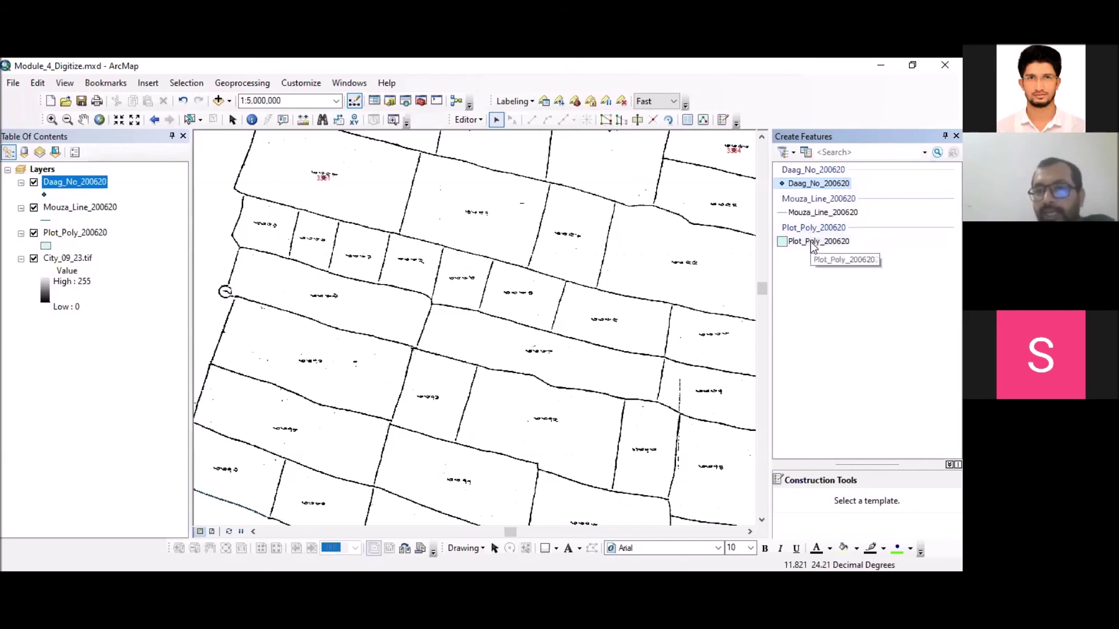
left_click(815, 212)
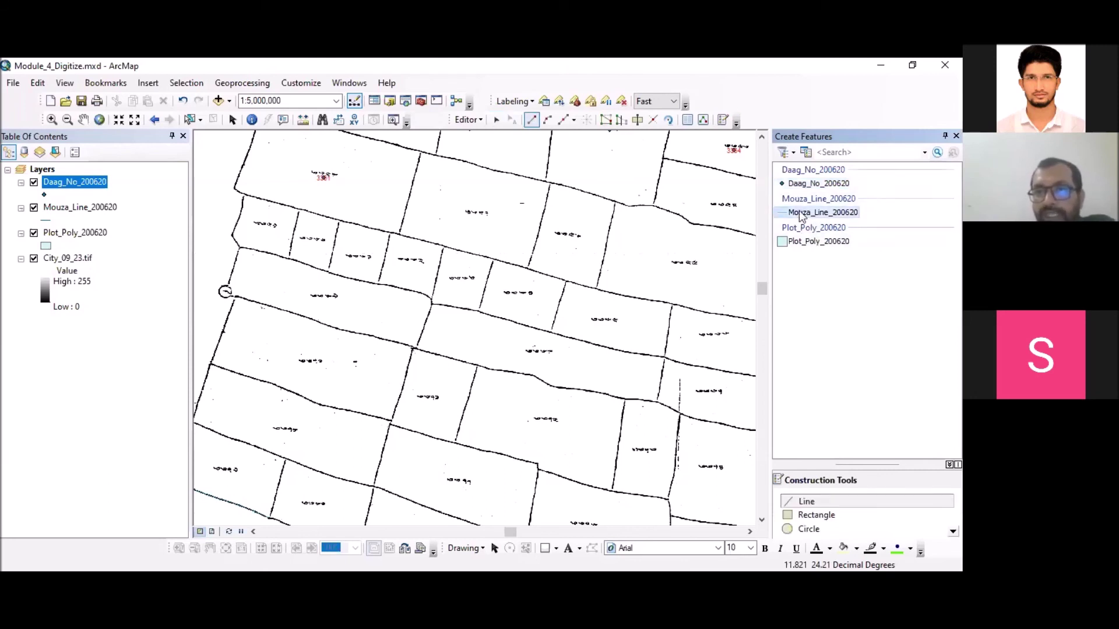
scroll(559, 309, "up", 3)
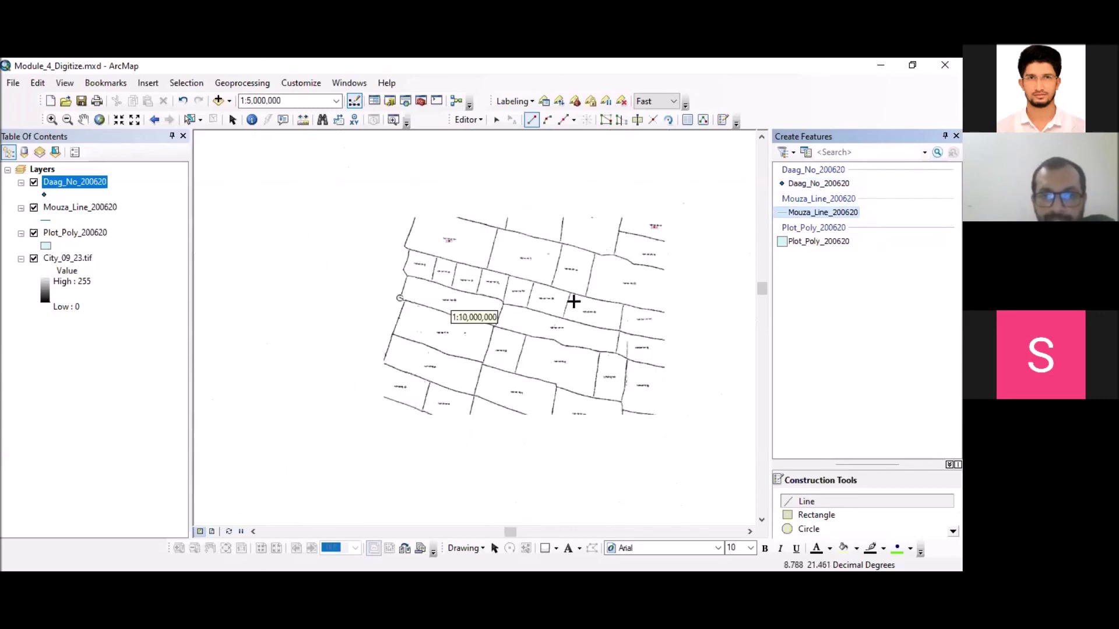
left_click(513, 394)
left_click(527, 338)
left_click(556, 252)
left_click(622, 268)
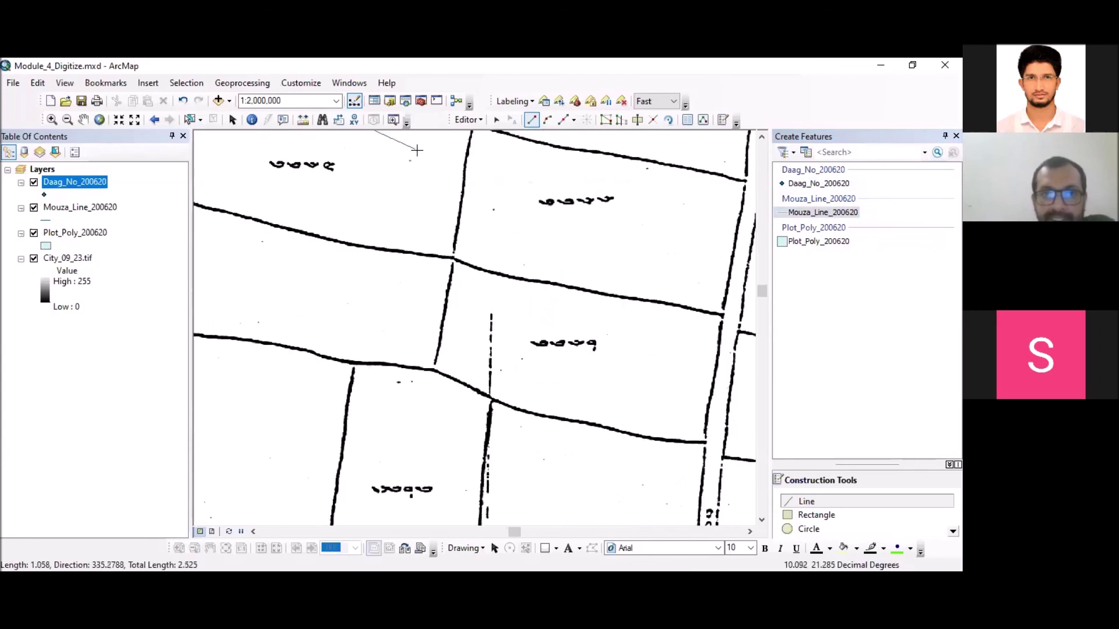
left_click(422, 250)
left_click(542, 271)
left_click(549, 274)
left_click(529, 407)
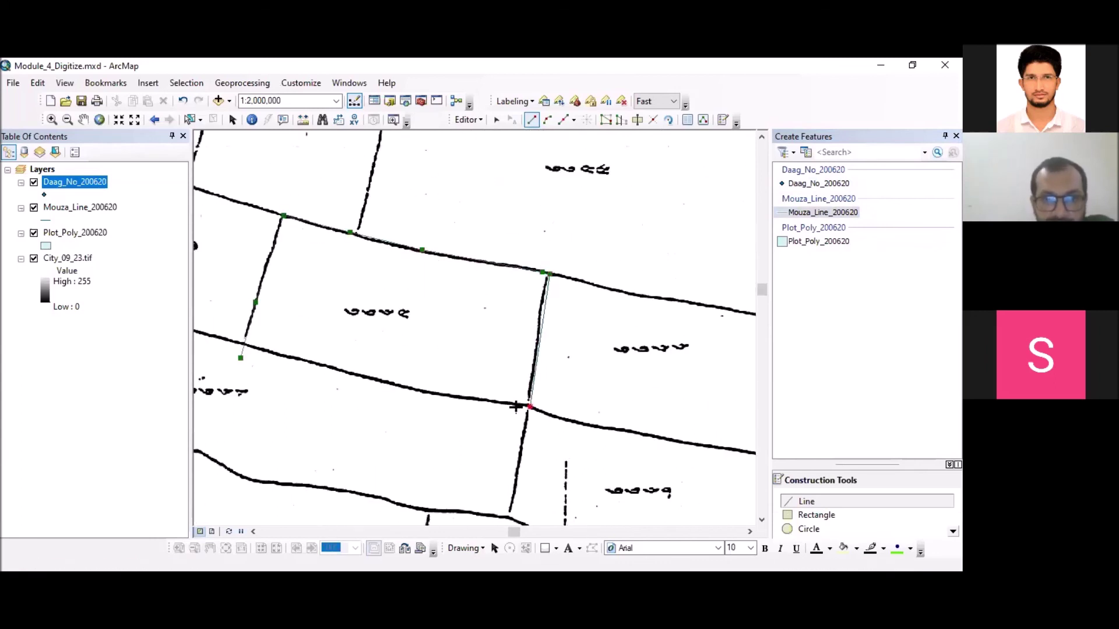
left_click(402, 386)
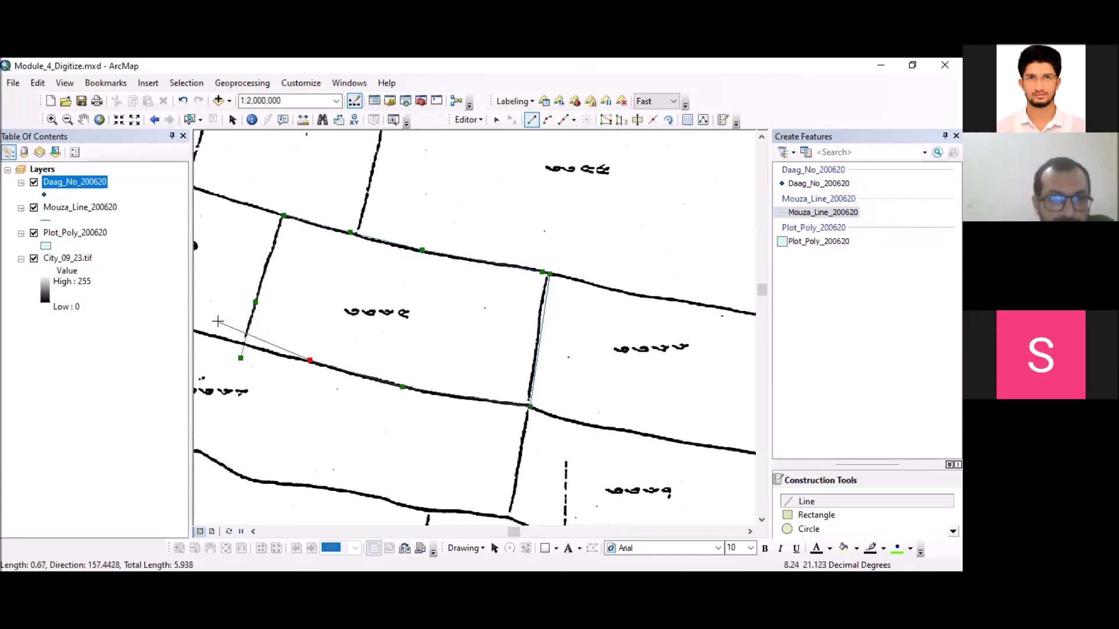
double_click(219, 338)
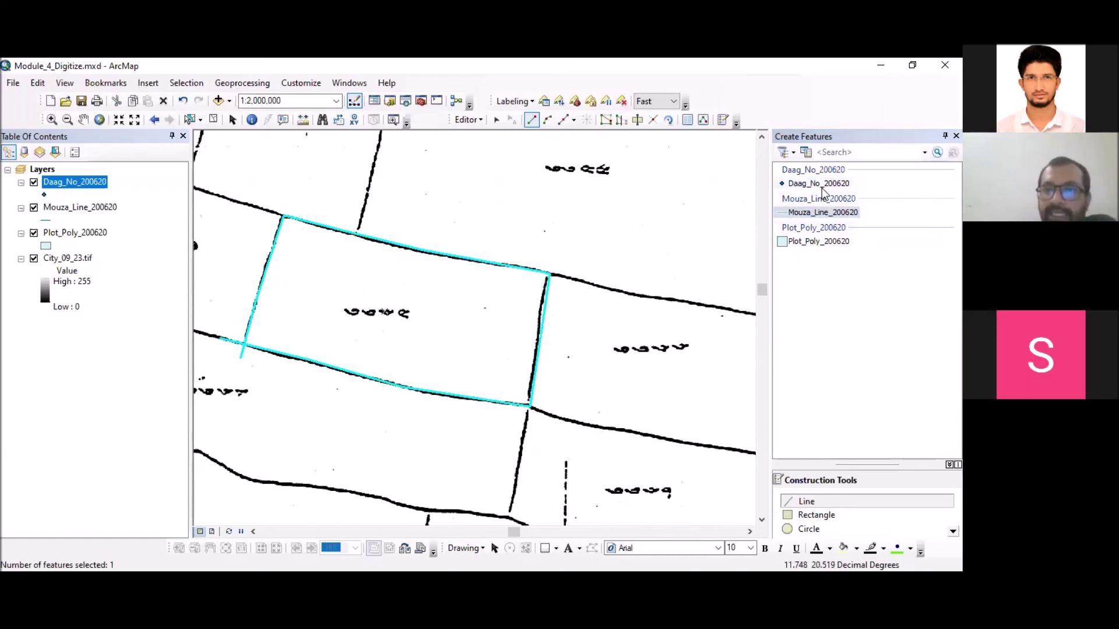
- Save the line edits and place a Daag_No_200620 point beside the printed number inside the outlined plot
left_click(466, 120)
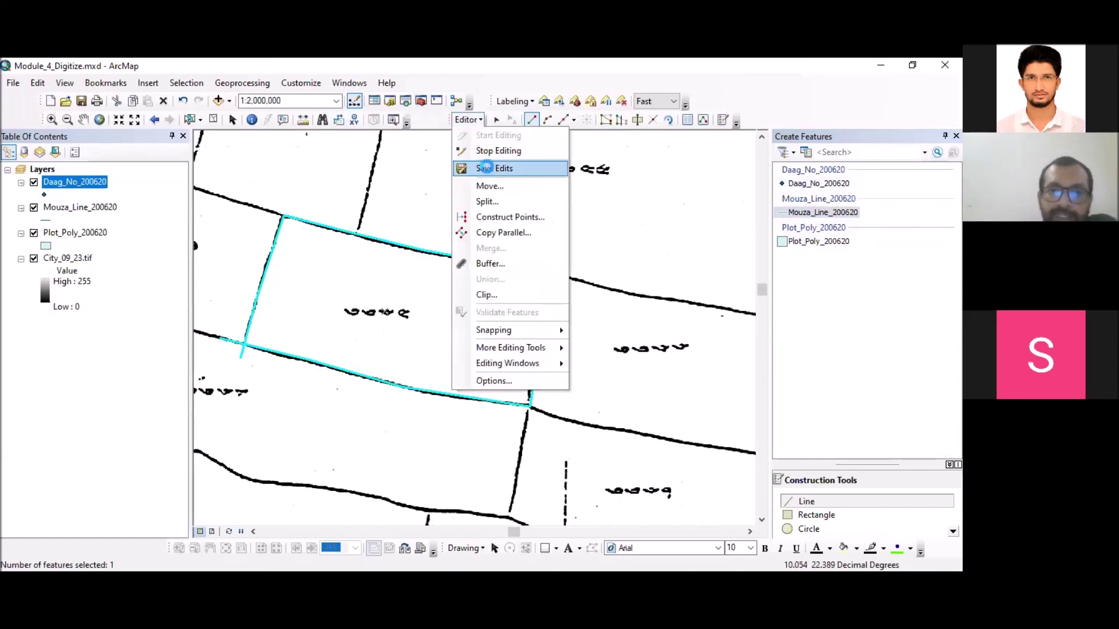
left_click(494, 168)
left_click(817, 185)
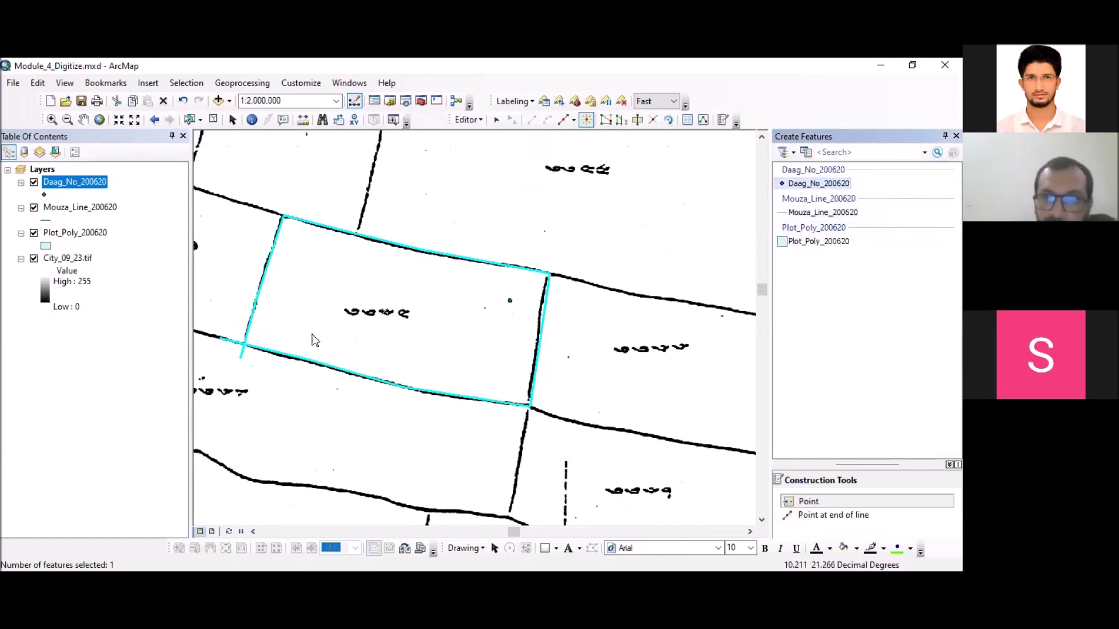
left_click(381, 321)
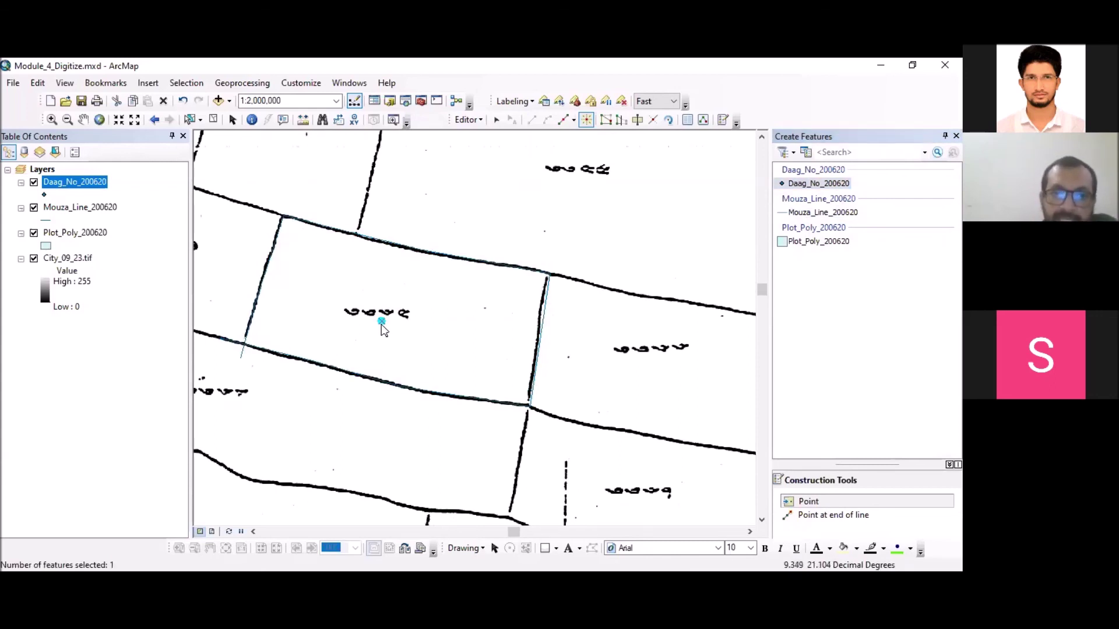
- Set the new point's Daag_No to 3365 in the Daag_No_200620 attribute table and save the edits
right_click(89, 182)
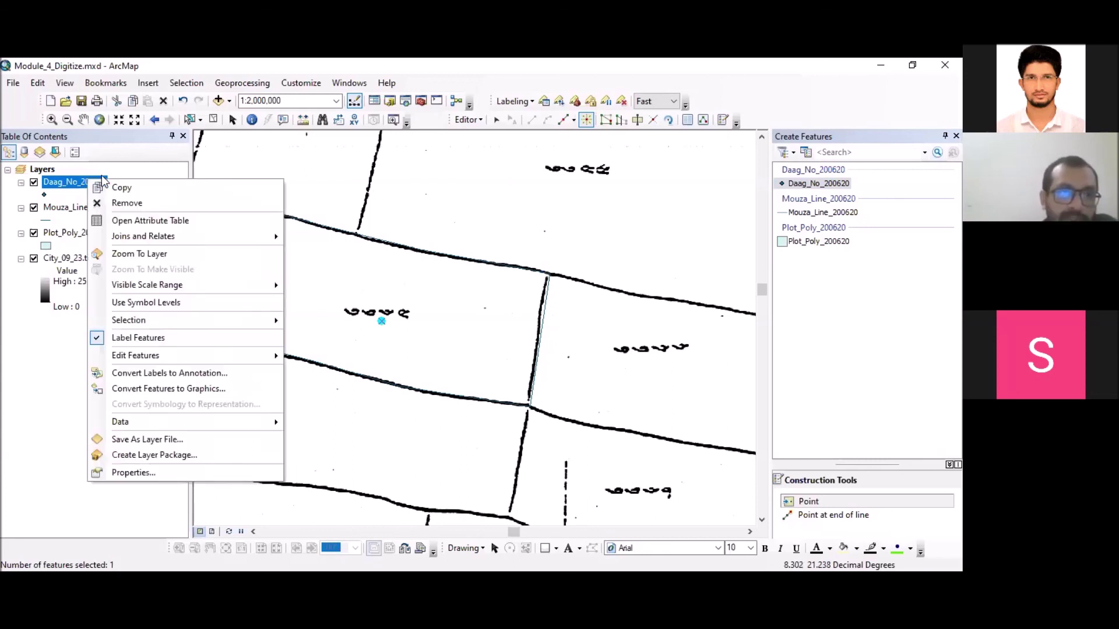
left_click(125, 219)
left_click(103, 269)
key("BackSpace")
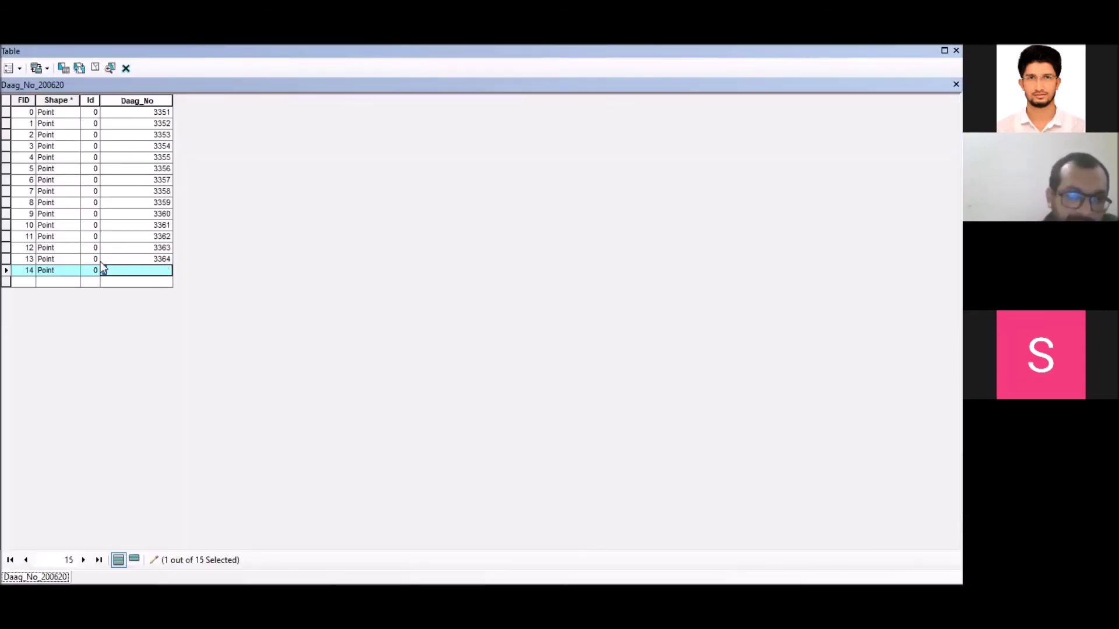
type("3")
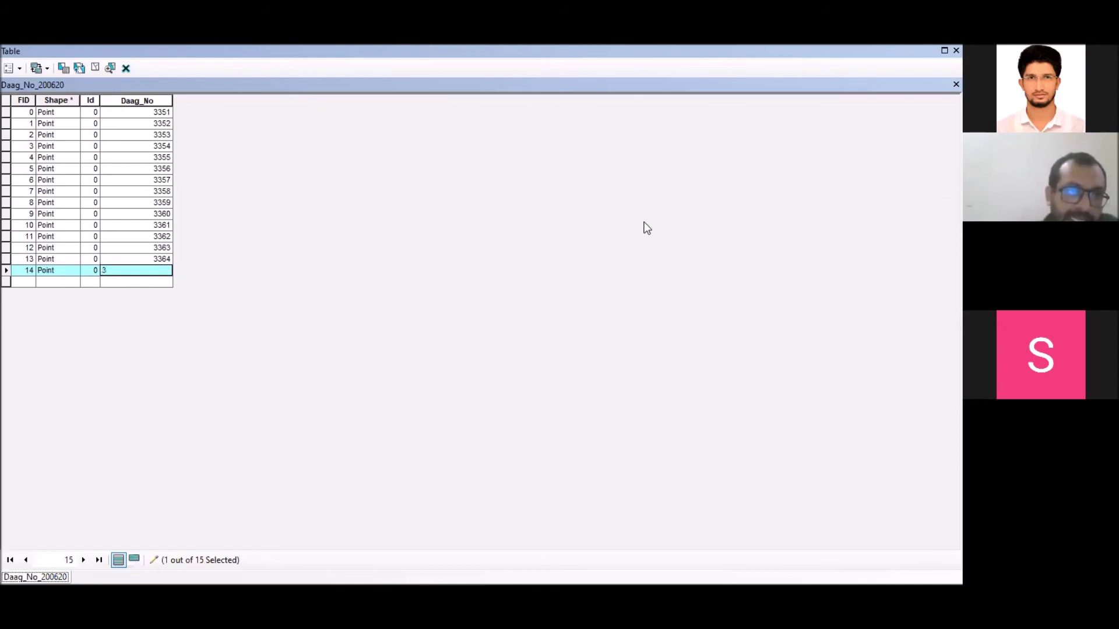
type("3")
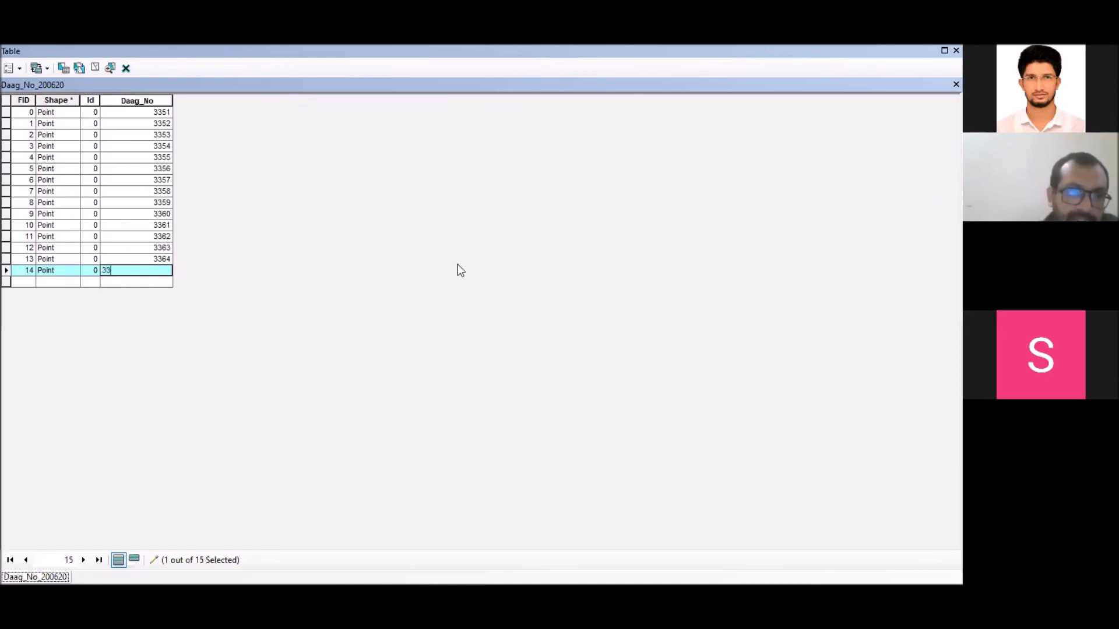
type("65")
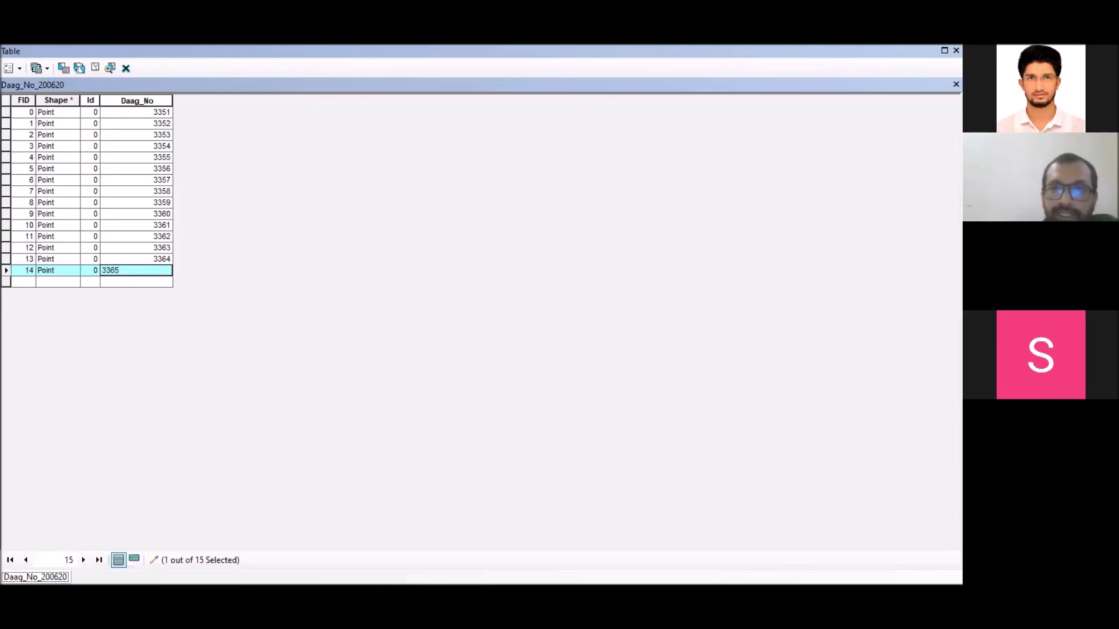
left_click(466, 120)
left_click(502, 167)
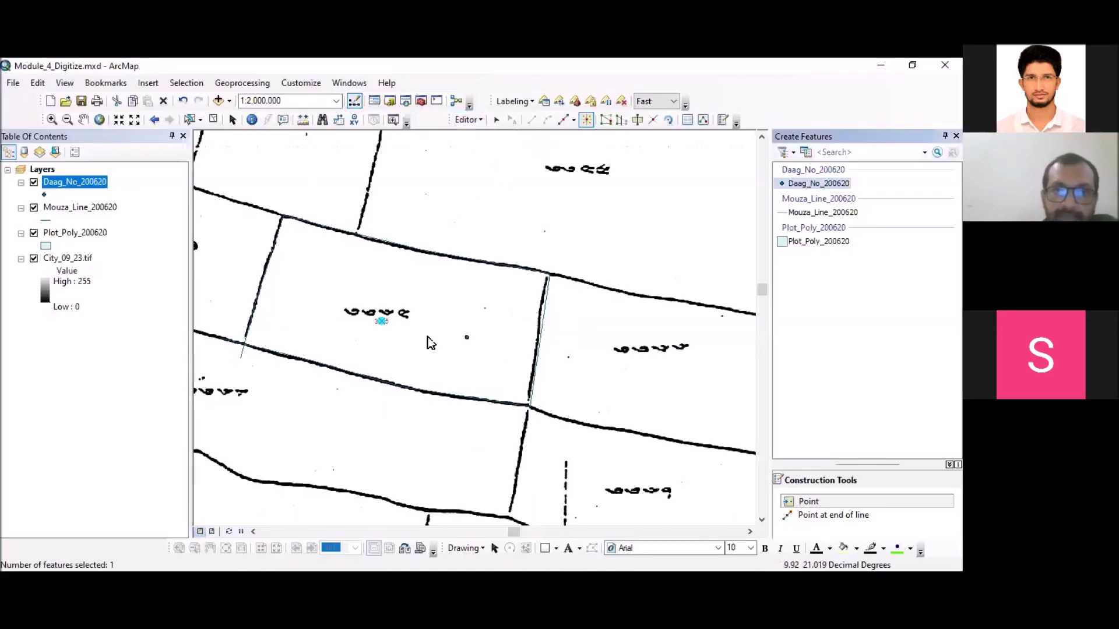
- Set the label font size of the Daag_No_200620 layer to 14
scroll(378, 328, "up", 1)
scroll(377, 328, "down", 3)
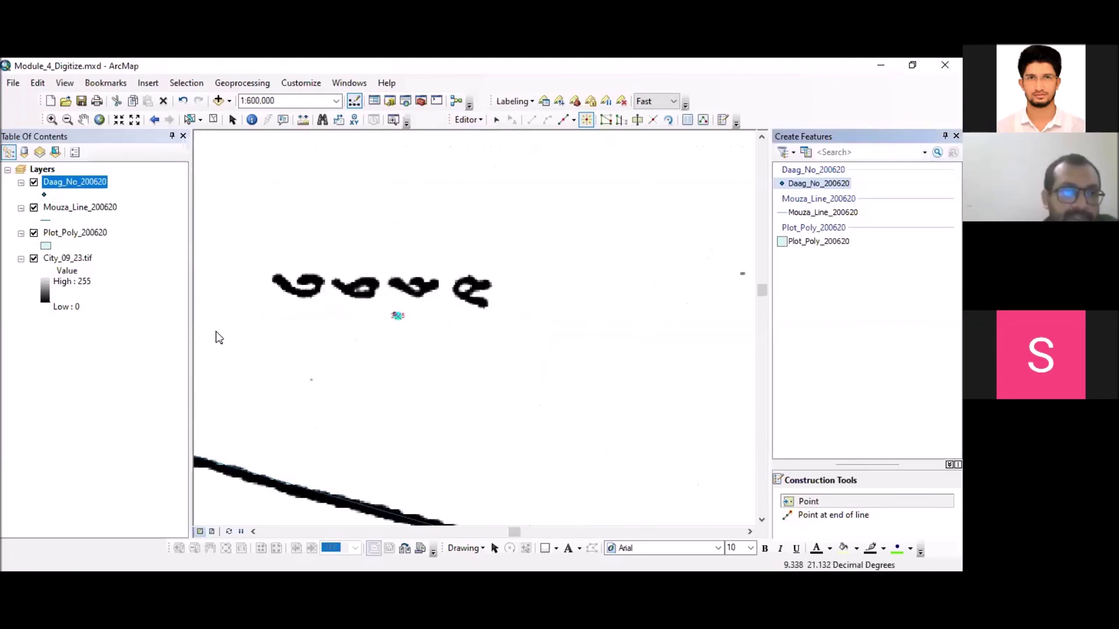
left_click(383, 340)
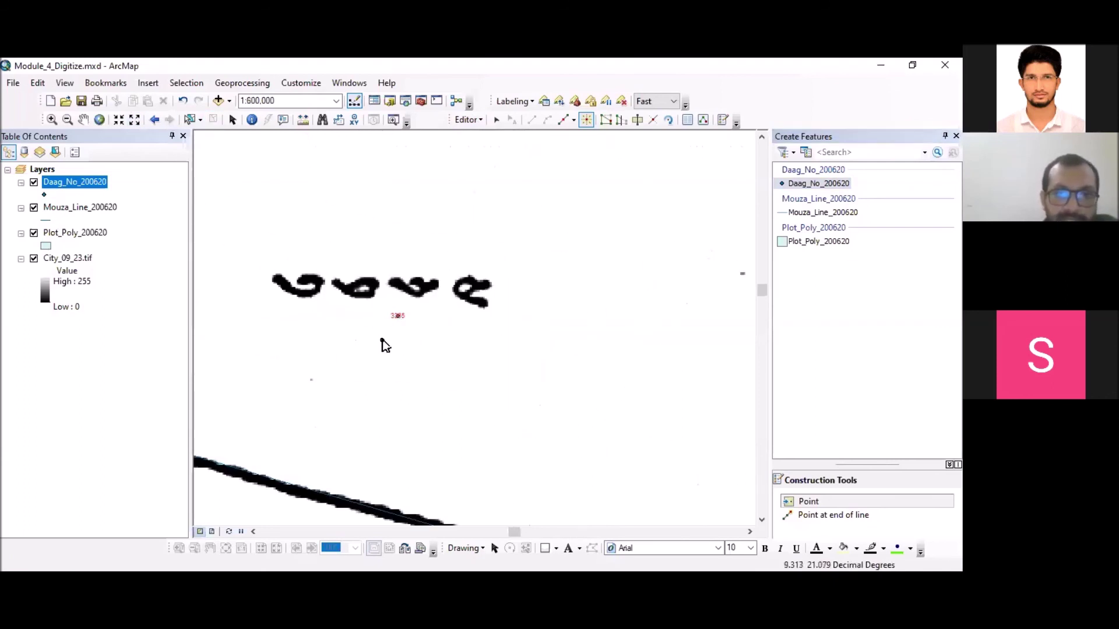
scroll(390, 330, "down", 1)
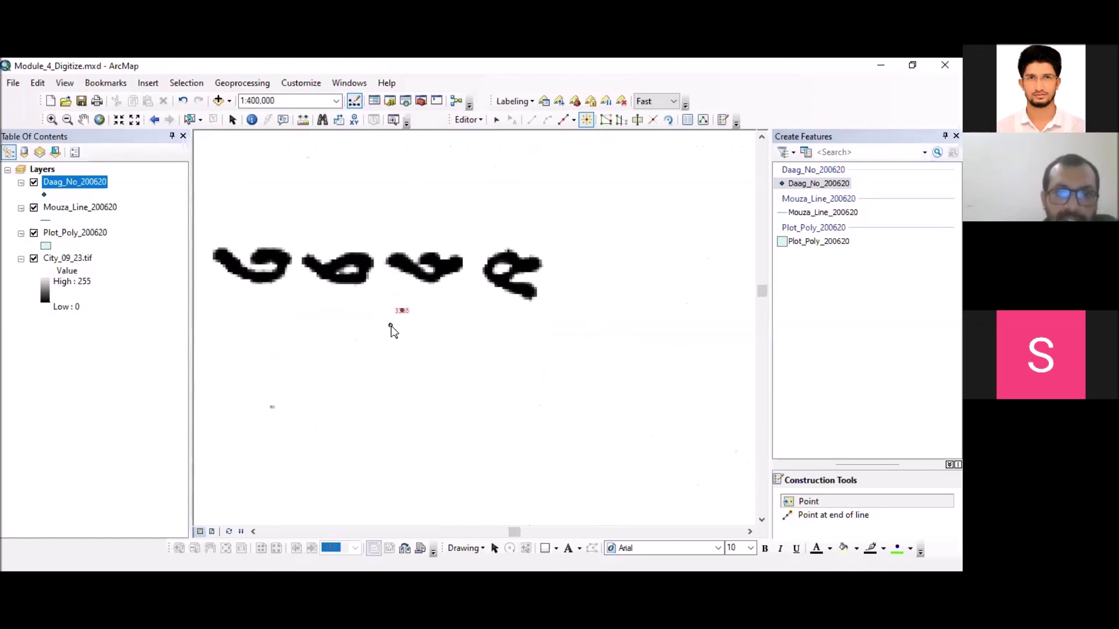
right_click(75, 185)
left_click(139, 474)
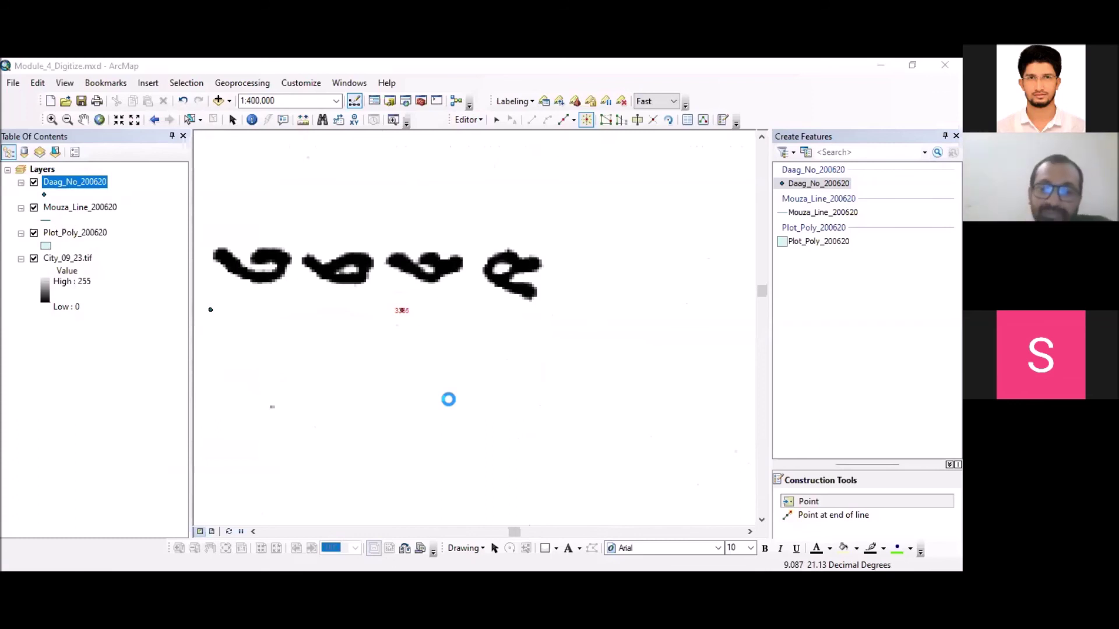
left_click(560, 324)
left_click(546, 399)
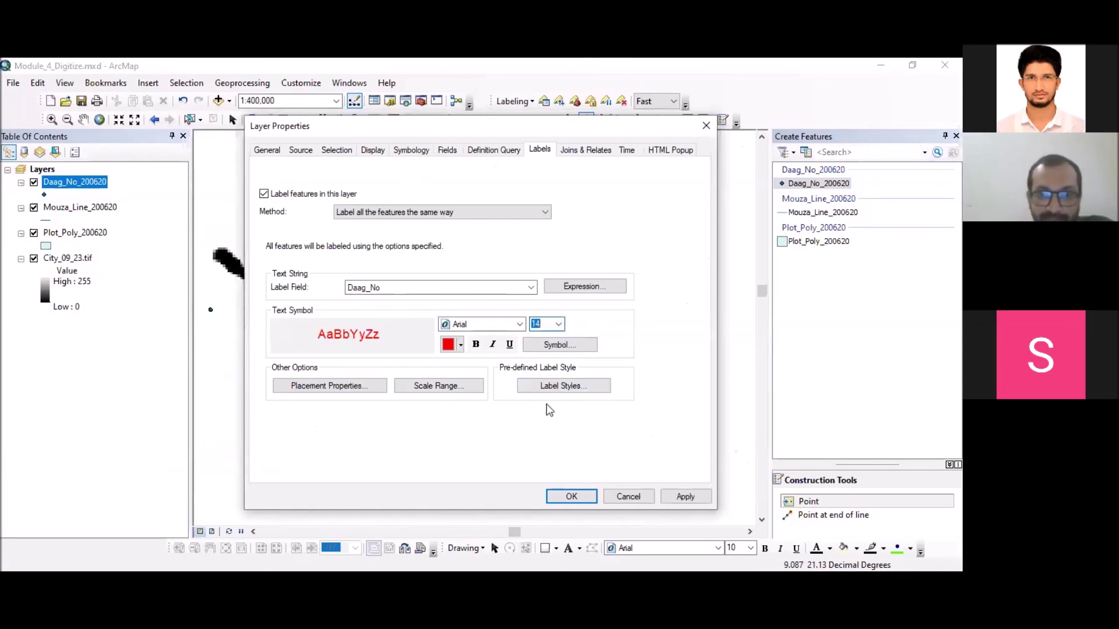
left_click(572, 495)
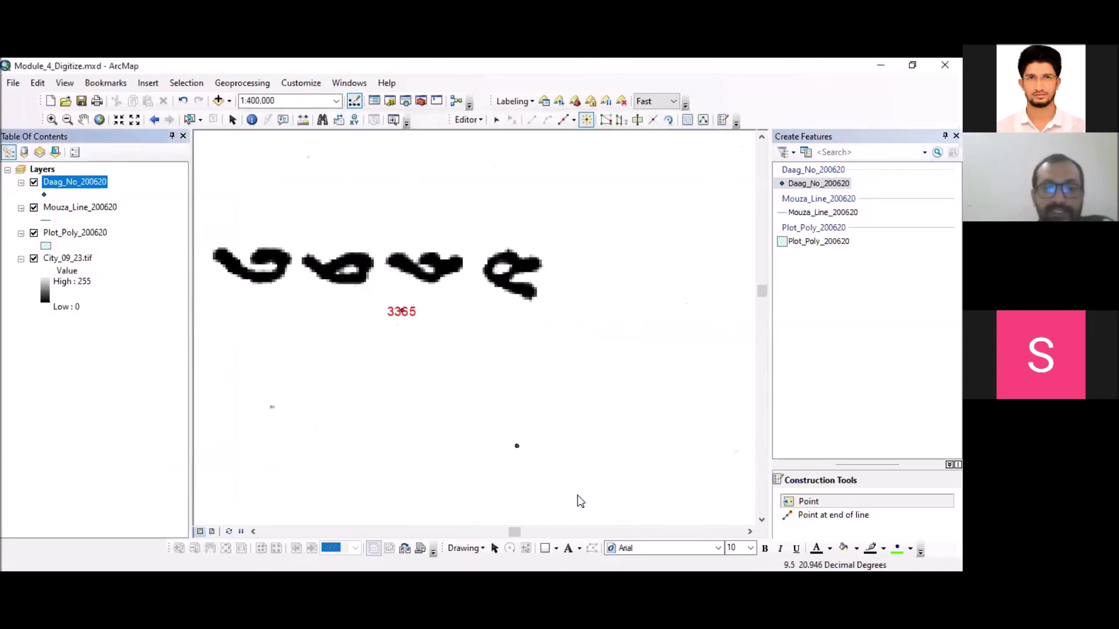
- Draw a Plot_Poly_200620 polygon over plot 3365, snapping its corners to the digitized boundary lines
scroll(580, 501, "up", 2)
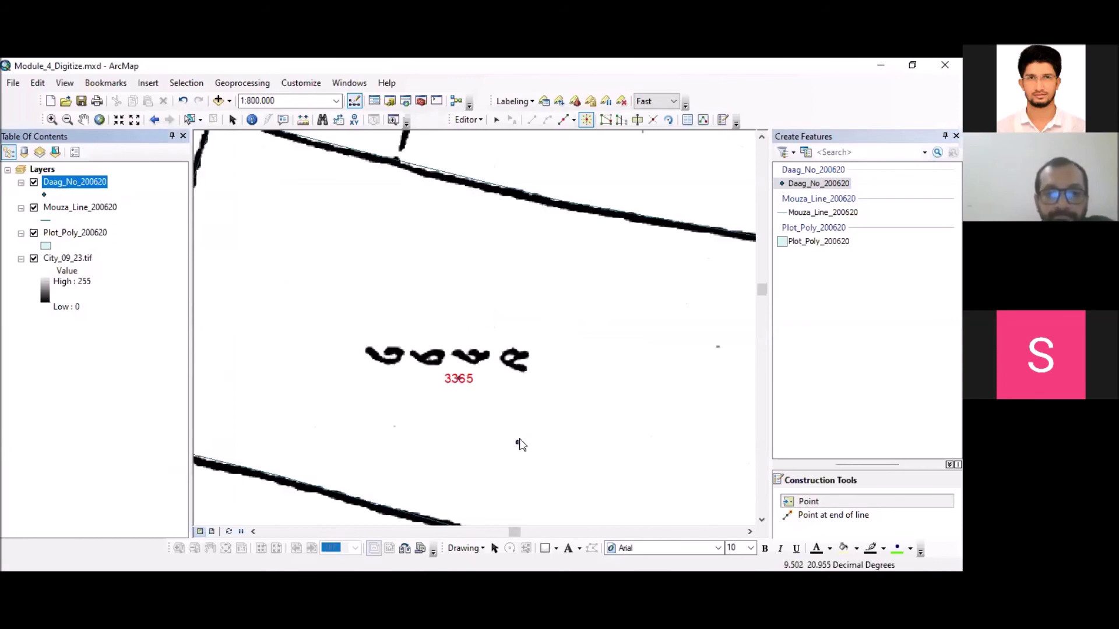
scroll(522, 418, "up", 2)
left_click_drag(470, 298, 439, 236)
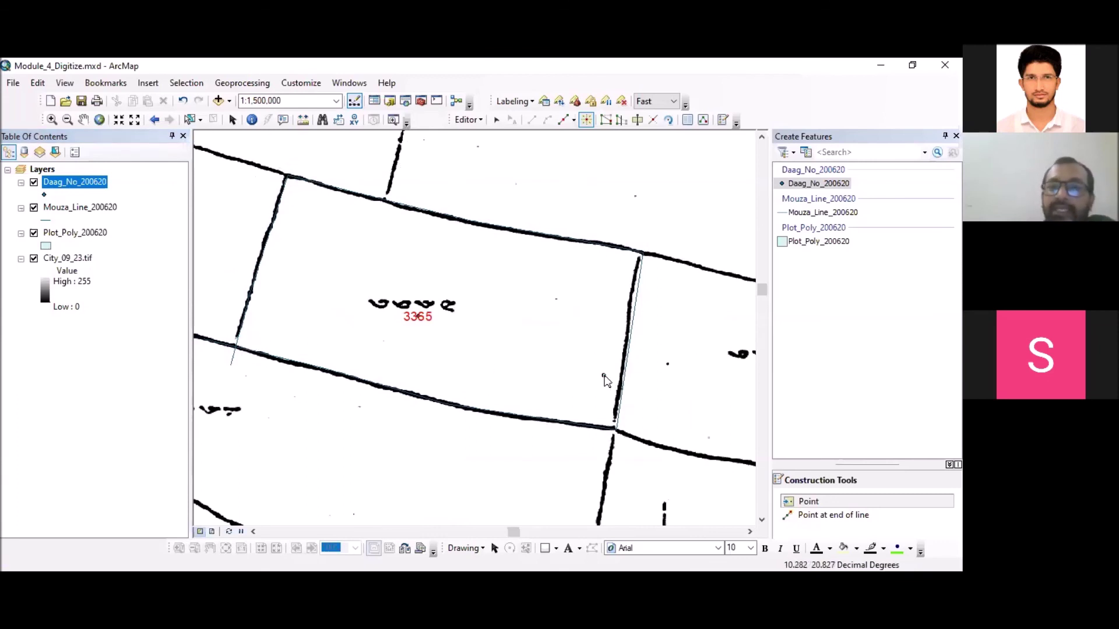
scroll(458, 284, "down", 2)
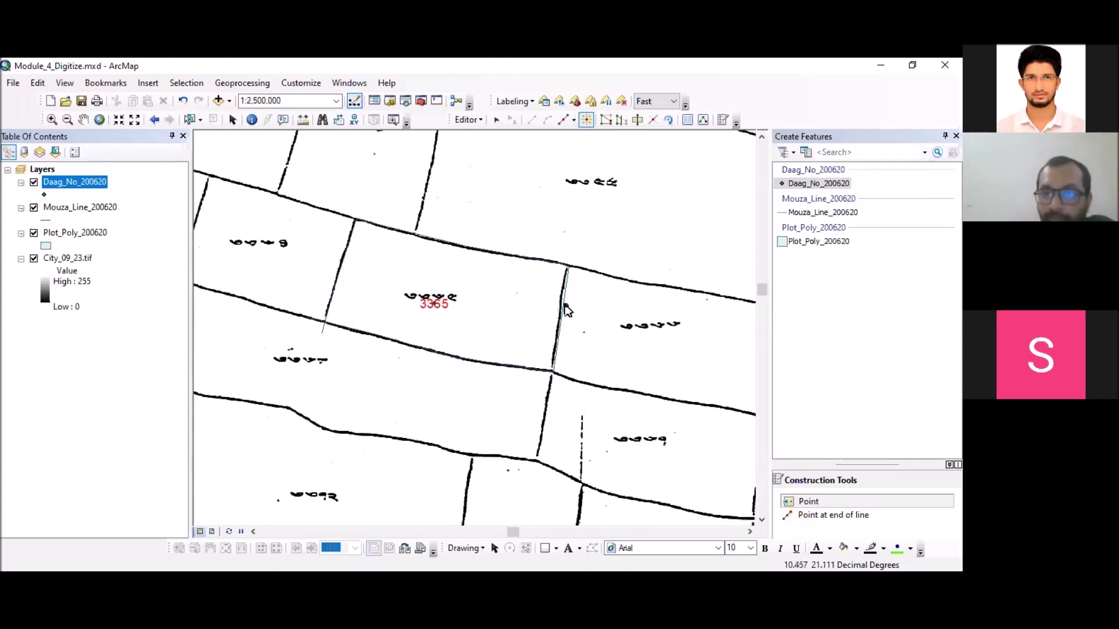
left_click(815, 243)
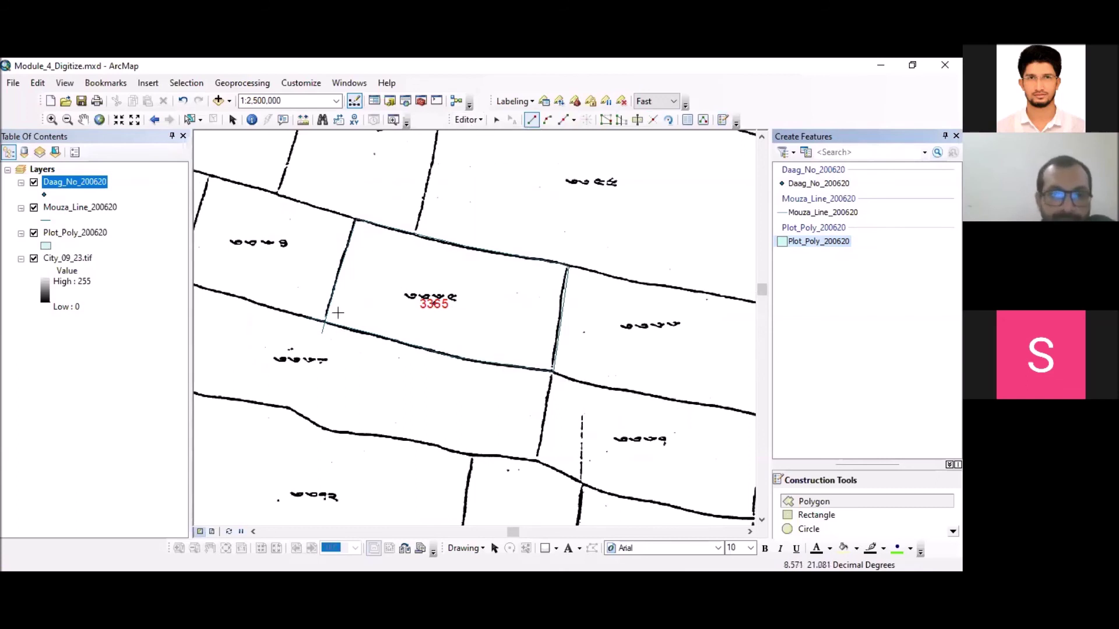
scroll(327, 317, "down", 2)
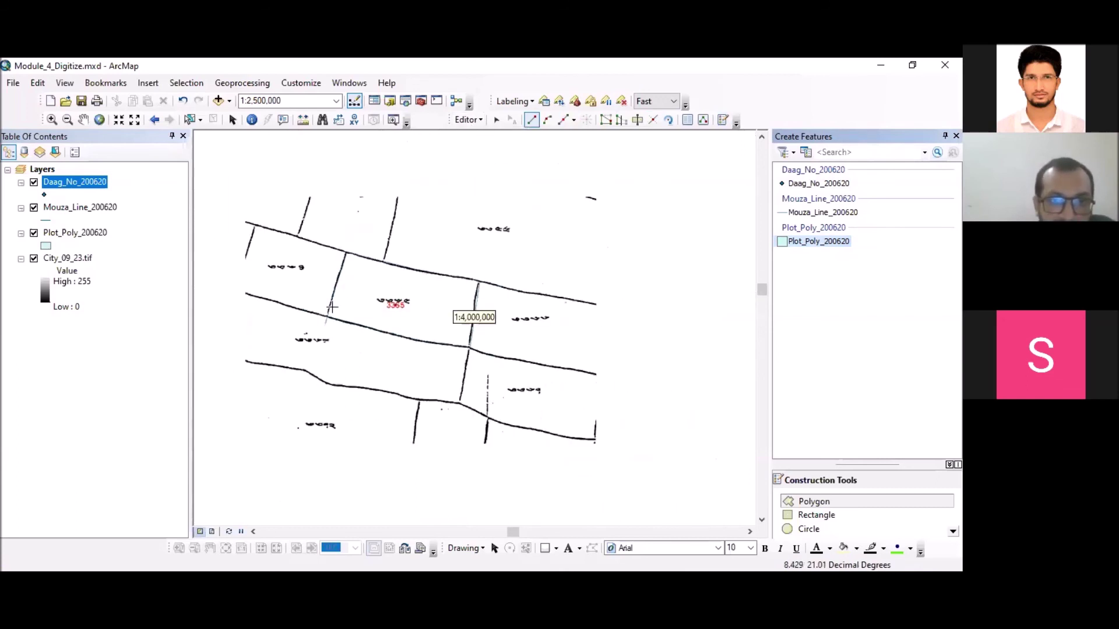
scroll(332, 309, "up", 4)
left_click(319, 330)
left_click(370, 159)
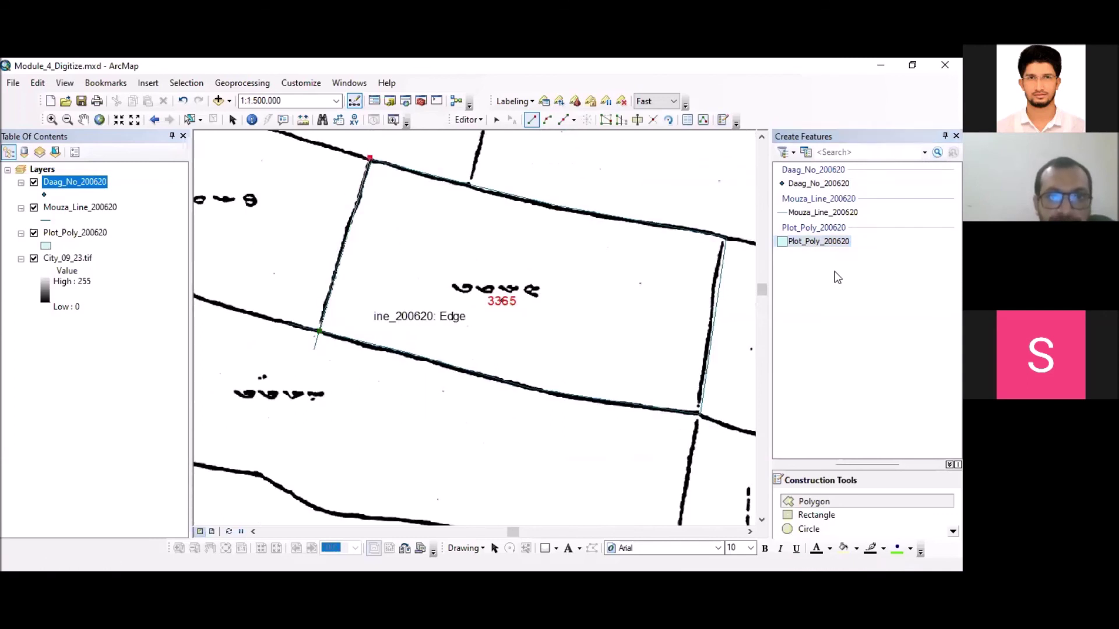
left_click(531, 203)
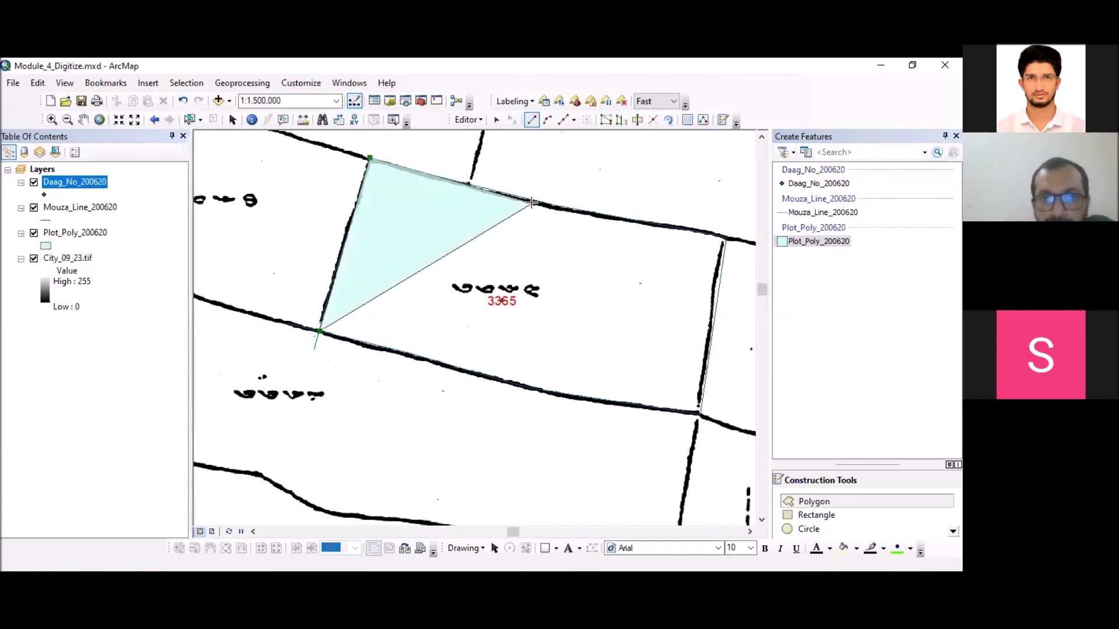
left_click(726, 238)
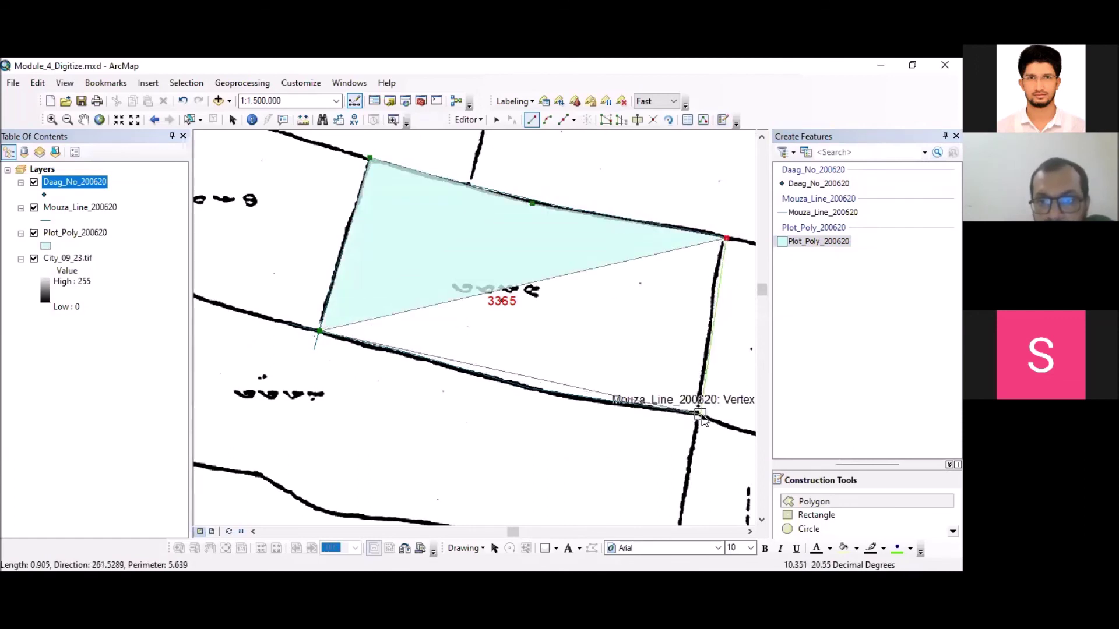
left_click(700, 414)
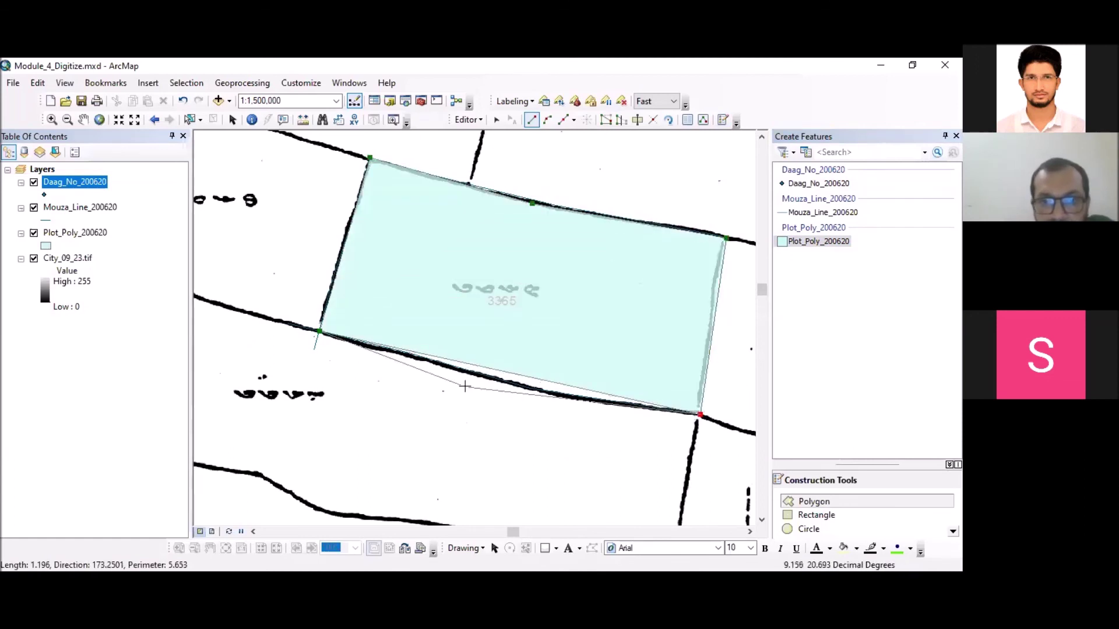
double_click(518, 388)
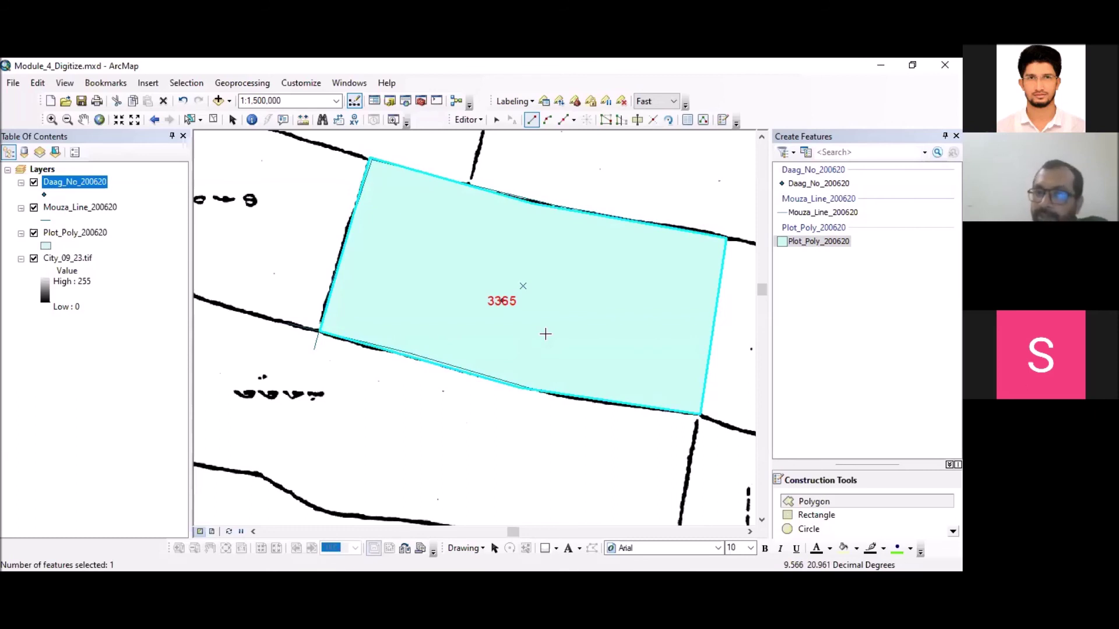
- Save the edits made to the new plot polygon
left_click(464, 120)
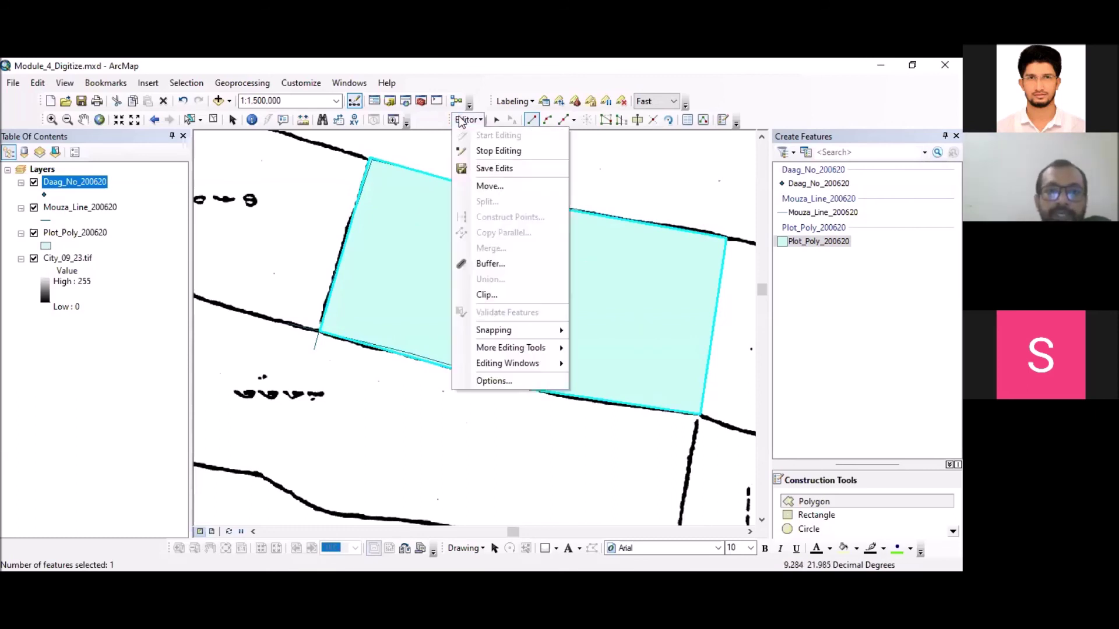
left_click(495, 168)
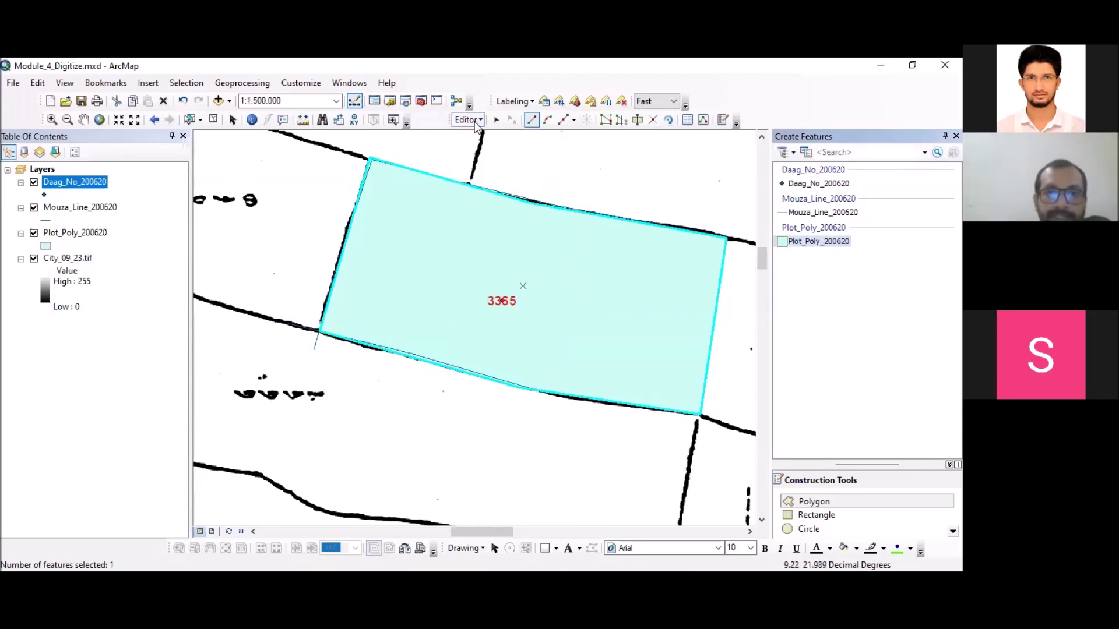
left_click(475, 123)
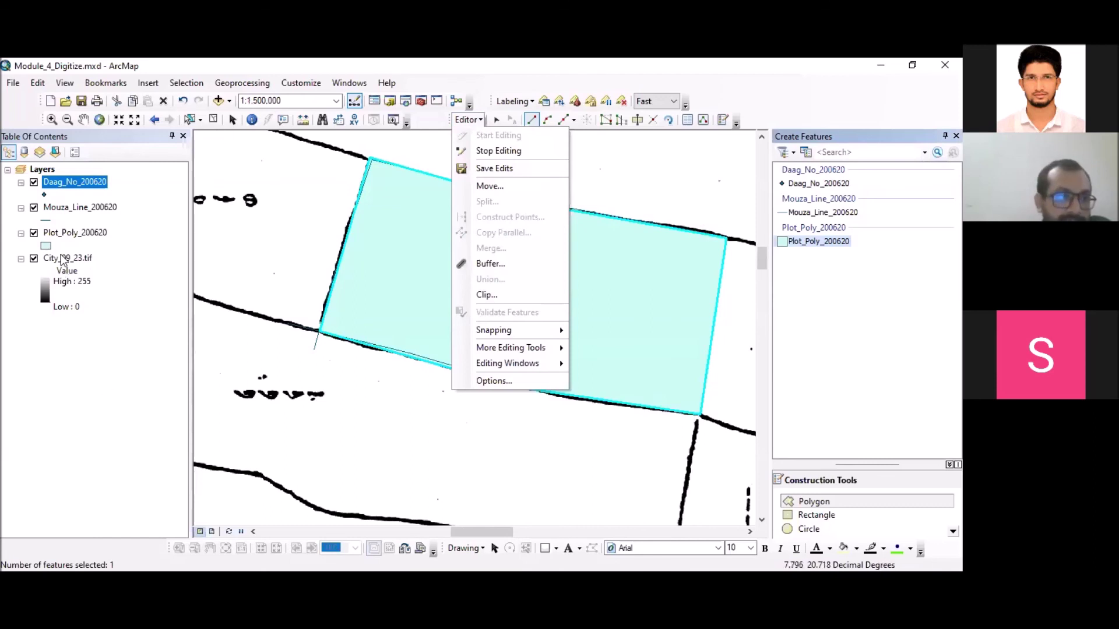
- Review the attribute table of the Plot_Poly_200620 layer and close it
left_click(76, 233)
right_click(79, 233)
left_click(116, 275)
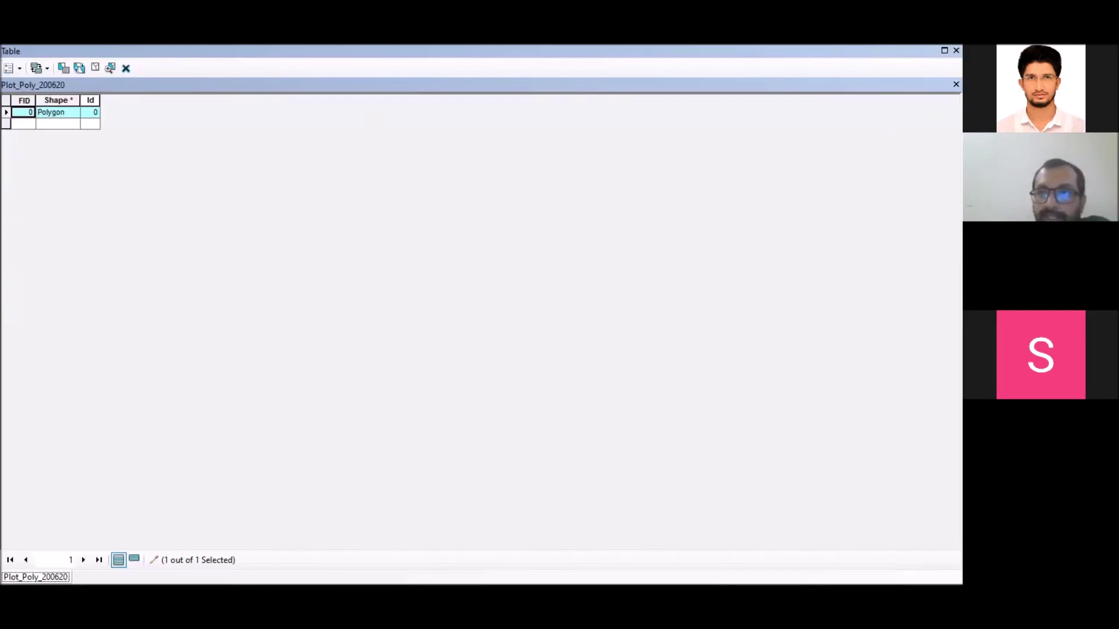
left_click(955, 84)
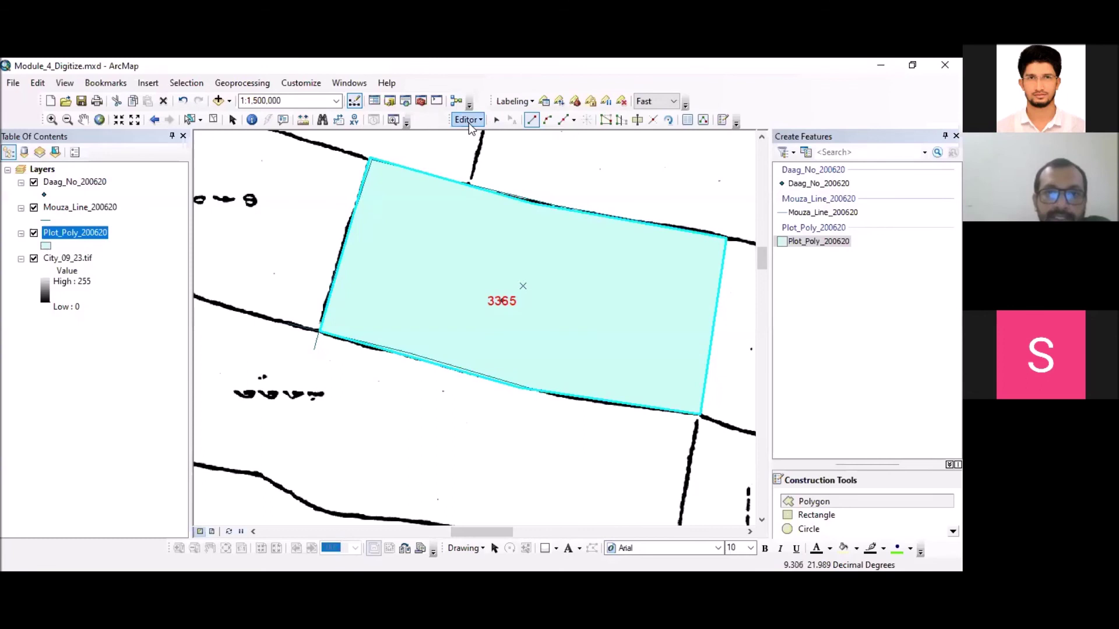
- Stop the edit session and add a Float field named Area to the Plot_Poly_200620 attribute table
left_click(468, 120)
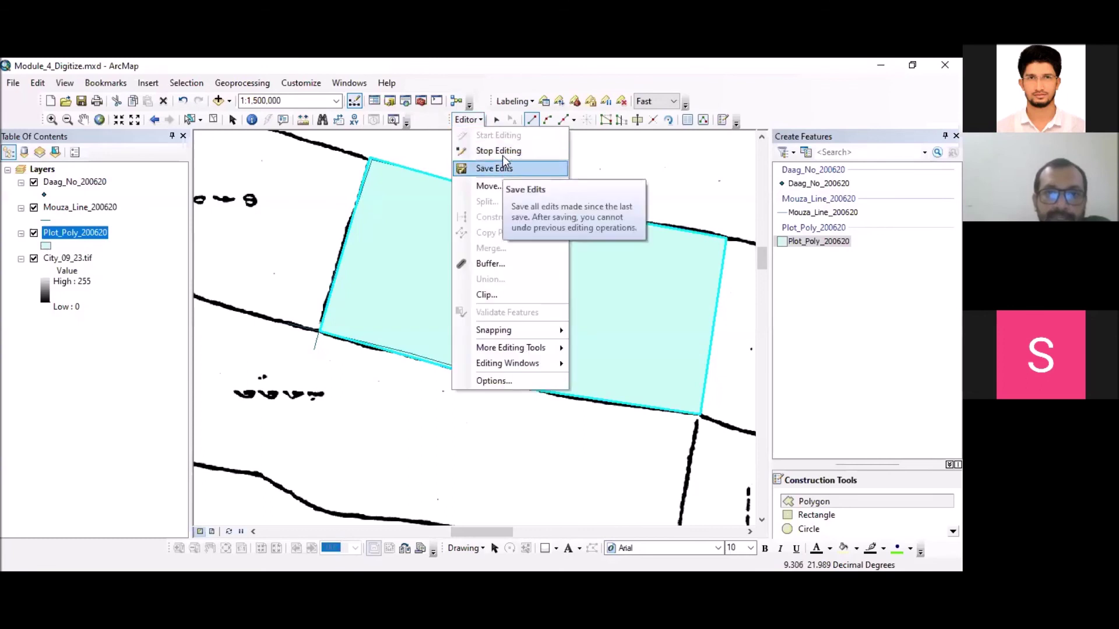
left_click(502, 151)
right_click(82, 231)
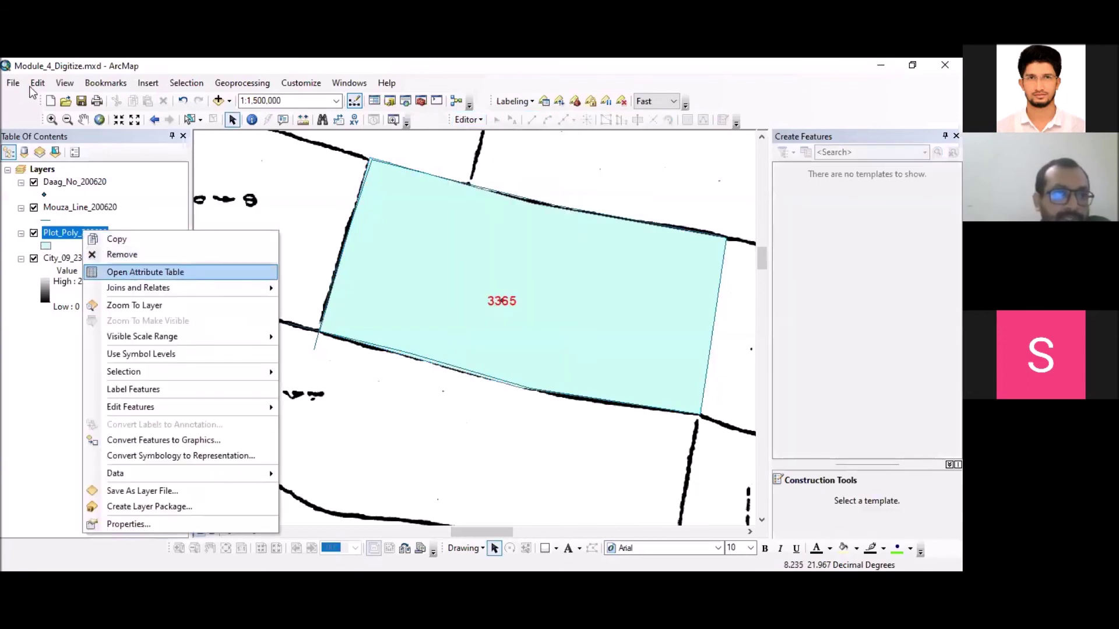
left_click(133, 271)
left_click(18, 68)
left_click(56, 161)
type("Area")
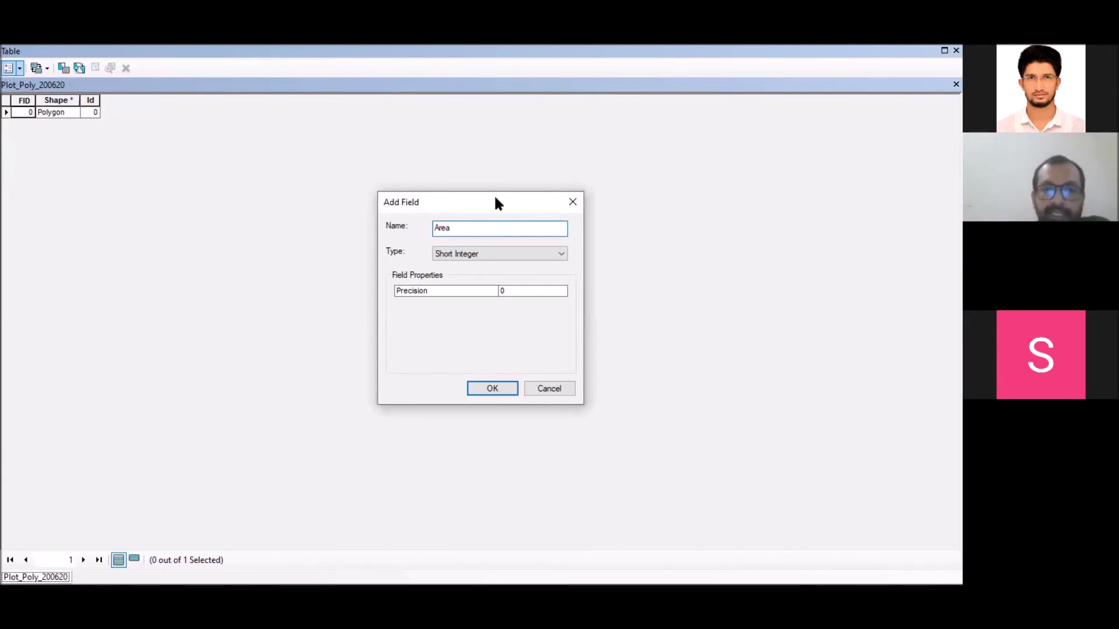
left_click(533, 257)
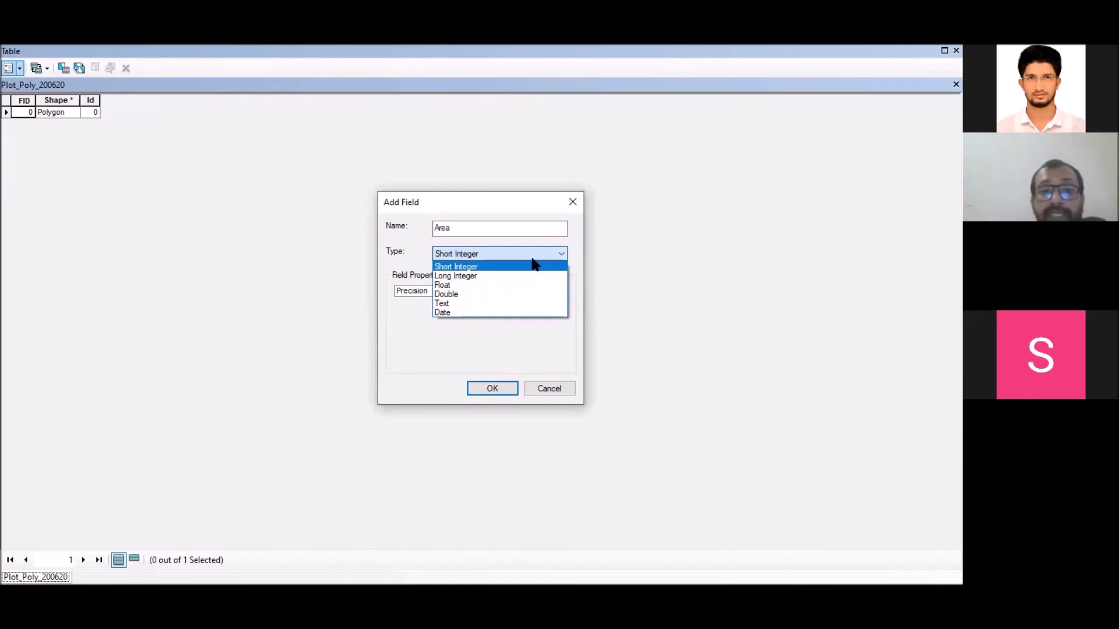
left_click(489, 285)
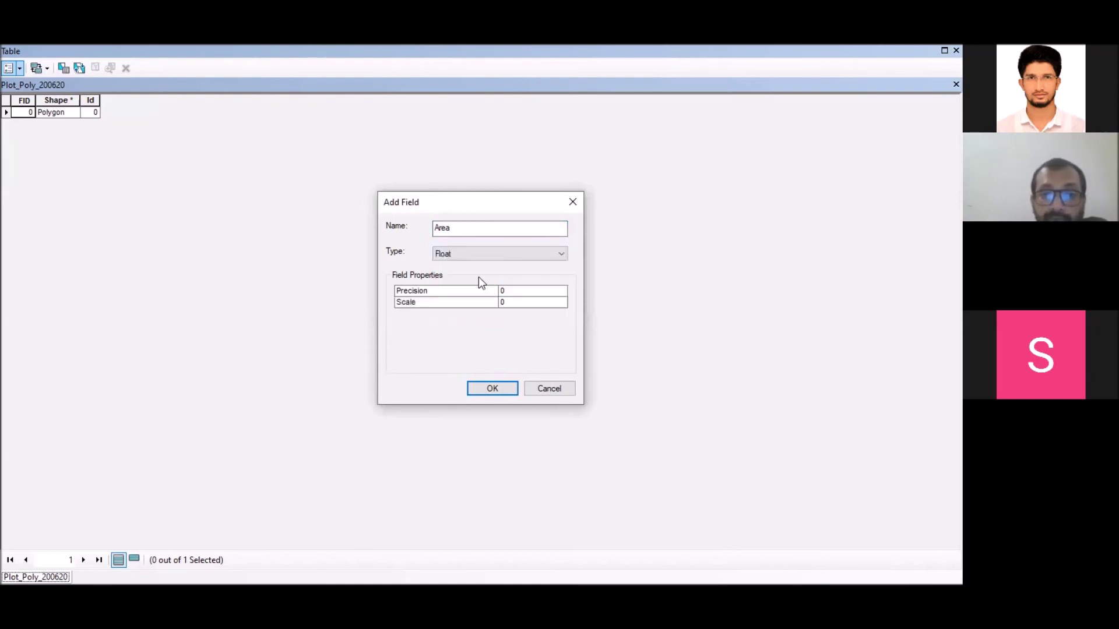
left_click(512, 387)
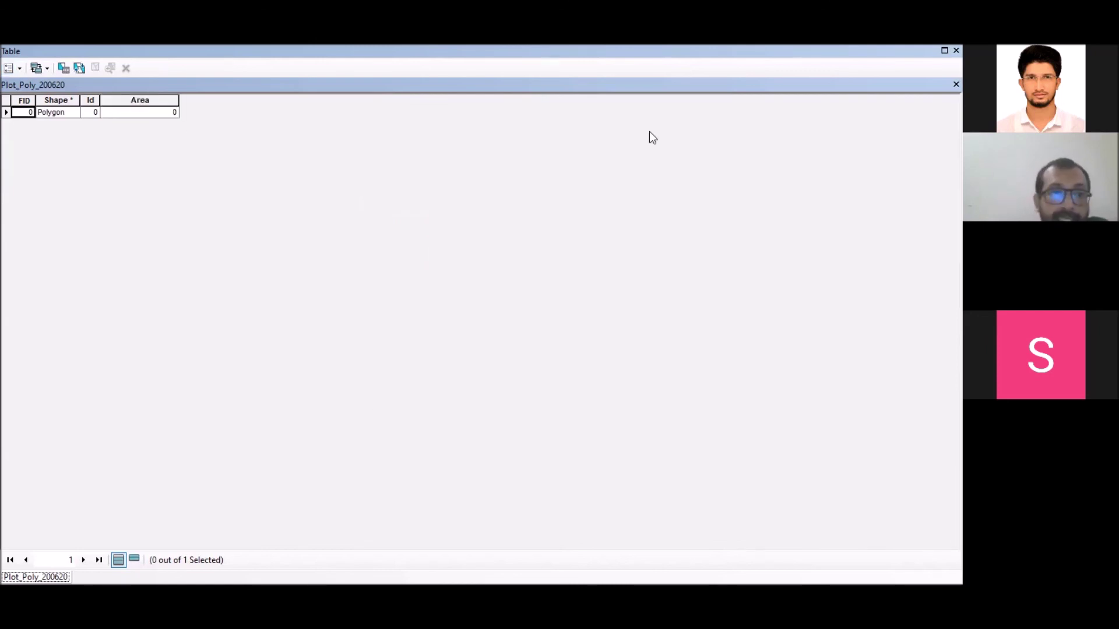
- Try to calculate the polygon area into the Area field with Calculate Geometry
right_click(156, 101)
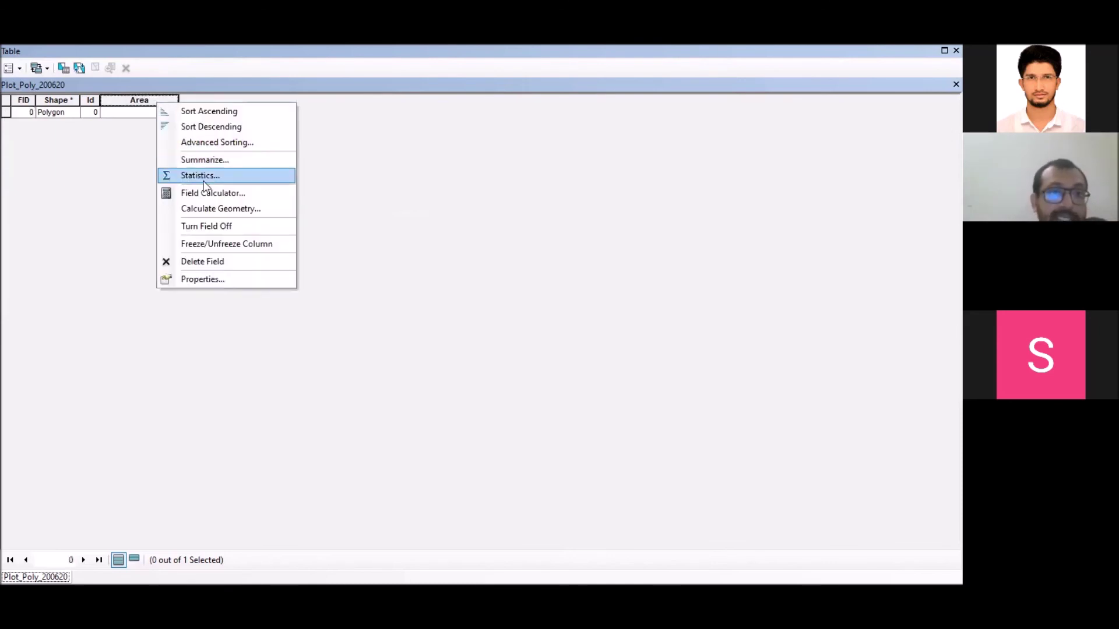
left_click(214, 210)
left_click(447, 338)
left_click(445, 228)
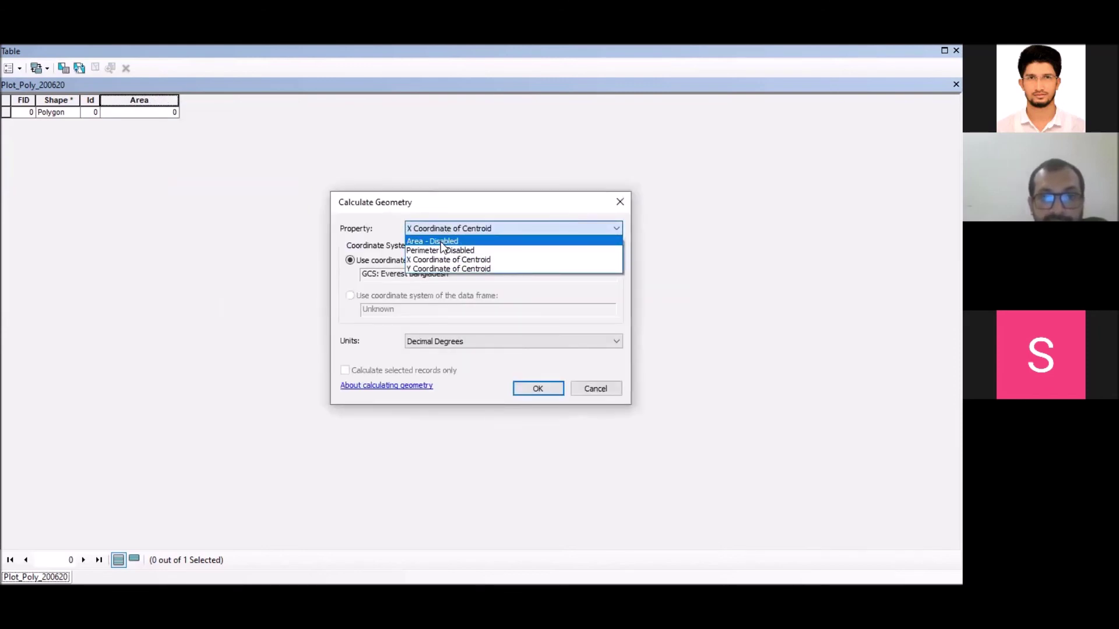
left_click(442, 243)
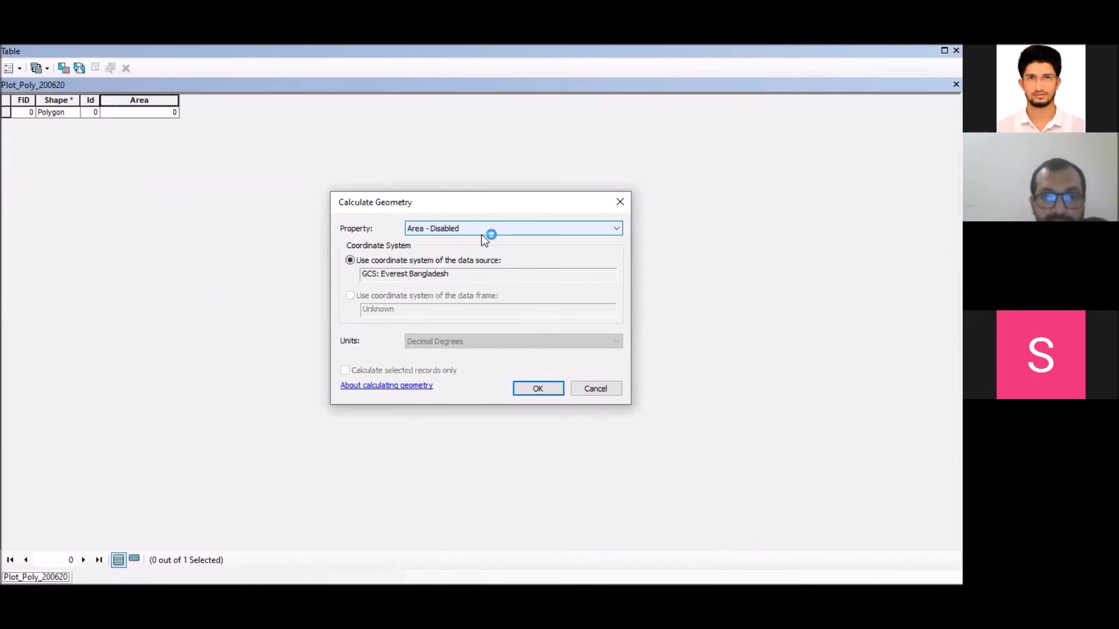
left_click(619, 207)
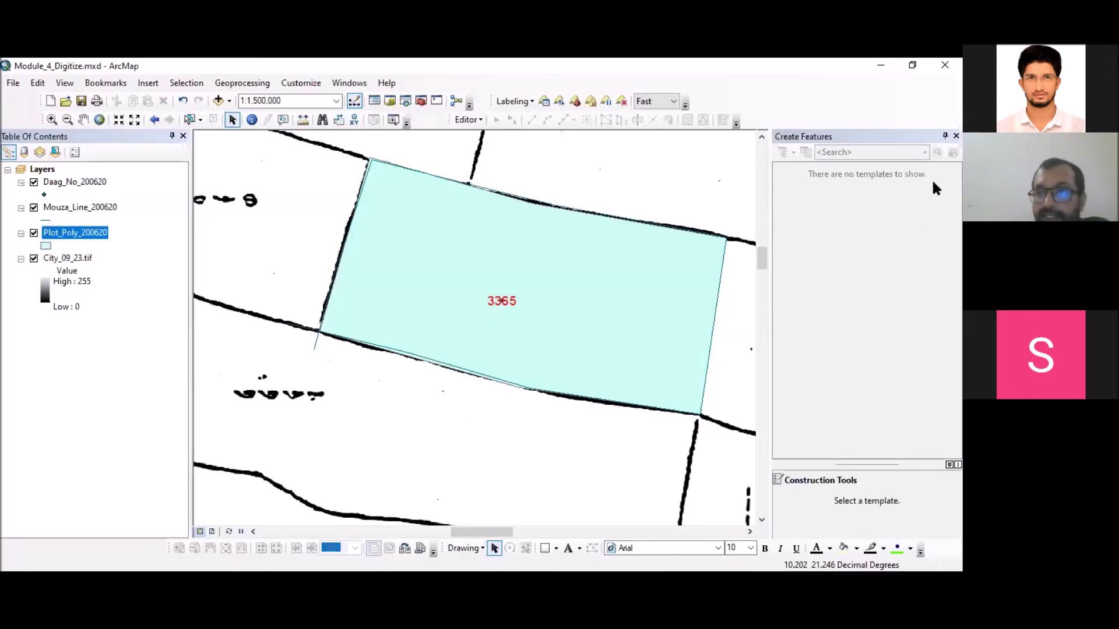
- Close the Create Features pane and set the XY coordinate system of Polygon.shp in the Digitization folder to WGS 1984
left_click(956, 135)
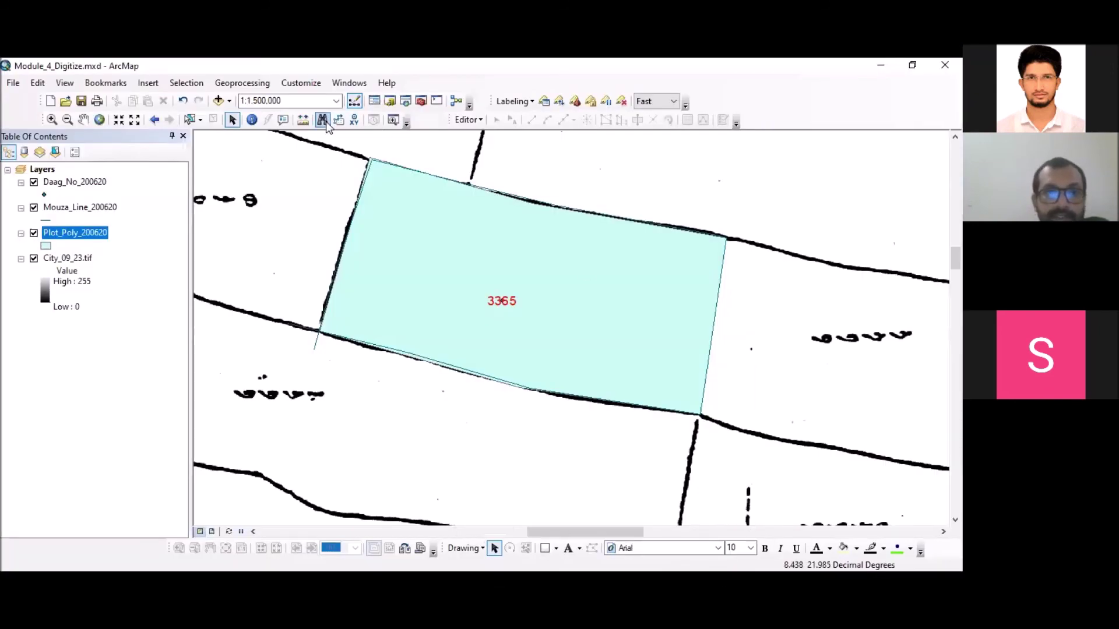
left_click(390, 100)
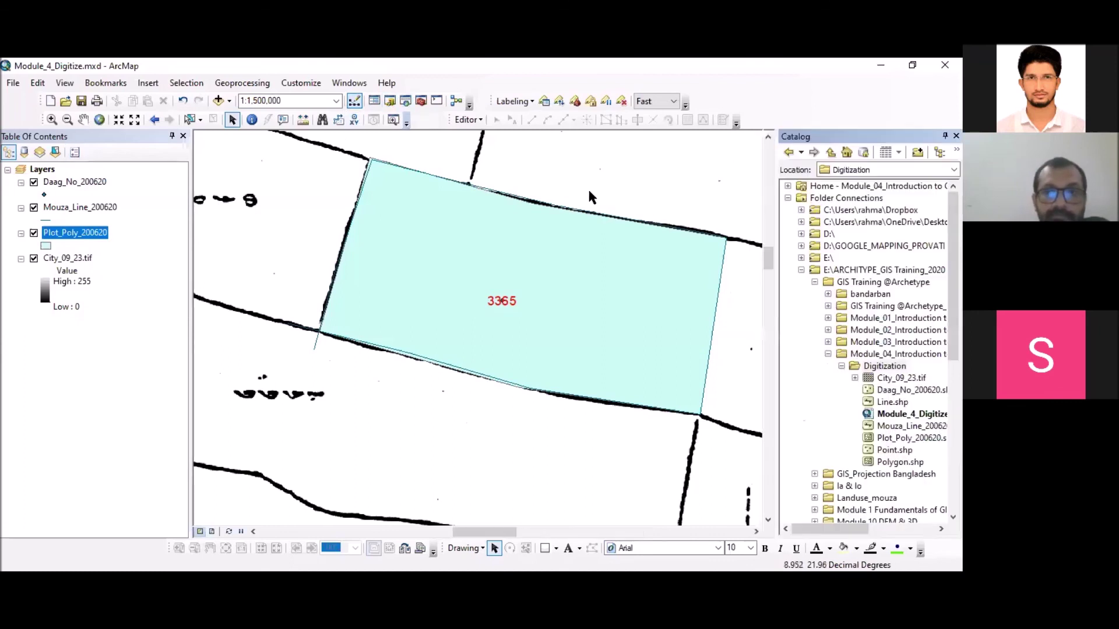
left_click(898, 465)
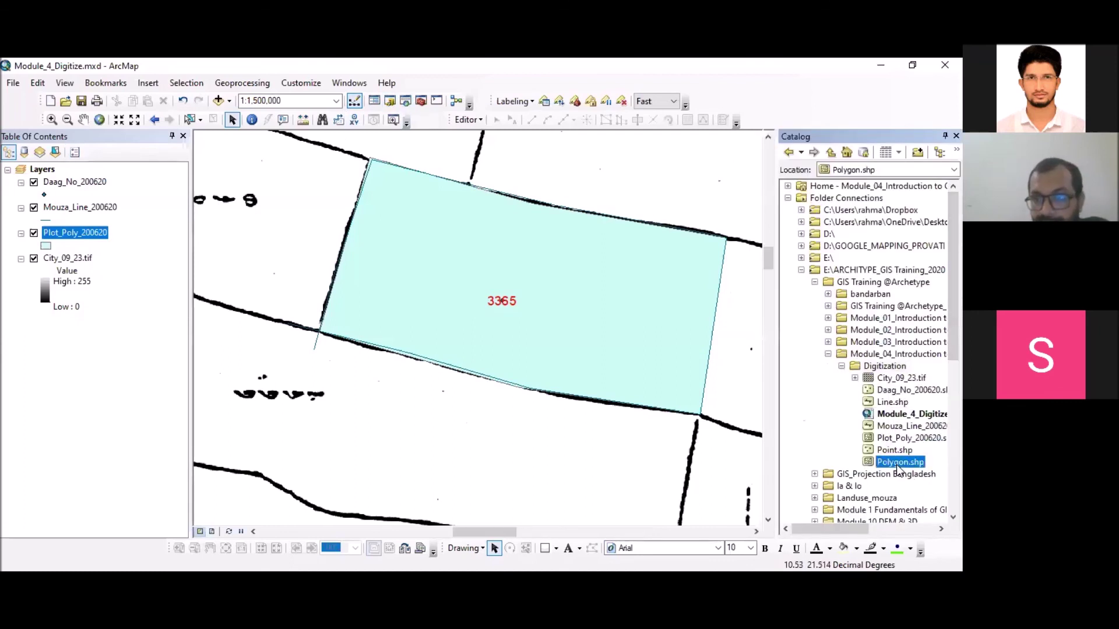
right_click(898, 466)
left_click(901, 455)
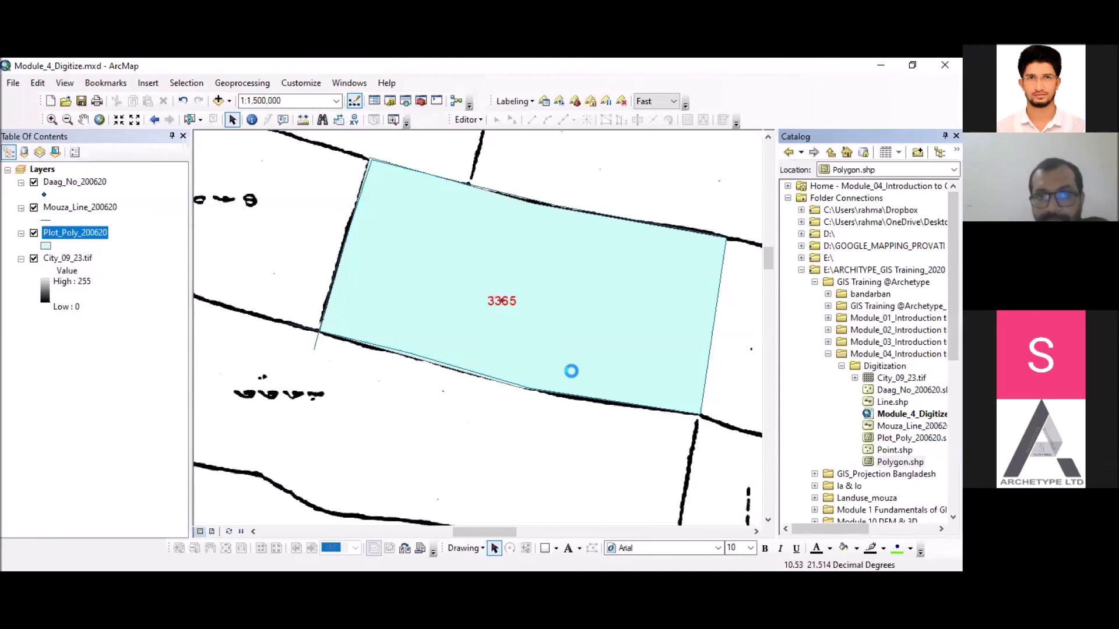
left_click(381, 135)
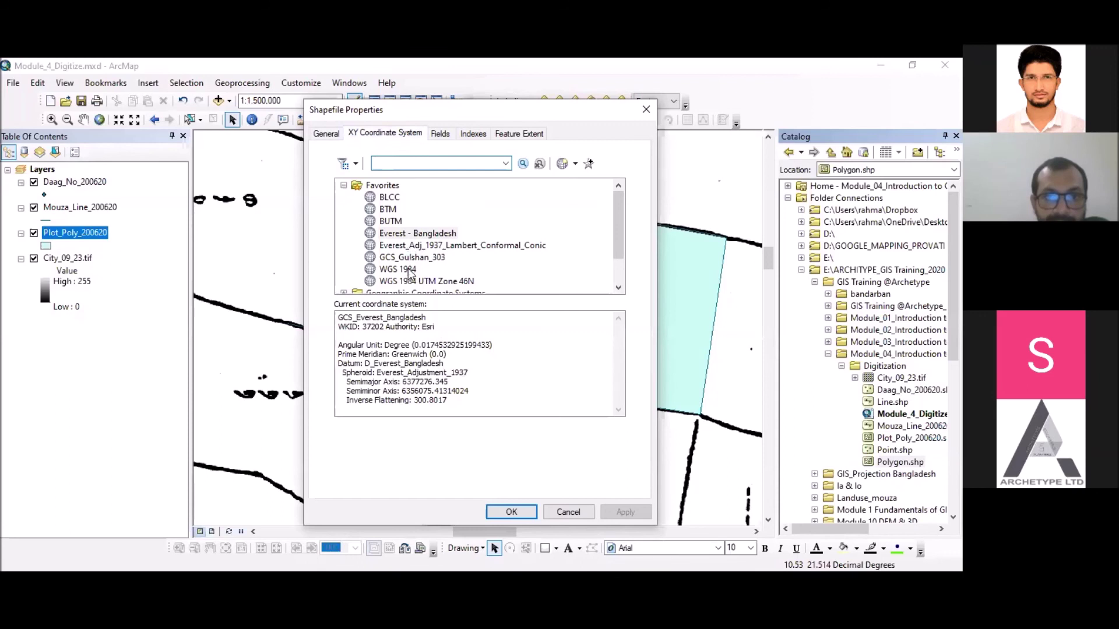
left_click(398, 269)
left_click(511, 512)
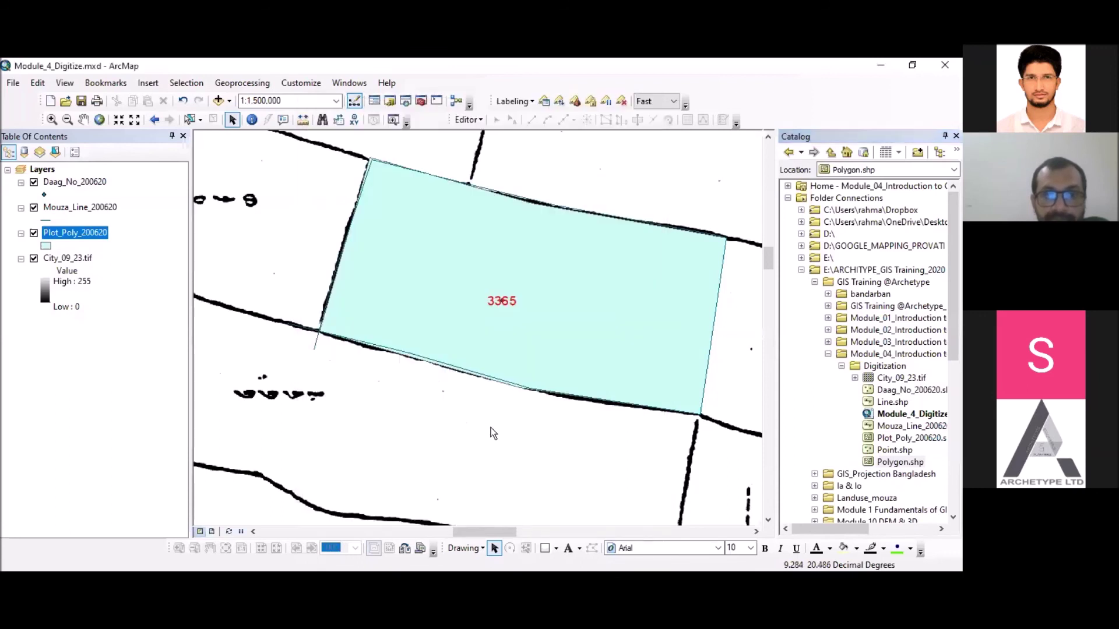
- Reopen the Plot_Poly_200620 attribute table and retry the Area property in Calculate Geometry for the Area field
right_click(92, 238)
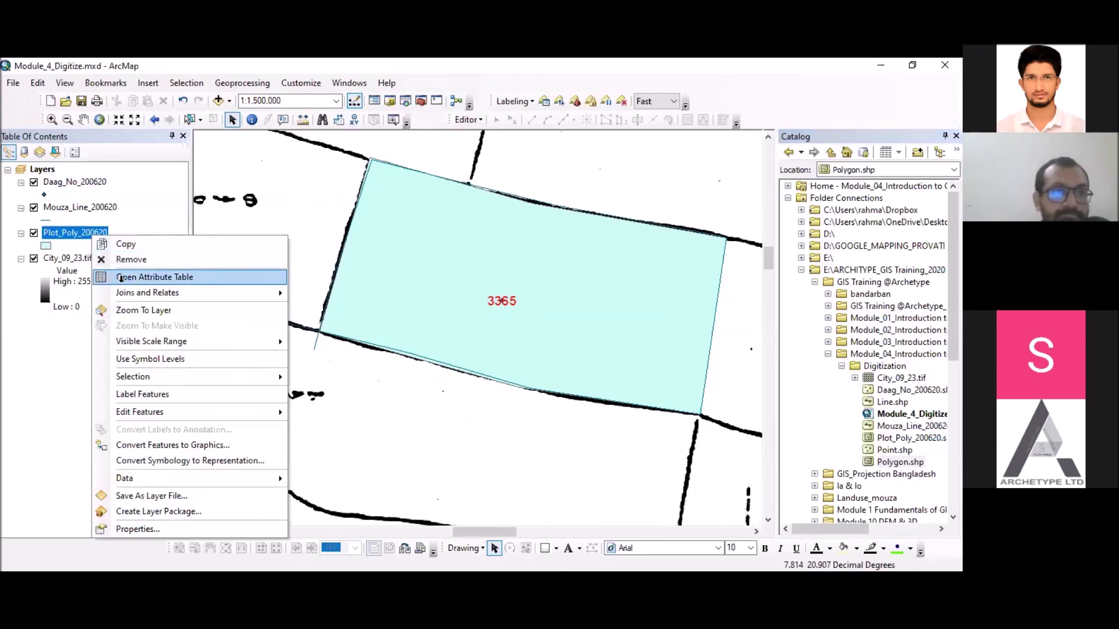
left_click(120, 278)
right_click(129, 101)
left_click(196, 211)
left_click(449, 337)
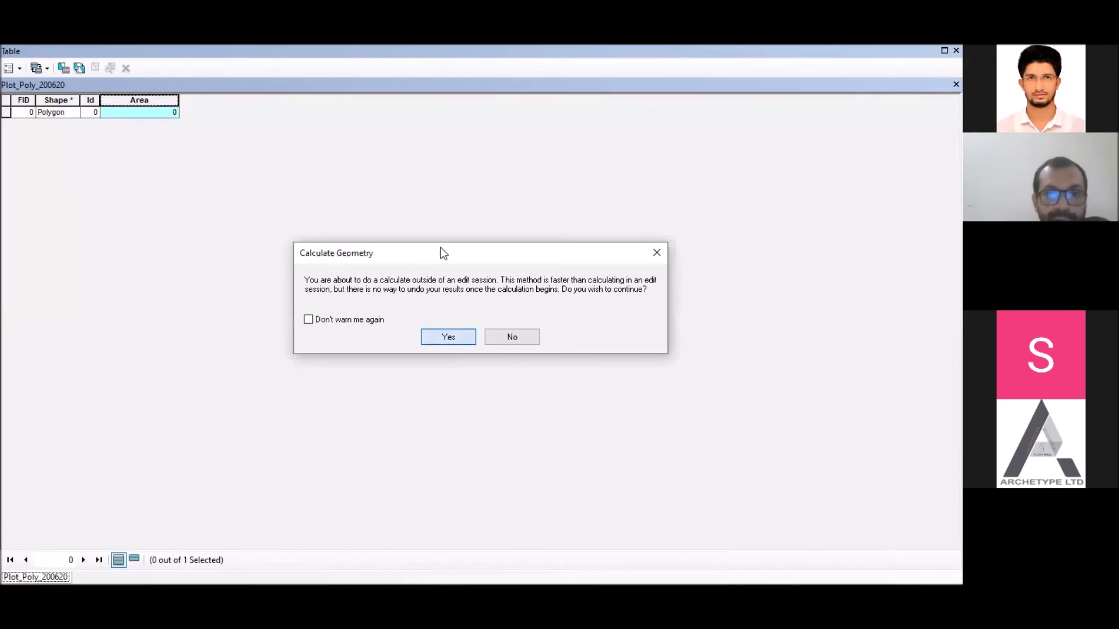
left_click(443, 228)
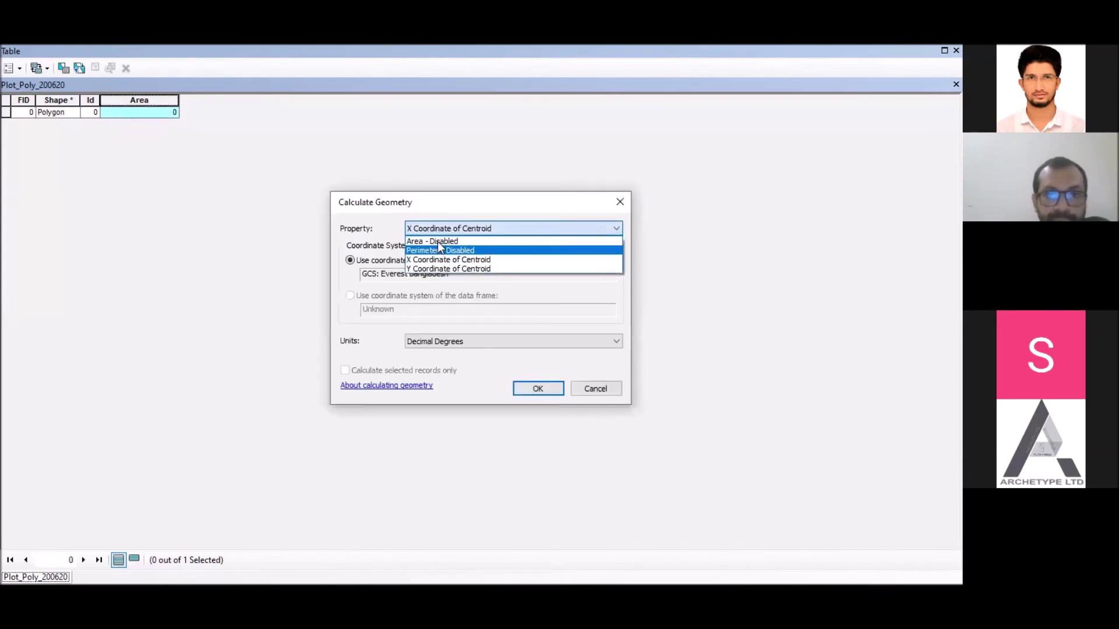
left_click(438, 241)
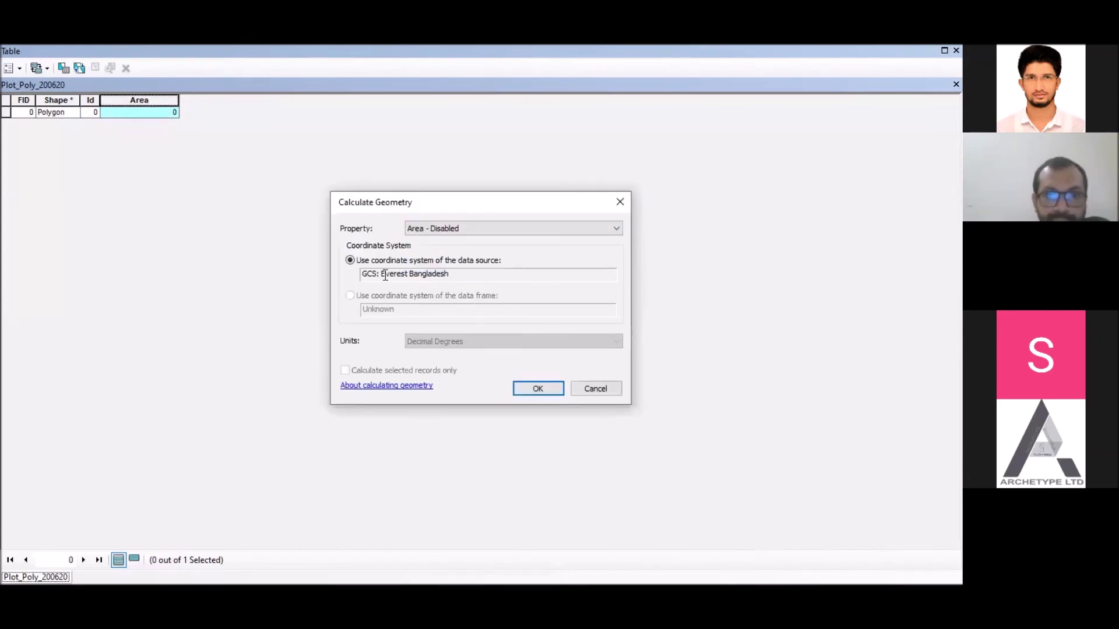
left_click(614, 229)
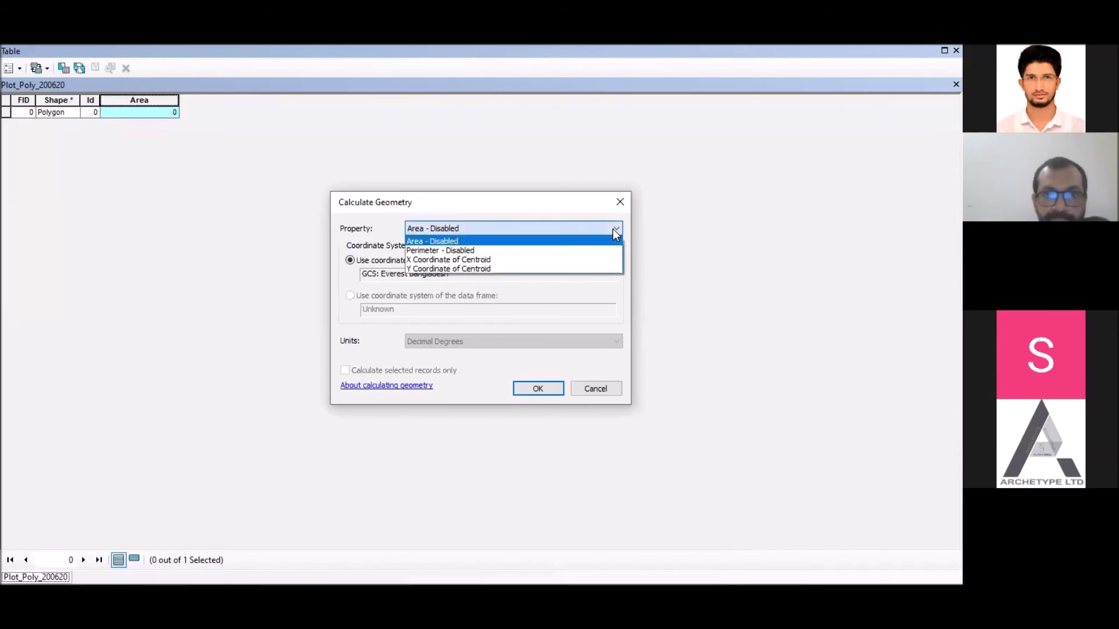
left_click(620, 204)
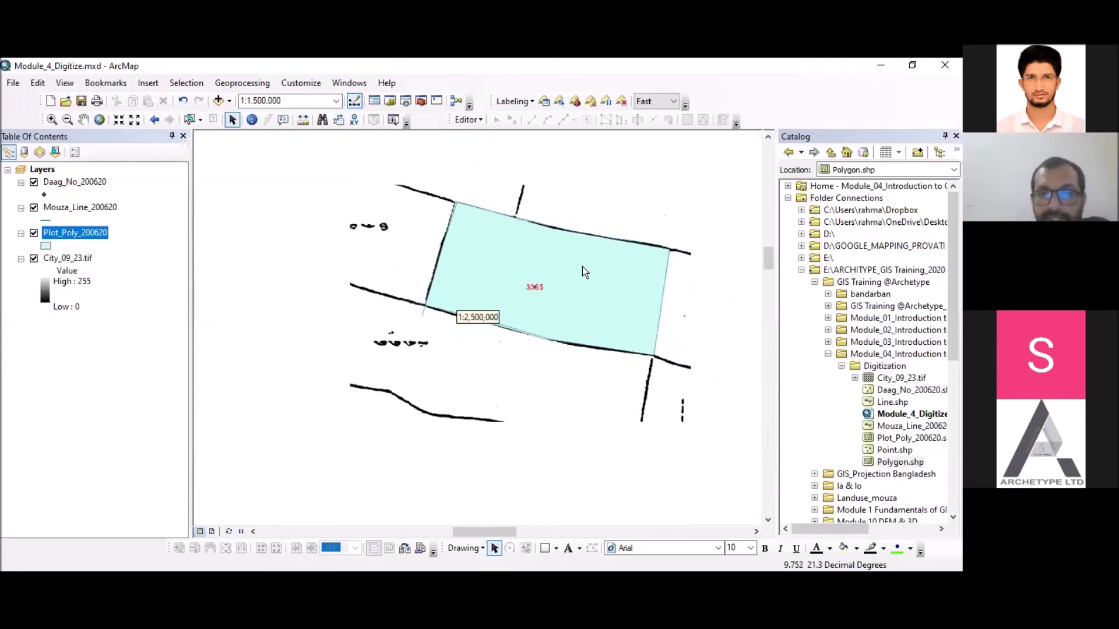
- Set the Measure tool to Planar, check its area units and area measuring option, and close it
scroll(577, 292, "down", 2)
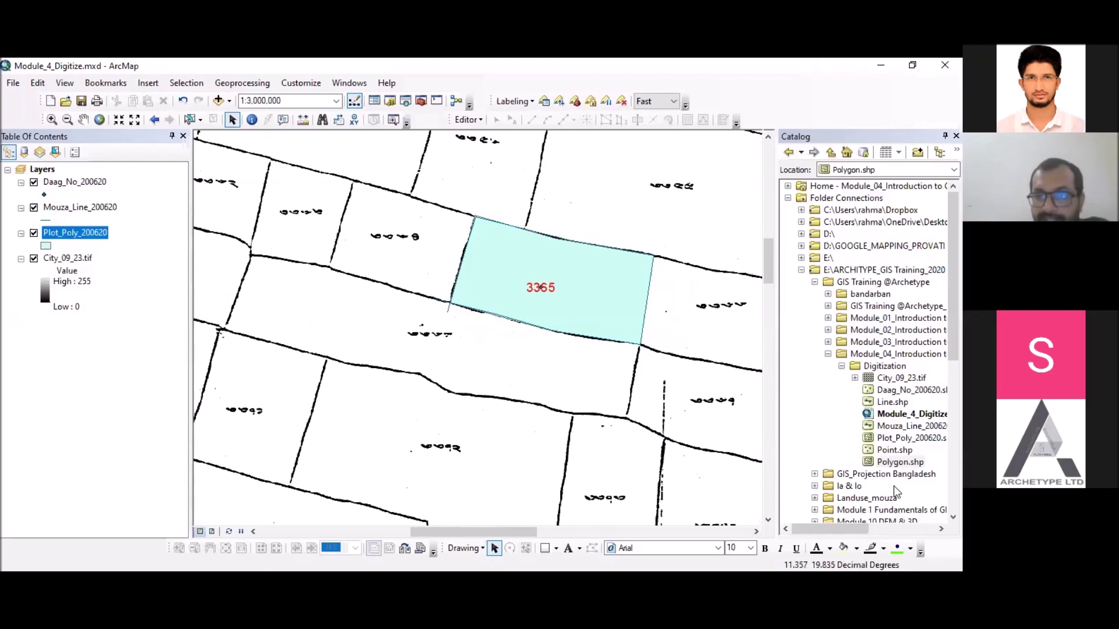
scroll(598, 248, "up", 2)
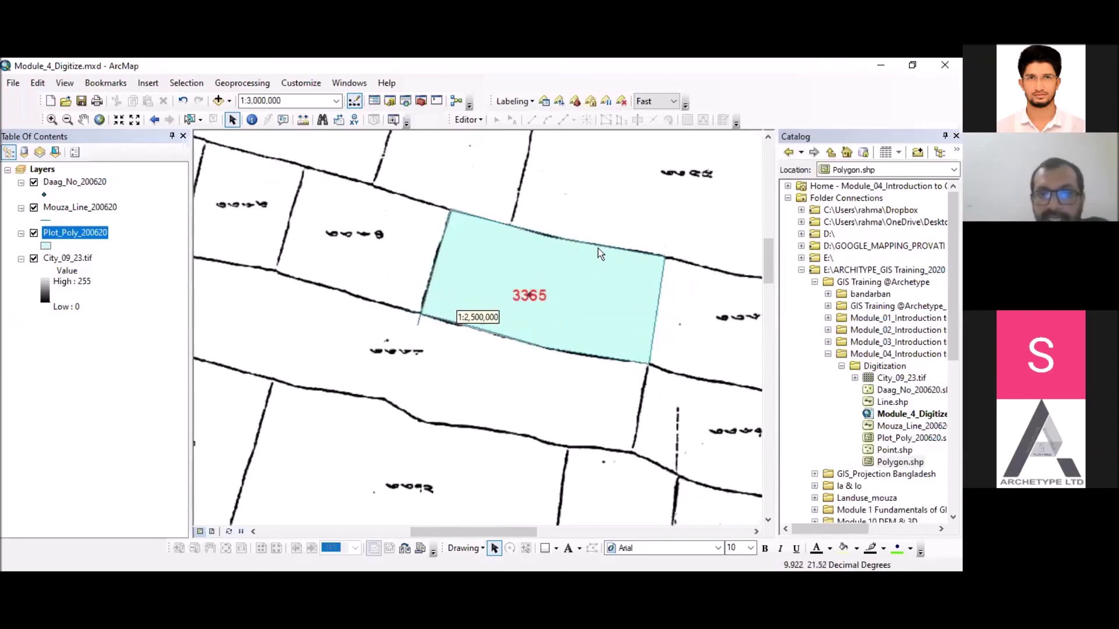
scroll(539, 297, "down", 2)
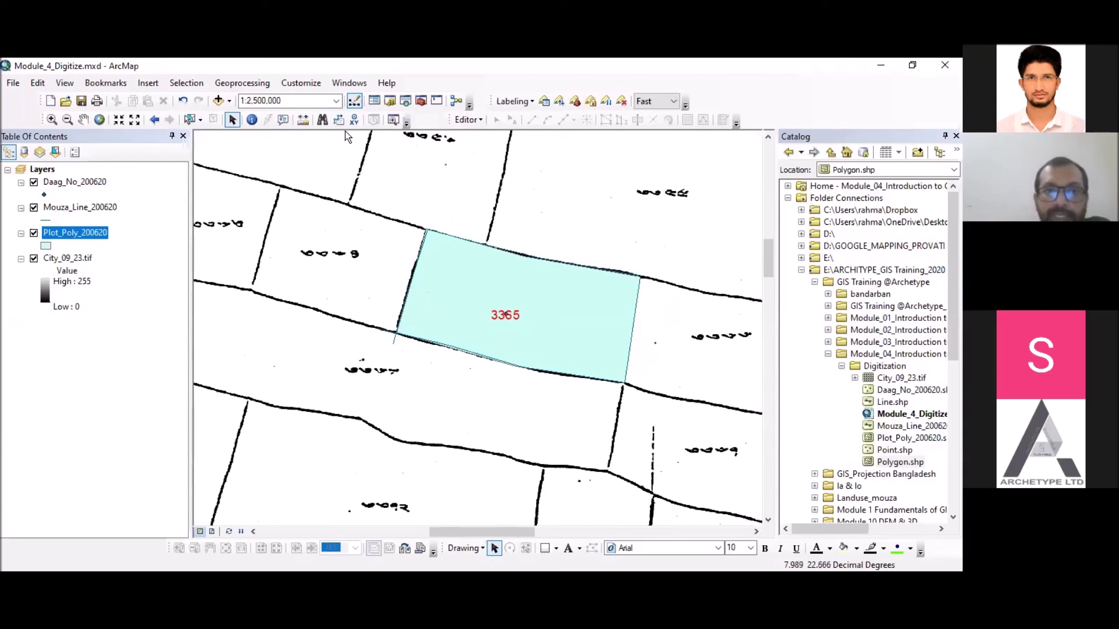
left_click(303, 120)
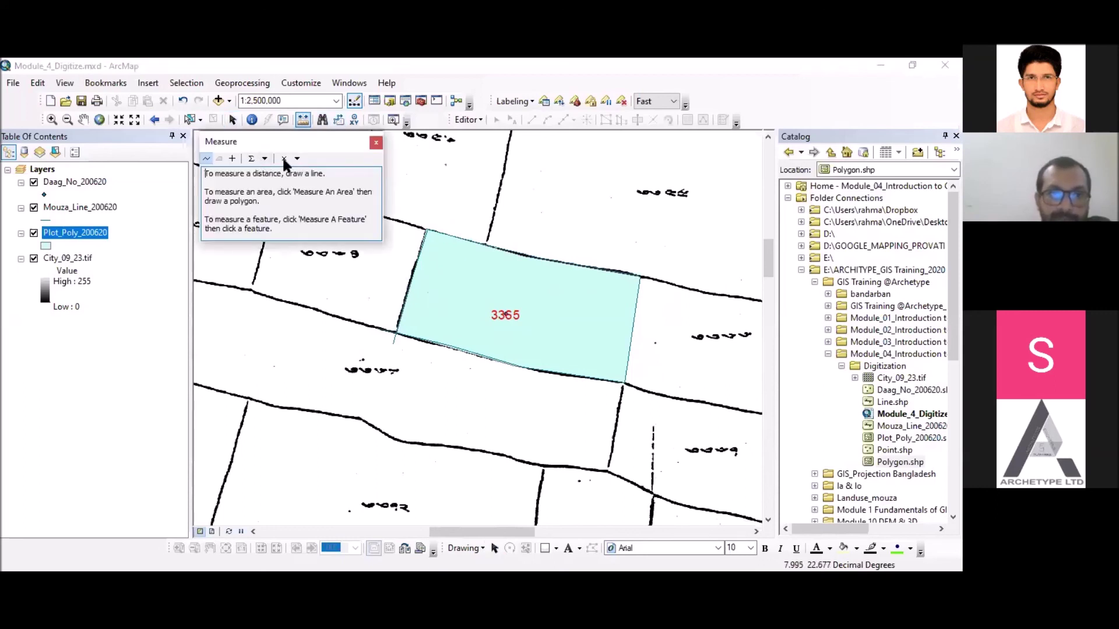
left_click(296, 159)
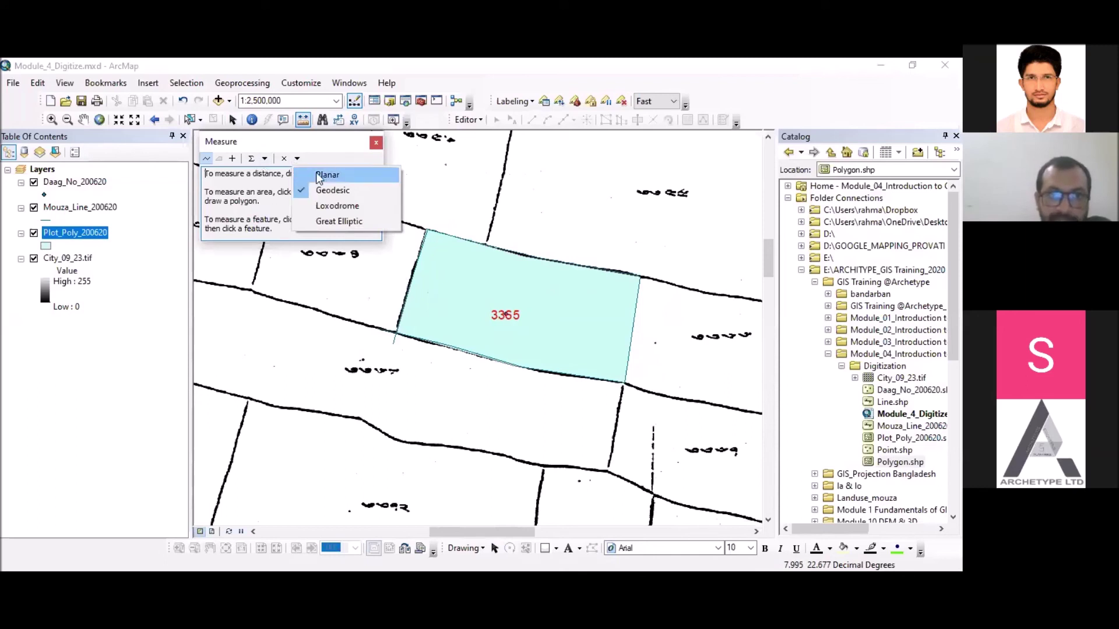
left_click(316, 174)
left_click(265, 159)
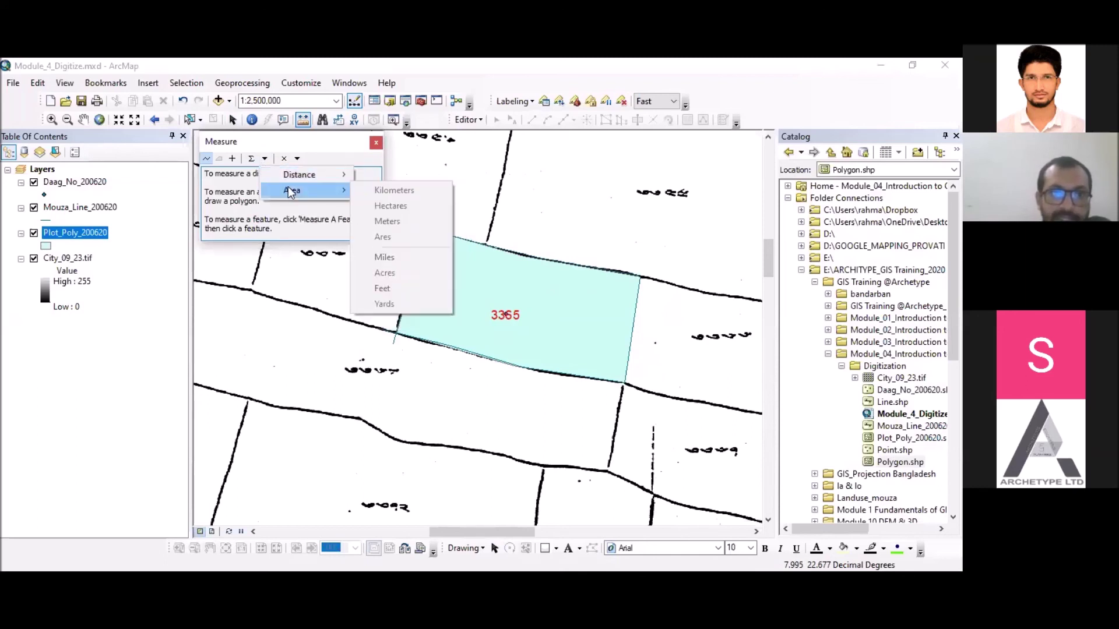
left_click(215, 164)
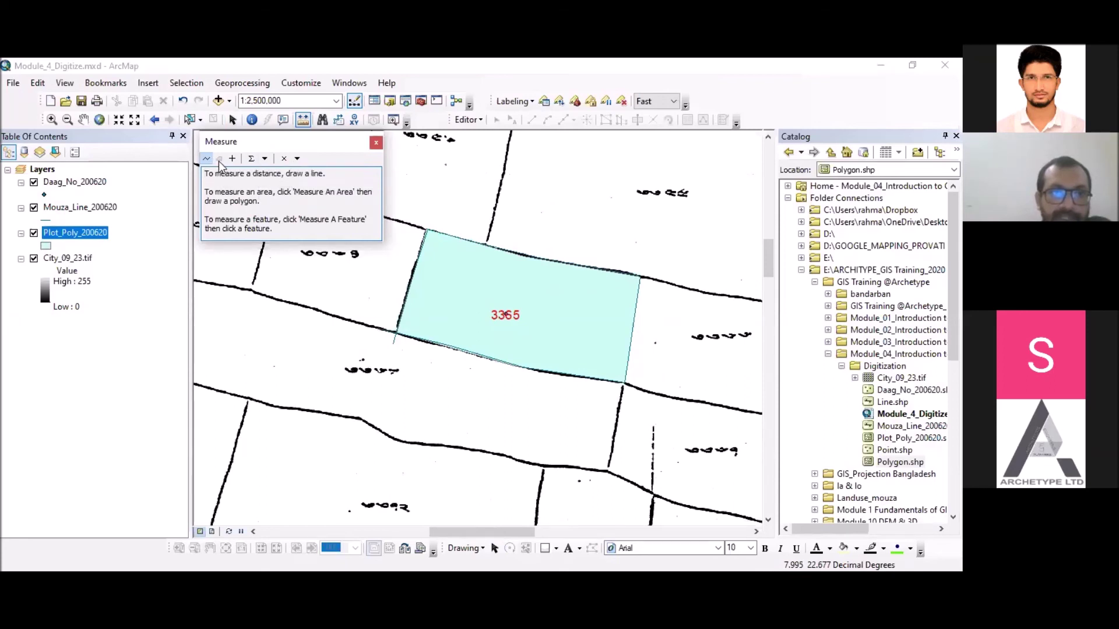
left_click(375, 143)
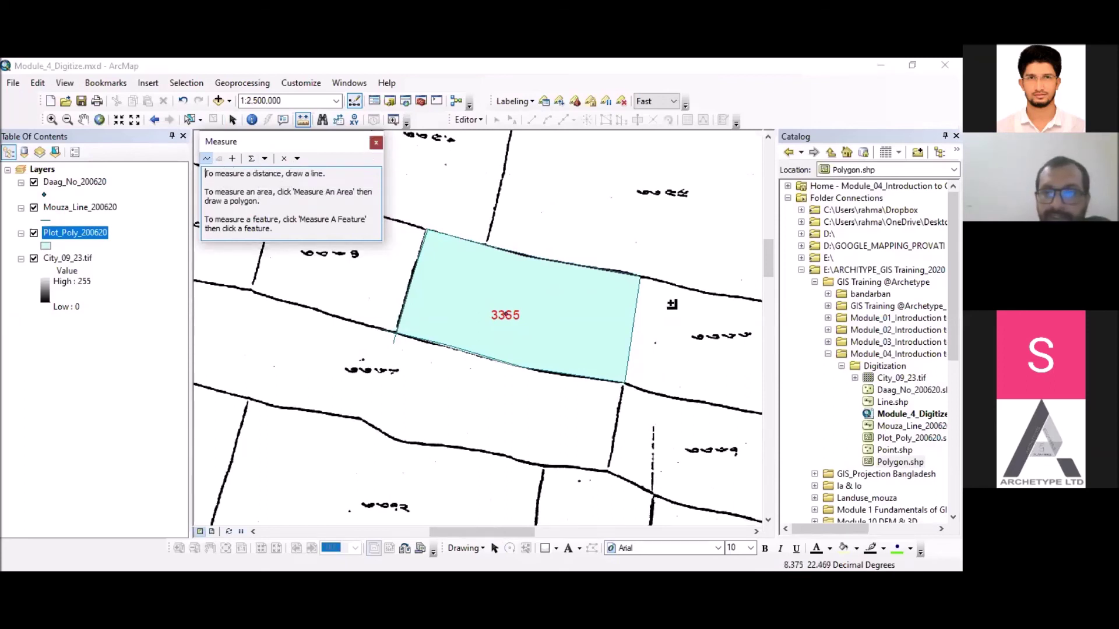
scroll(667, 307, "up", 1)
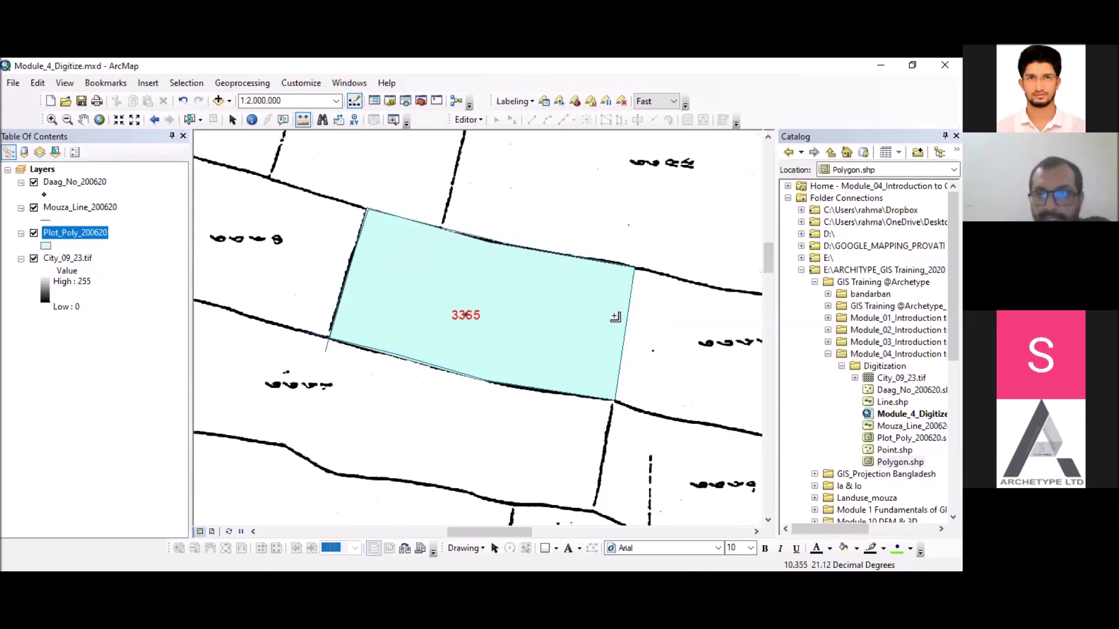
scroll(552, 313, "up", 1)
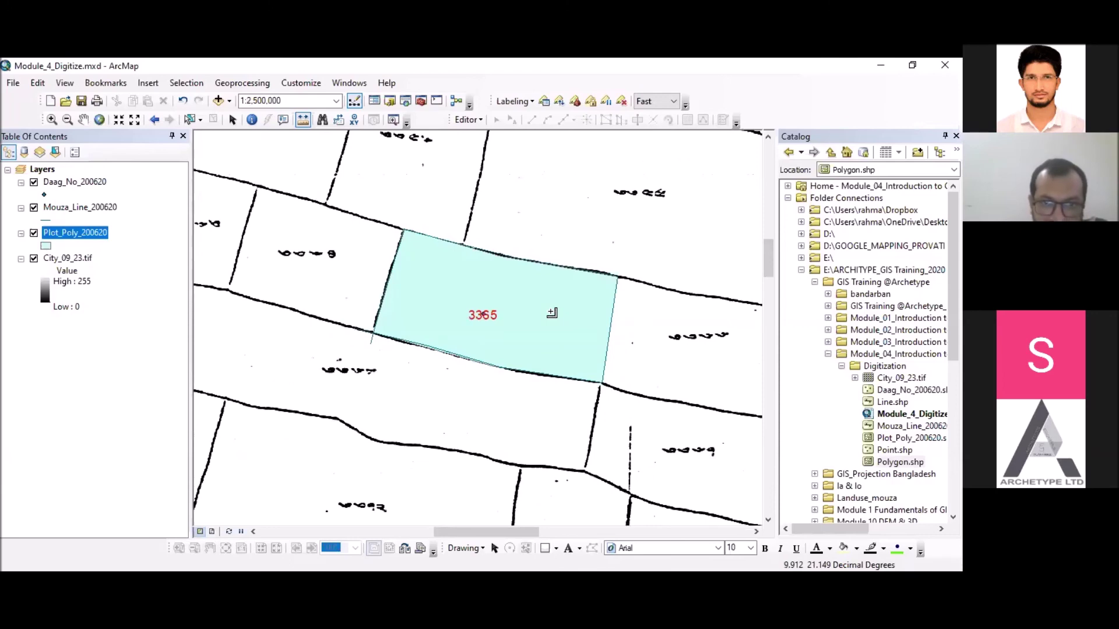
scroll(552, 313, "up", 2)
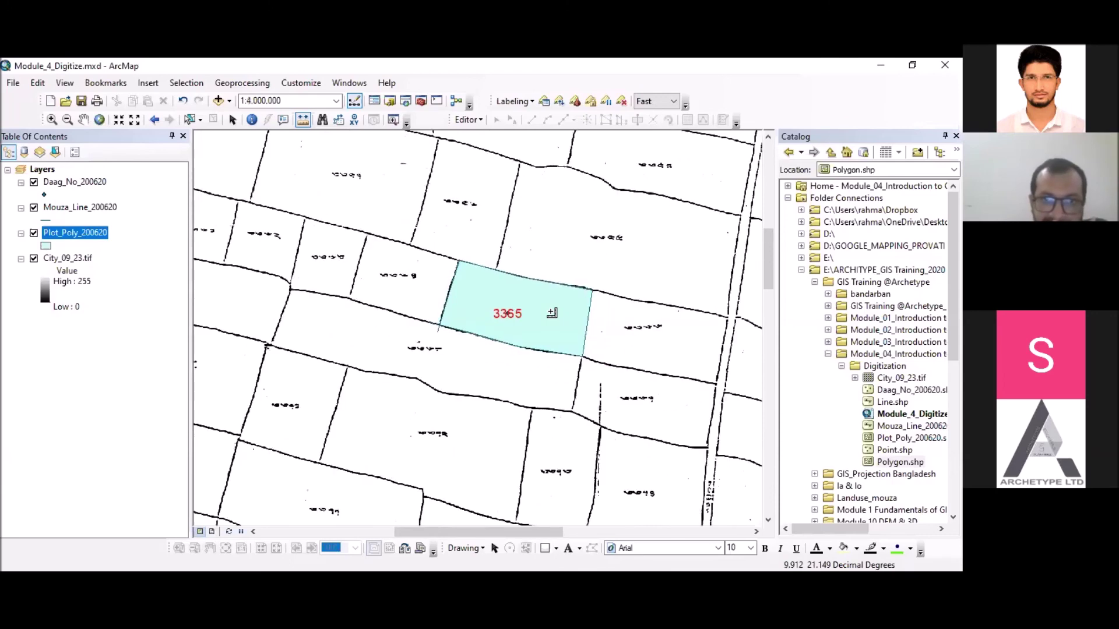
- Check the attribute table of the Mouza_Line_200620 layer and close it
scroll(552, 313, "up", 1)
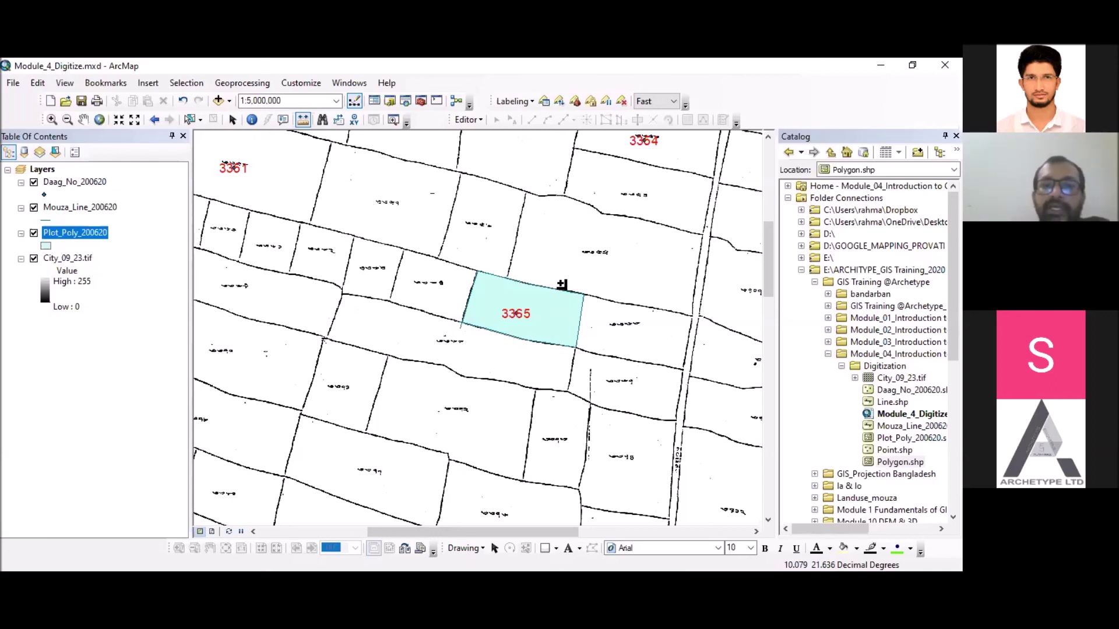
left_click_drag(561, 285, 642, 366)
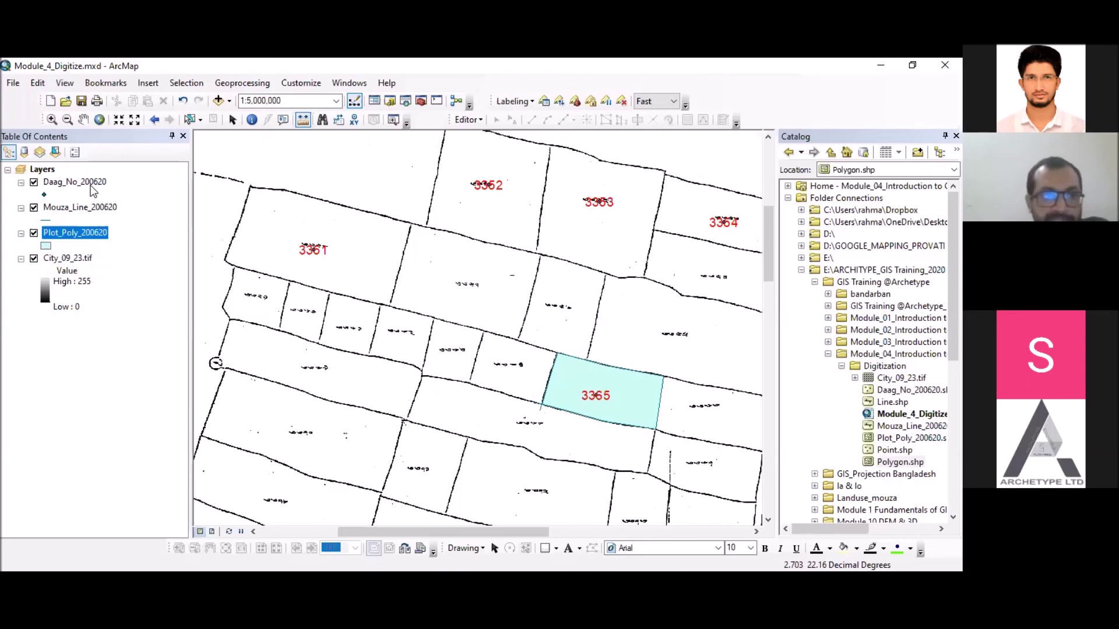
right_click(93, 208)
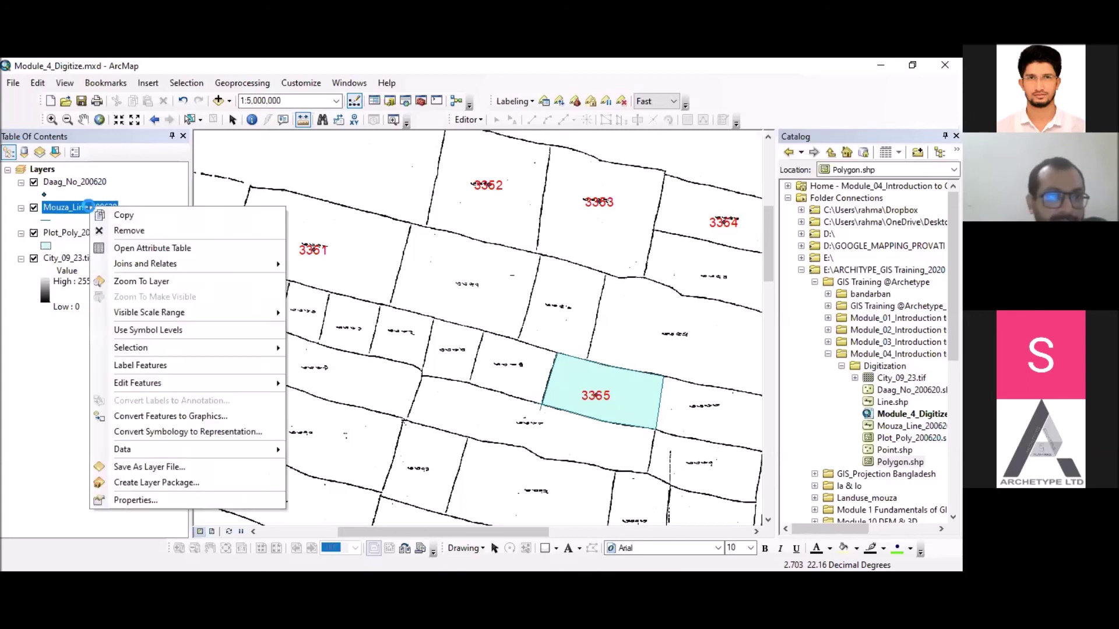
left_click(128, 249)
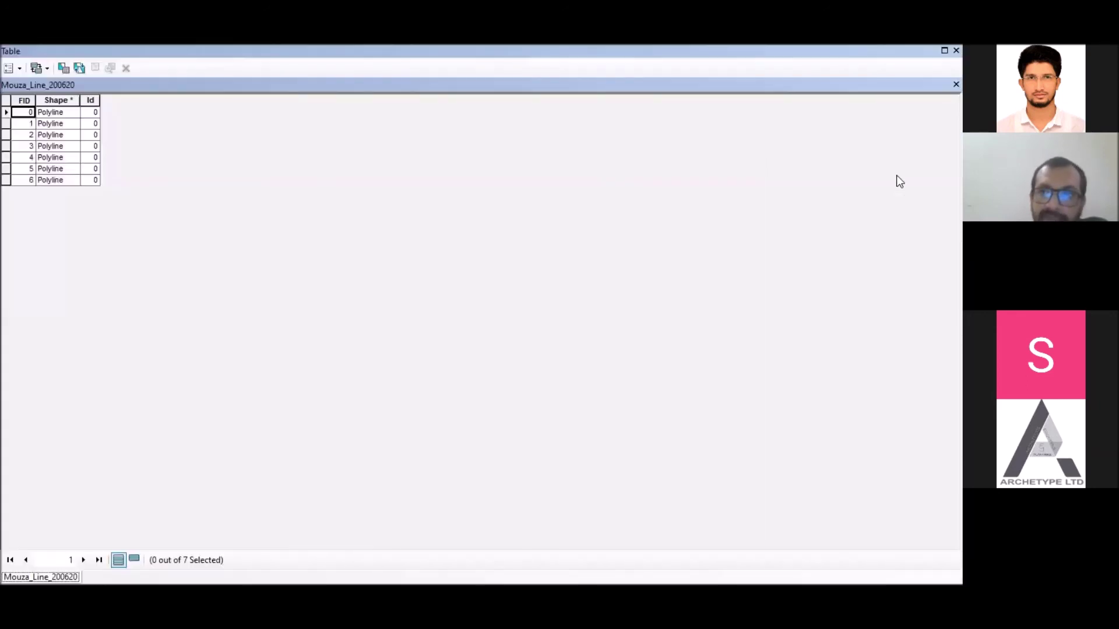
left_click(955, 84)
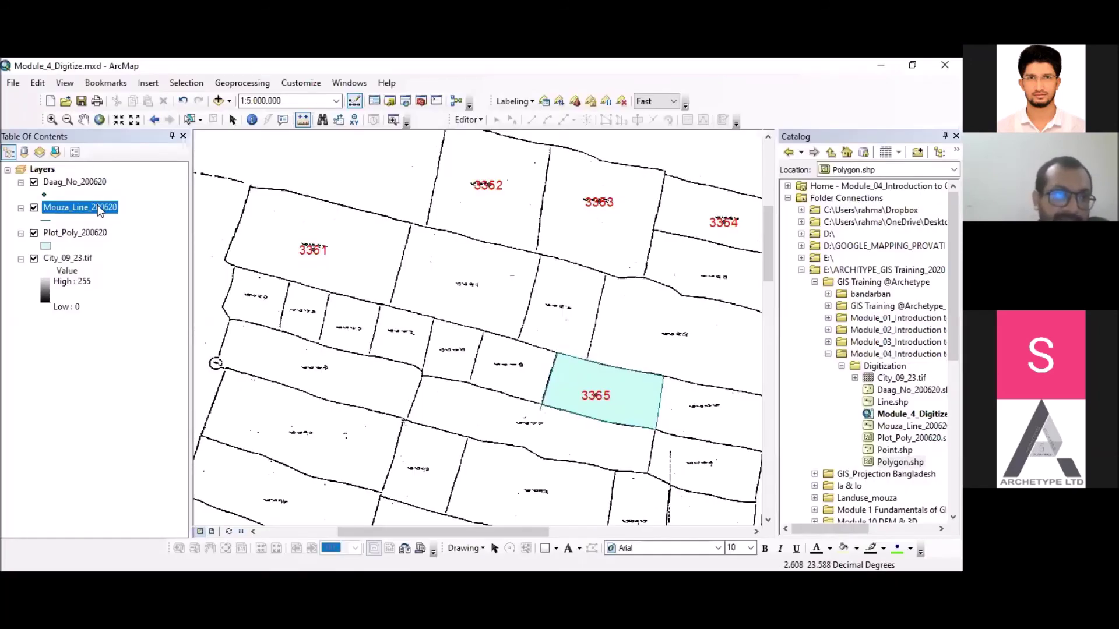
- Start a new field named Plot_identity in the Mouza_Line_200620 attribute table
right_click(97, 206)
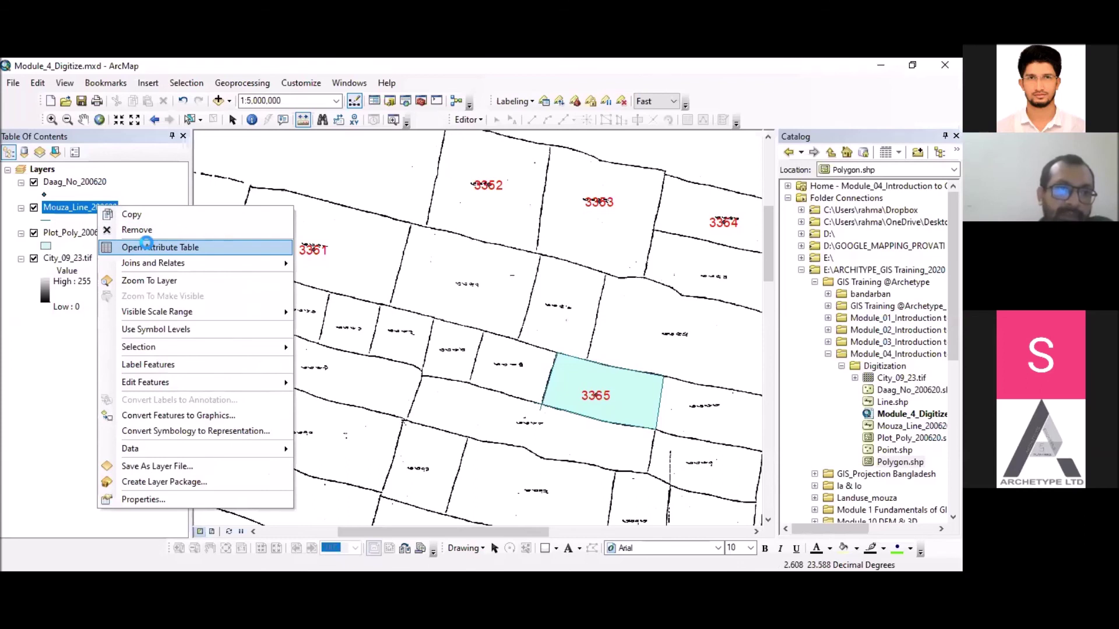
left_click(146, 245)
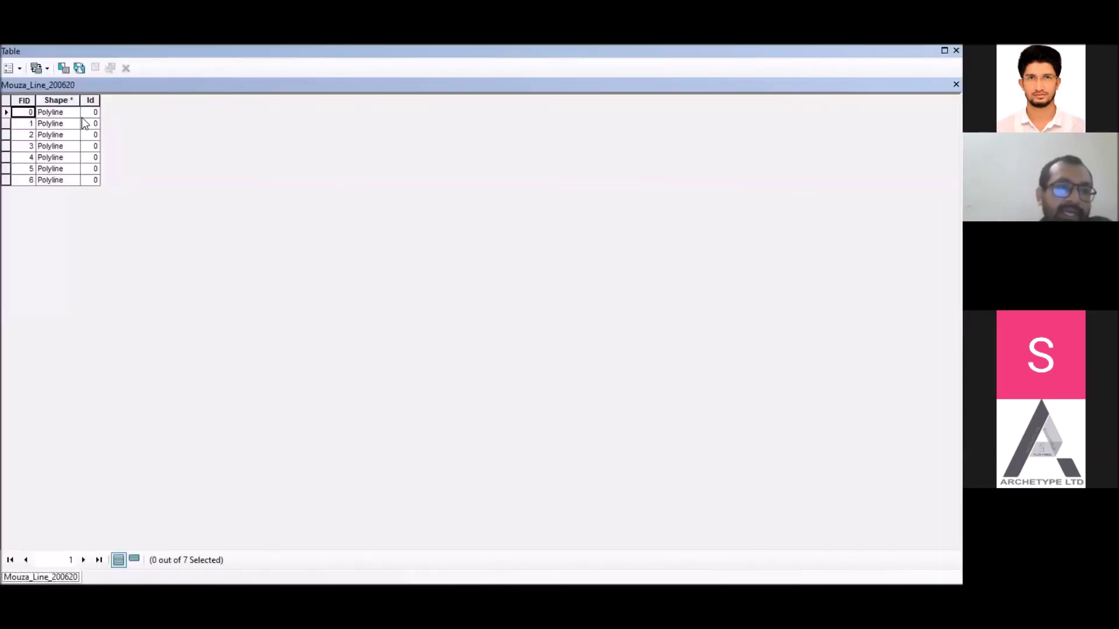
left_click(19, 71)
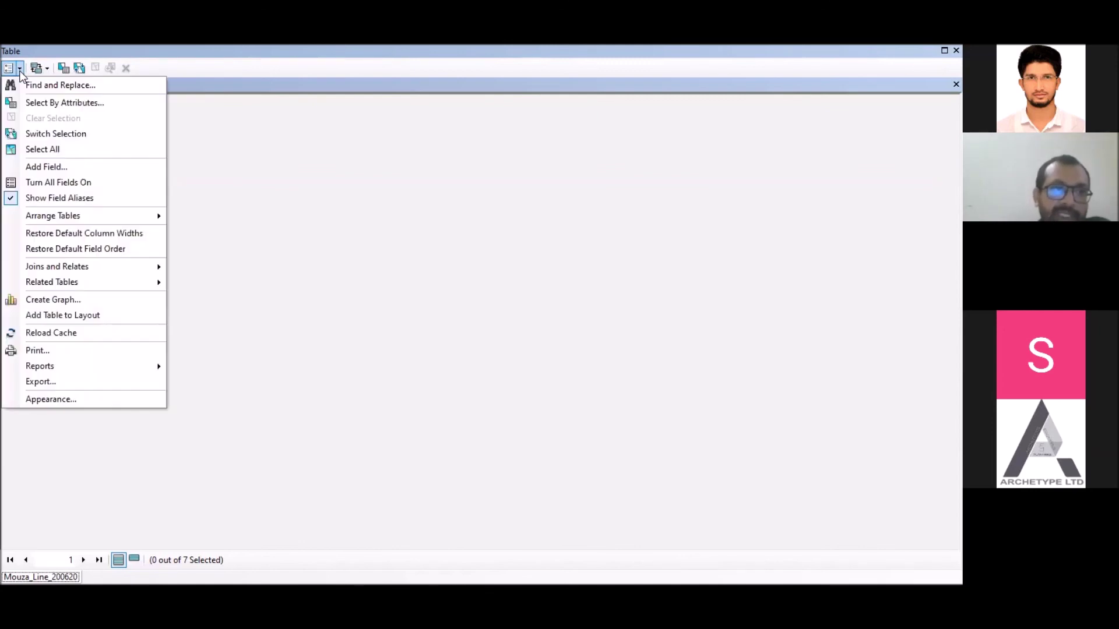
left_click(57, 169)
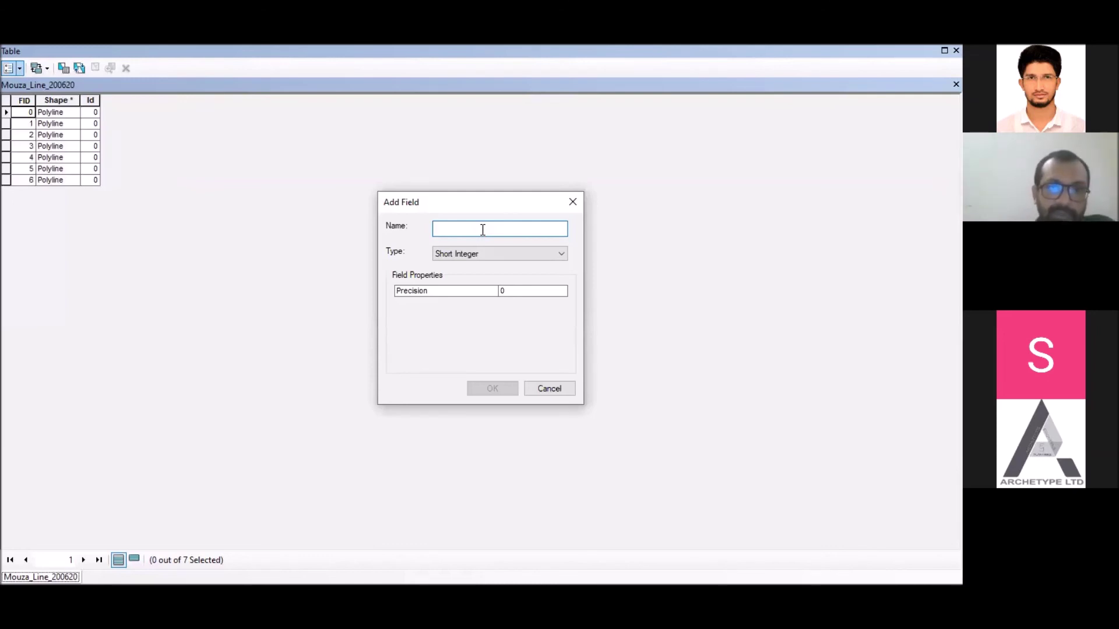
type("Plot")
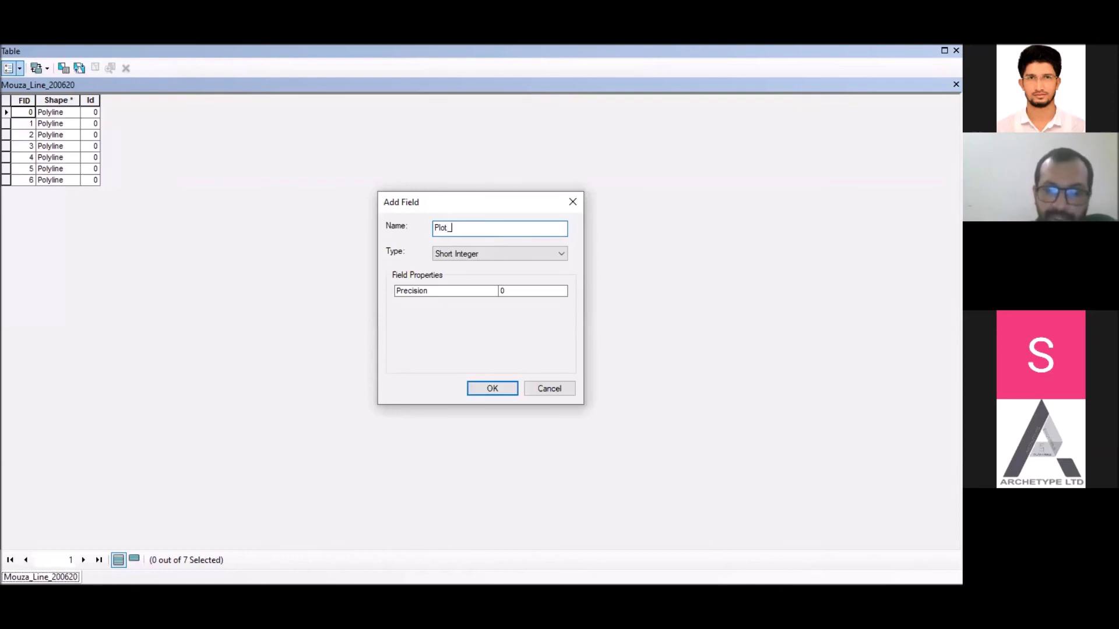
type("_identity")
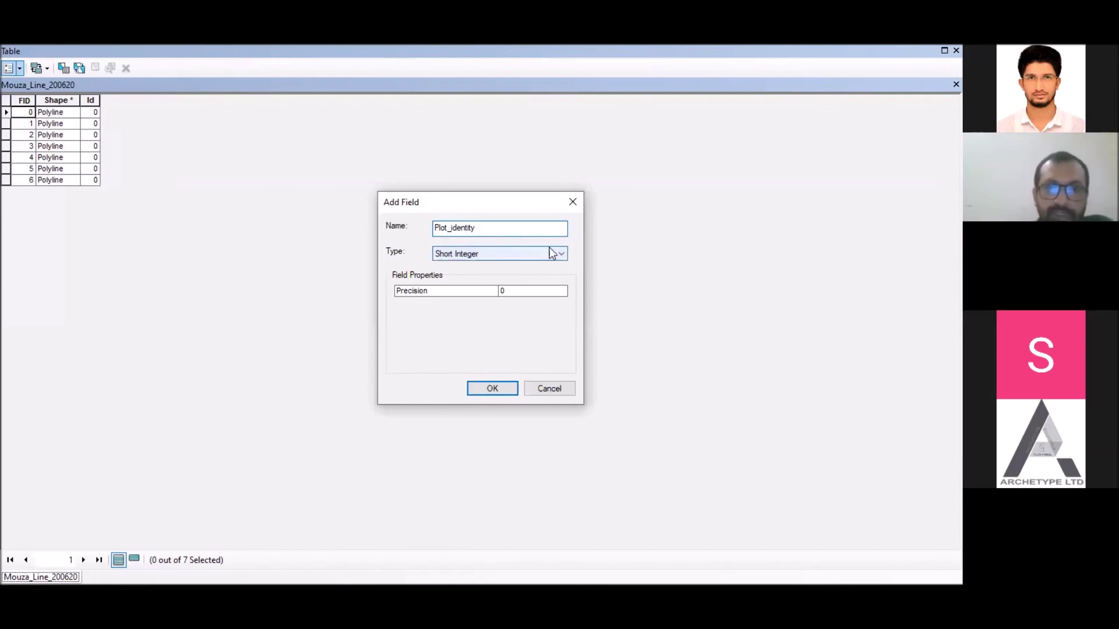
- Make the new field Text with length 100, add it under the shortened name Plot_ident, and close the table
left_click(562, 254)
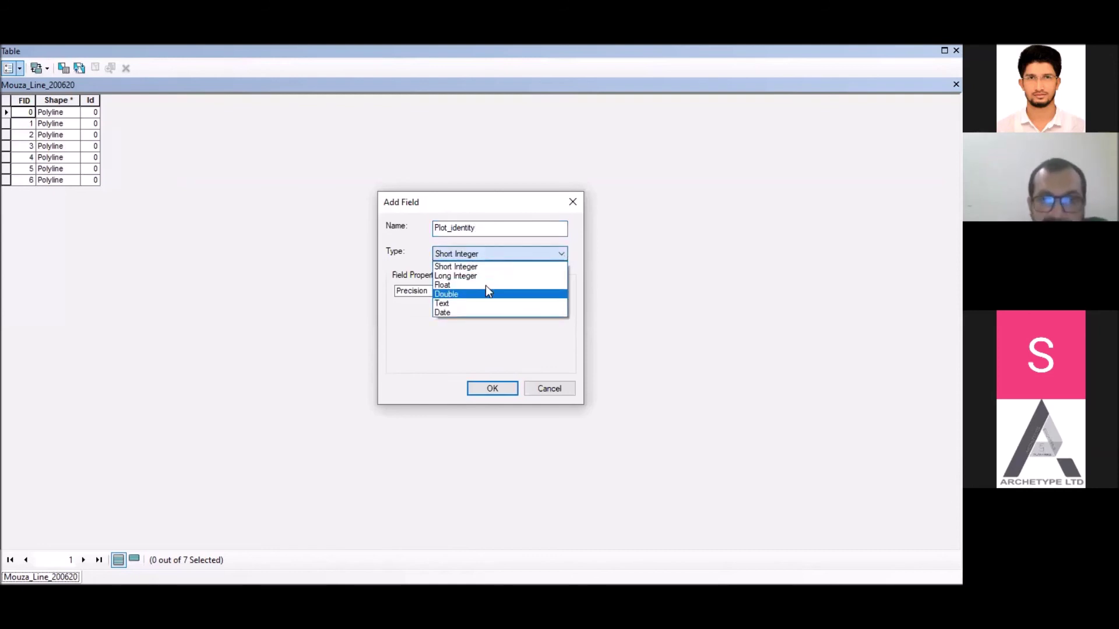
left_click(474, 303)
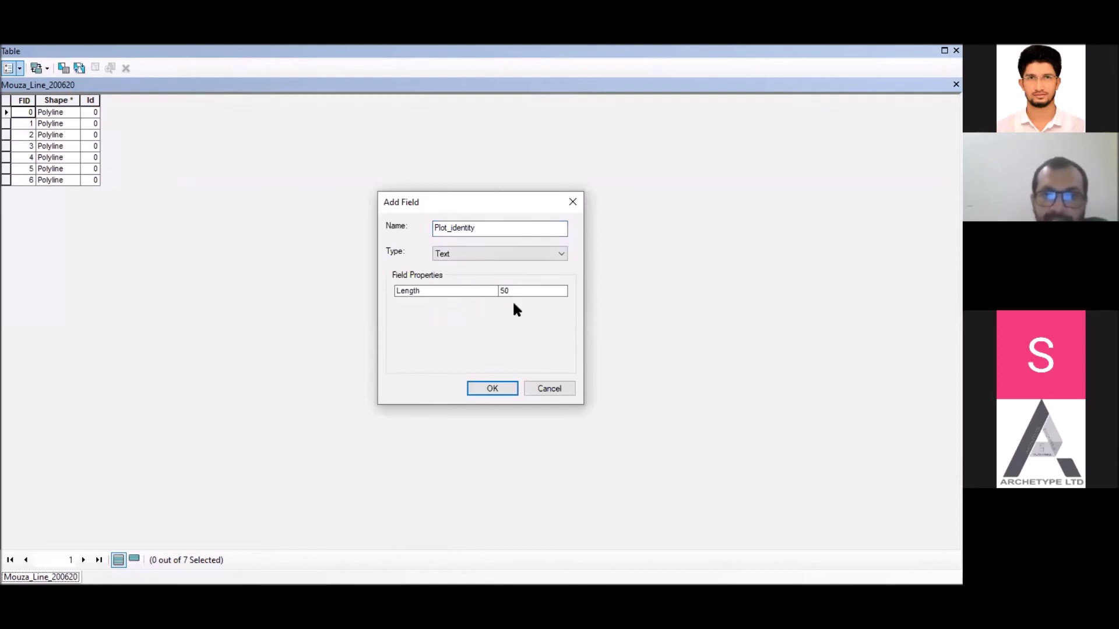
left_click(508, 295)
left_click(508, 291)
left_click(490, 291)
type("100")
left_click(493, 388)
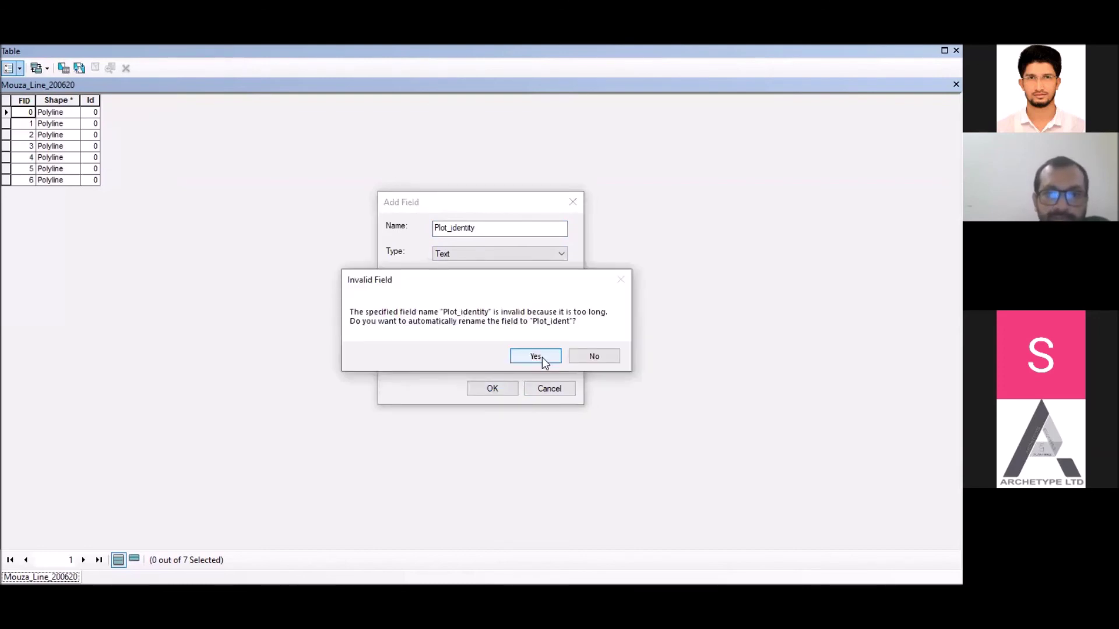
left_click(541, 358)
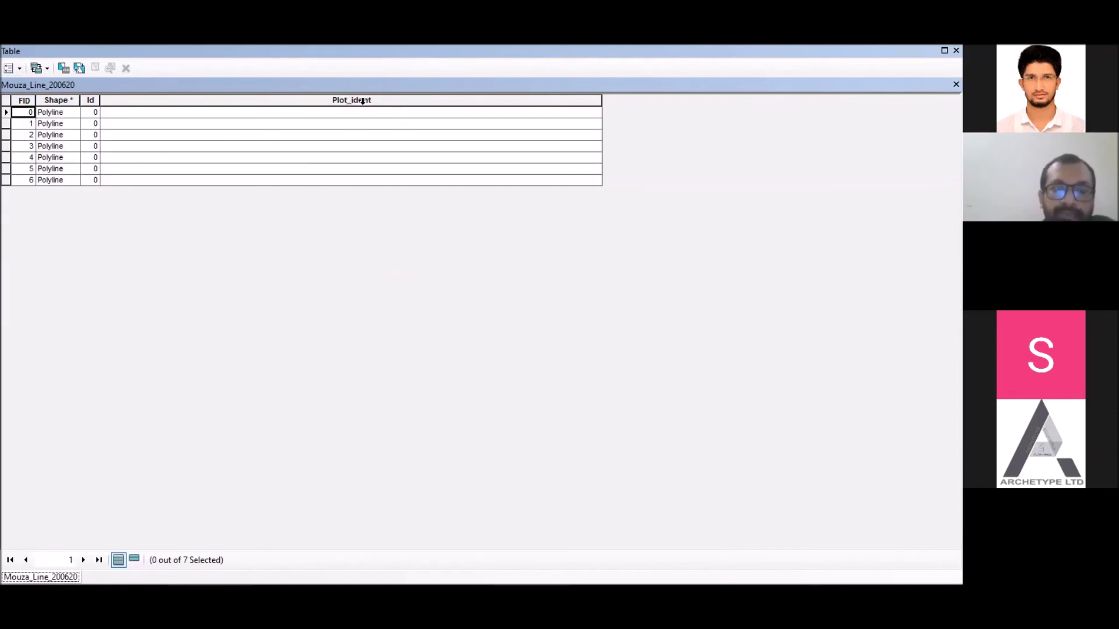
left_click(955, 85)
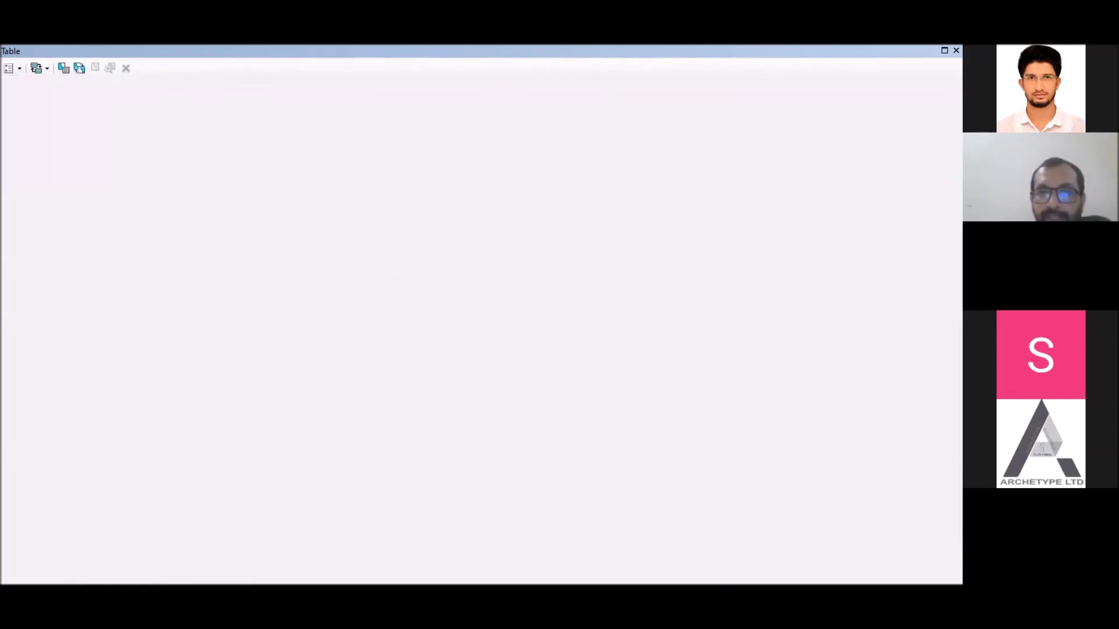
left_click(956, 50)
- Select the digitized Mouza_Line_200620 boundary lines along the lower western edge of the mouza map
scroll(329, 276, "down", 4)
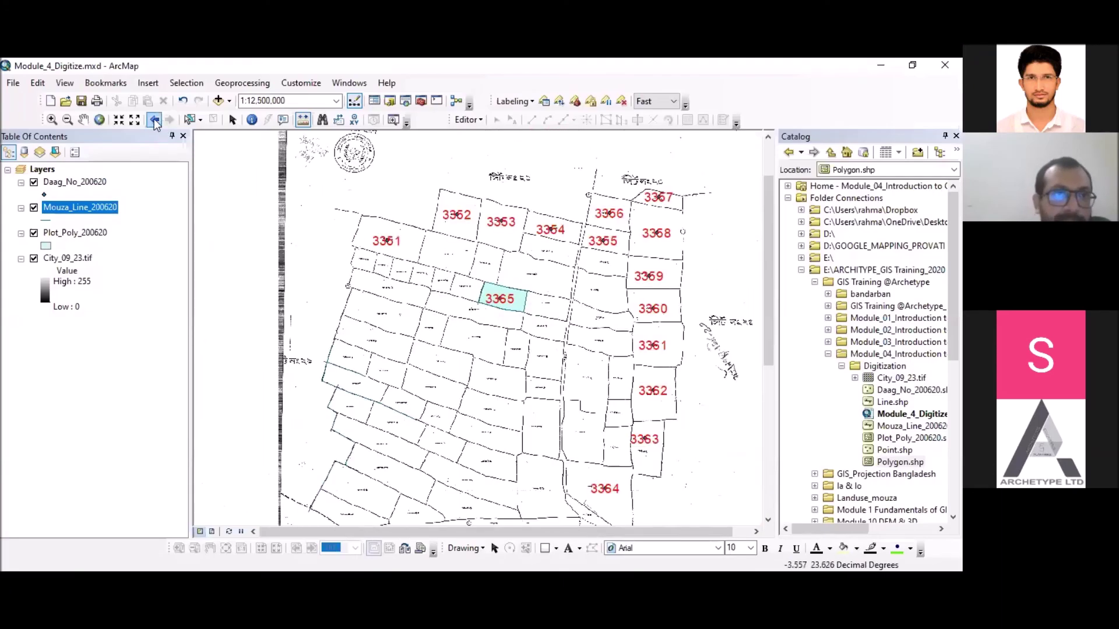
left_click(232, 119)
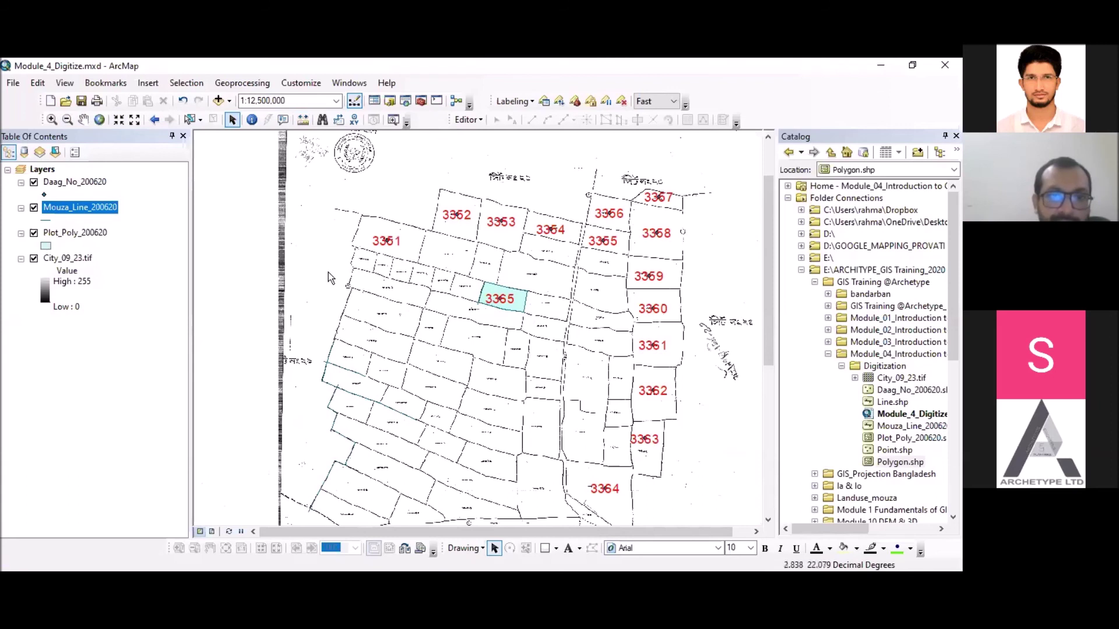
key("Down")
key("Down")
key("Down")
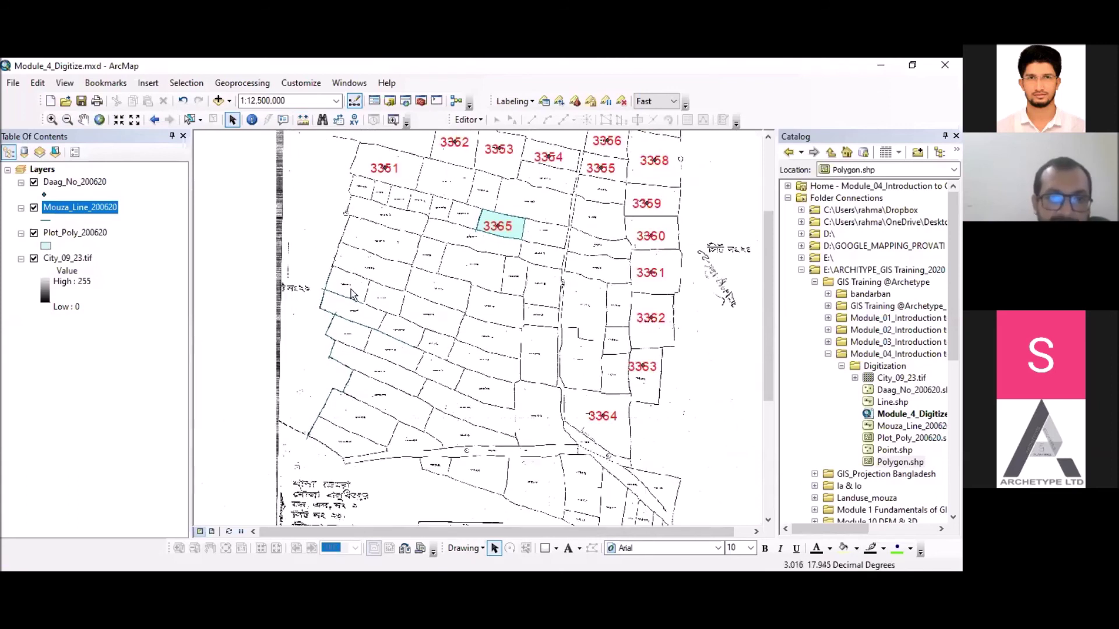
left_click(190, 119)
left_click_drag(270, 248, 400, 461)
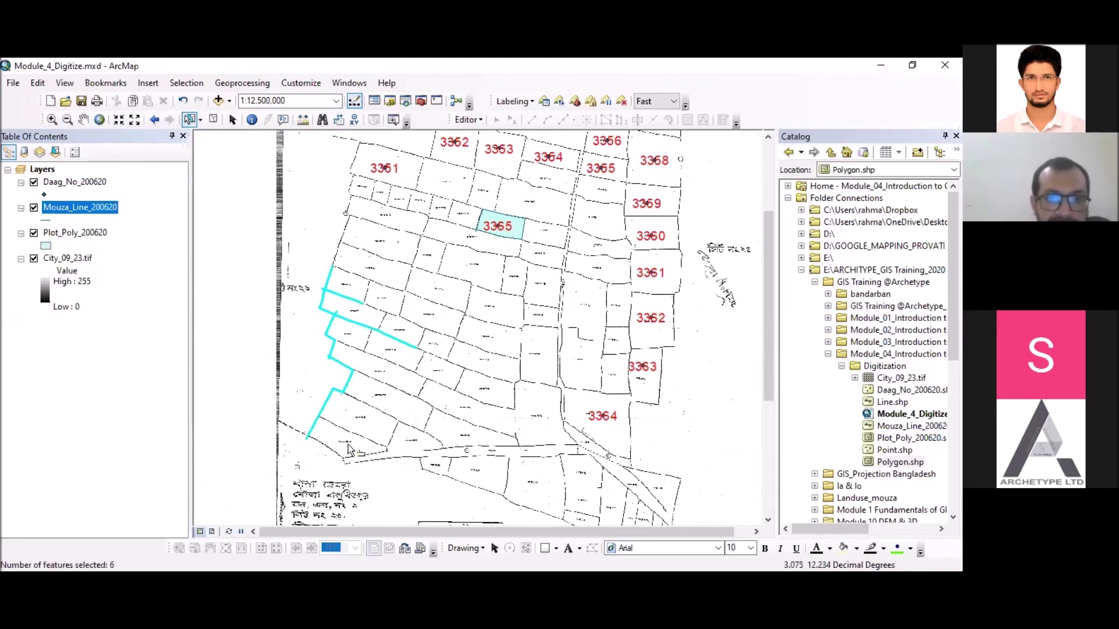
- Calculate the Plot_ident field of the selected lines as "Plot_boundary" with the Field Calculator
right_click(76, 205)
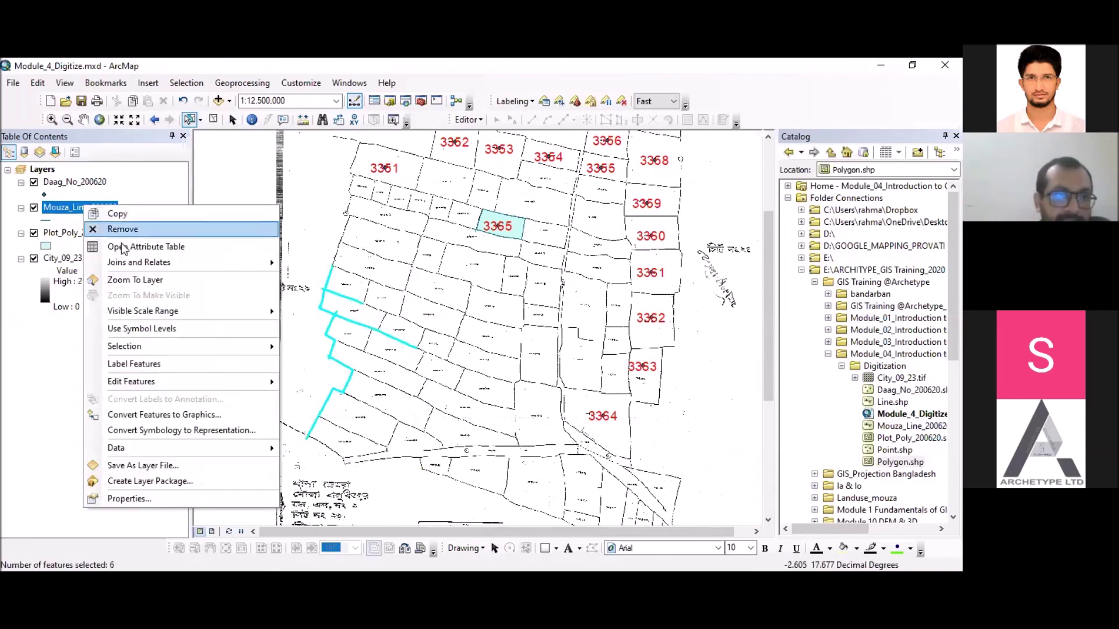
left_click(124, 247)
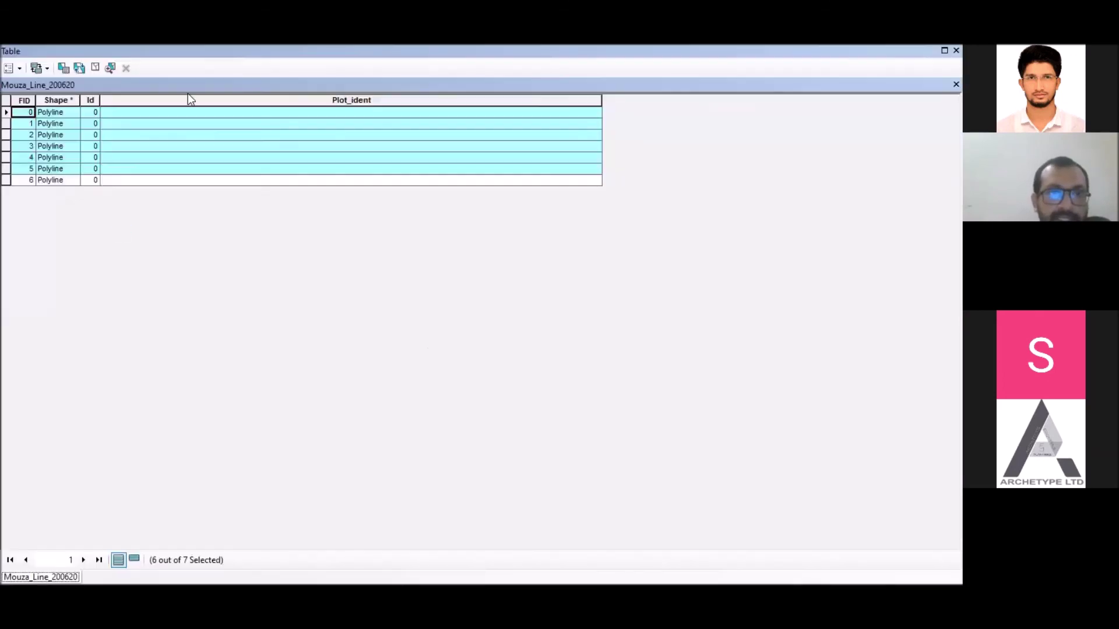
right_click(188, 98)
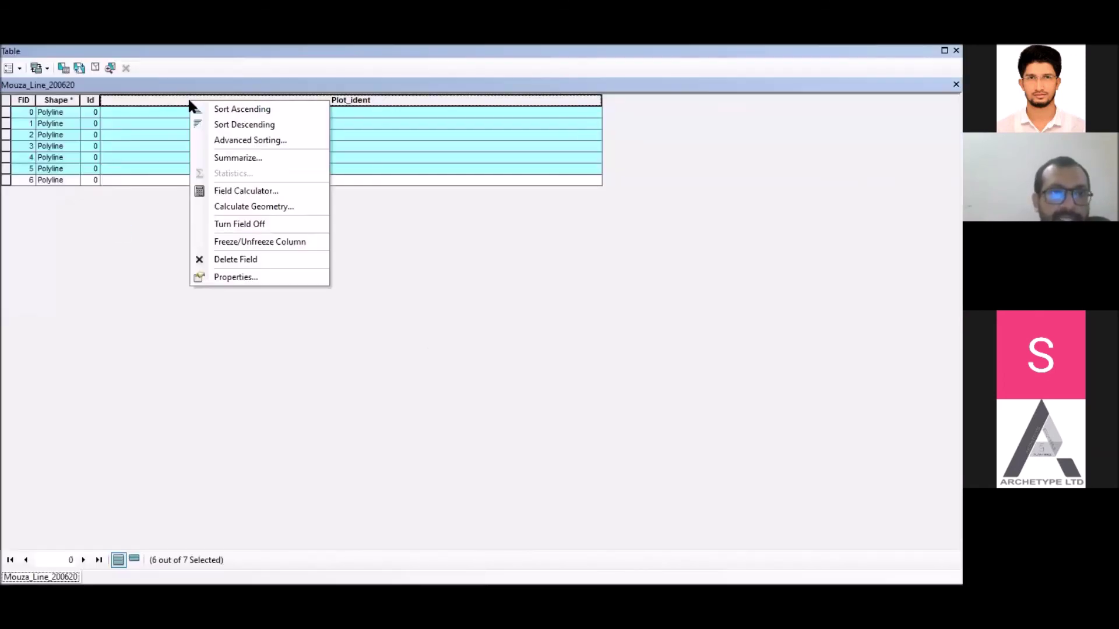
left_click(248, 193)
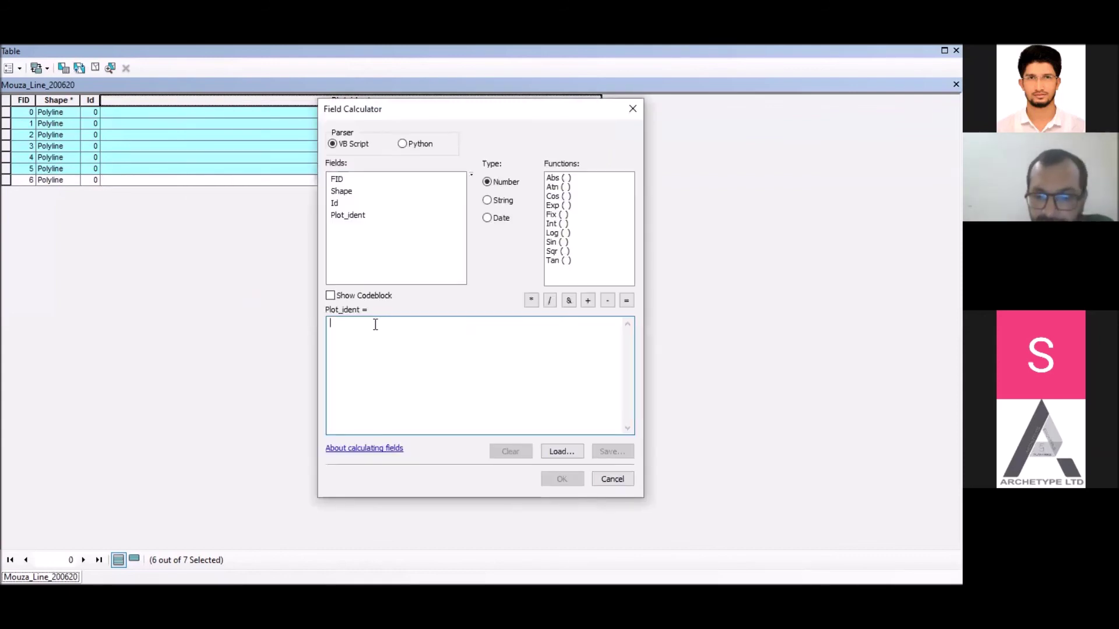
type("\"Pl")
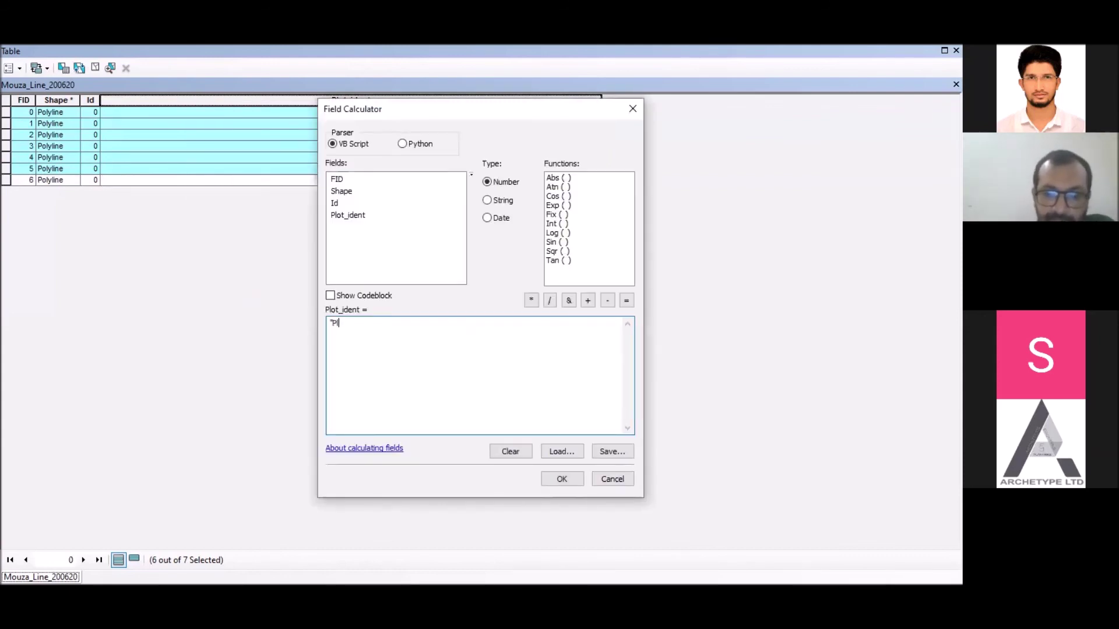
type("ot_boun")
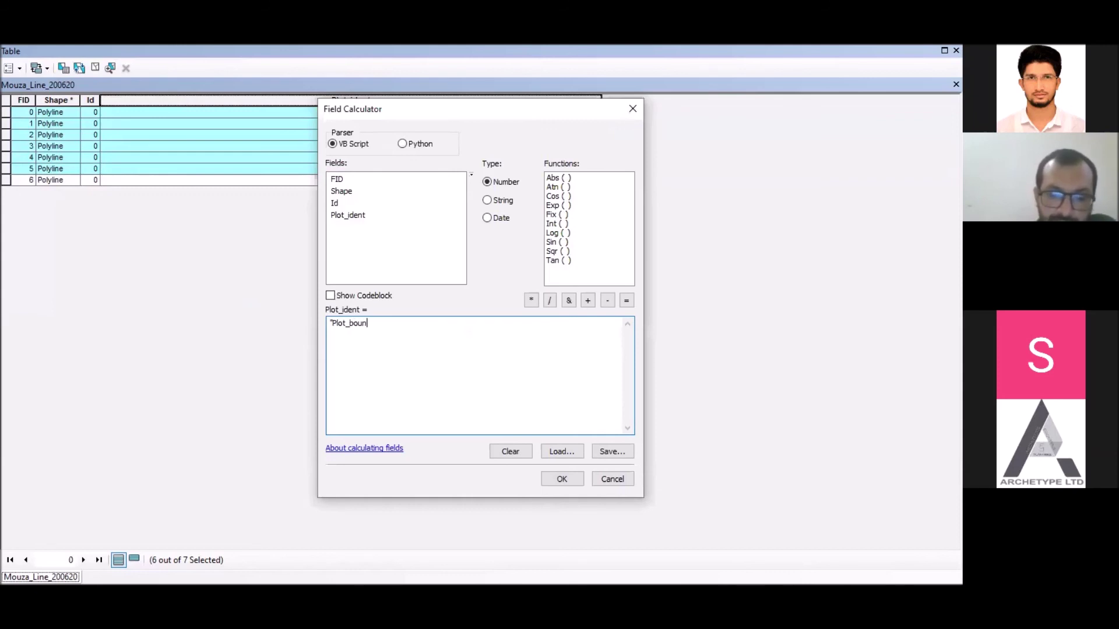
type("dary")
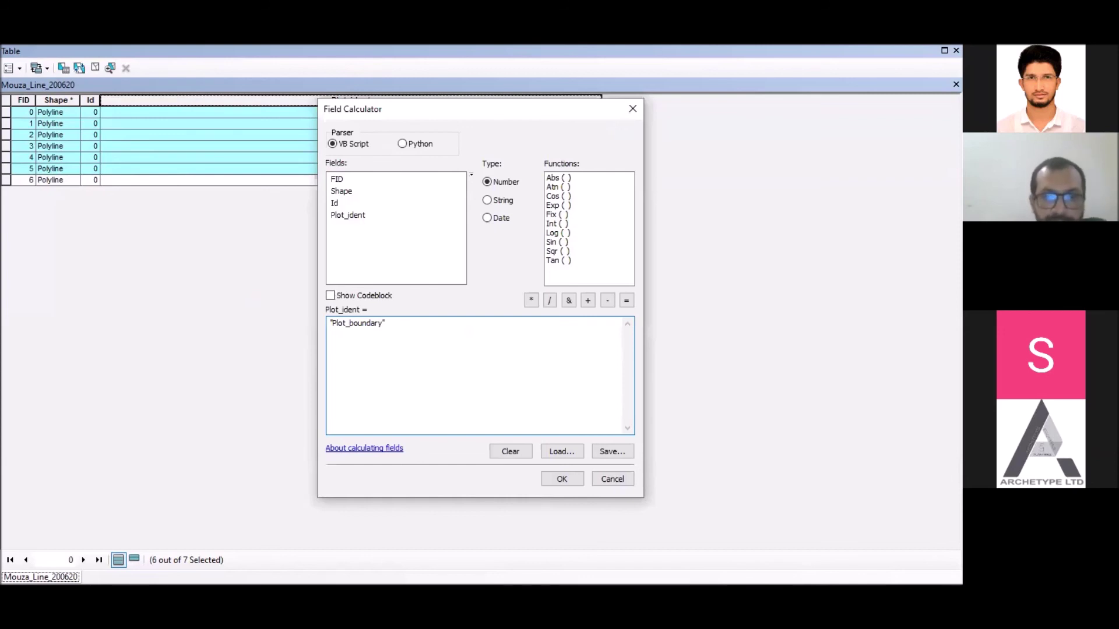
left_click(562, 479)
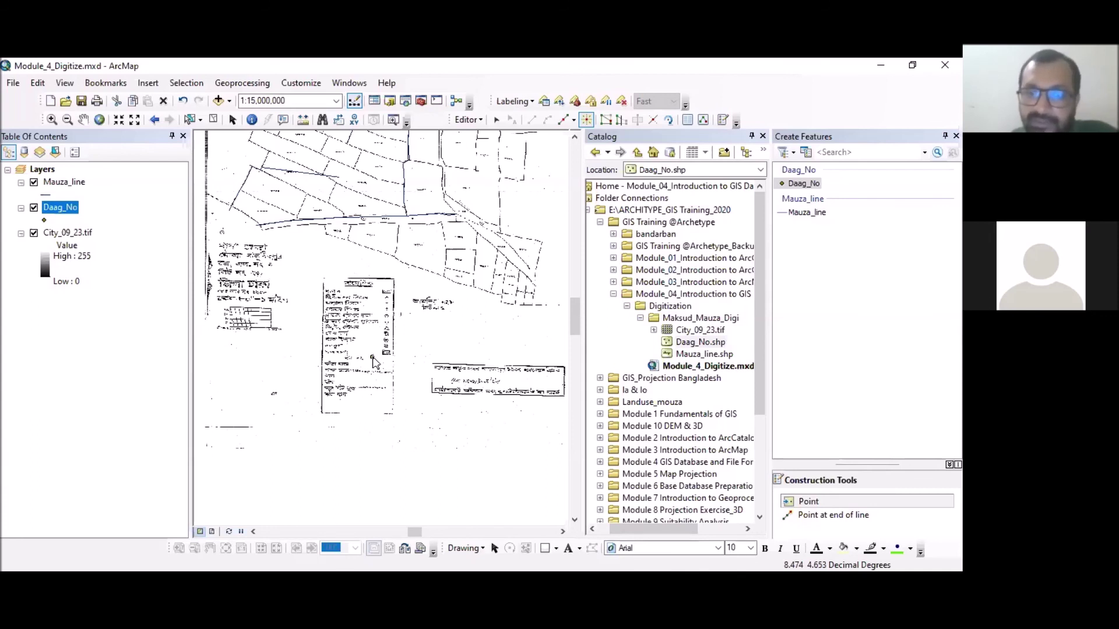
- Place a Daag_No point in the blank area east of the plots on the scanned map
left_click(562, 210)
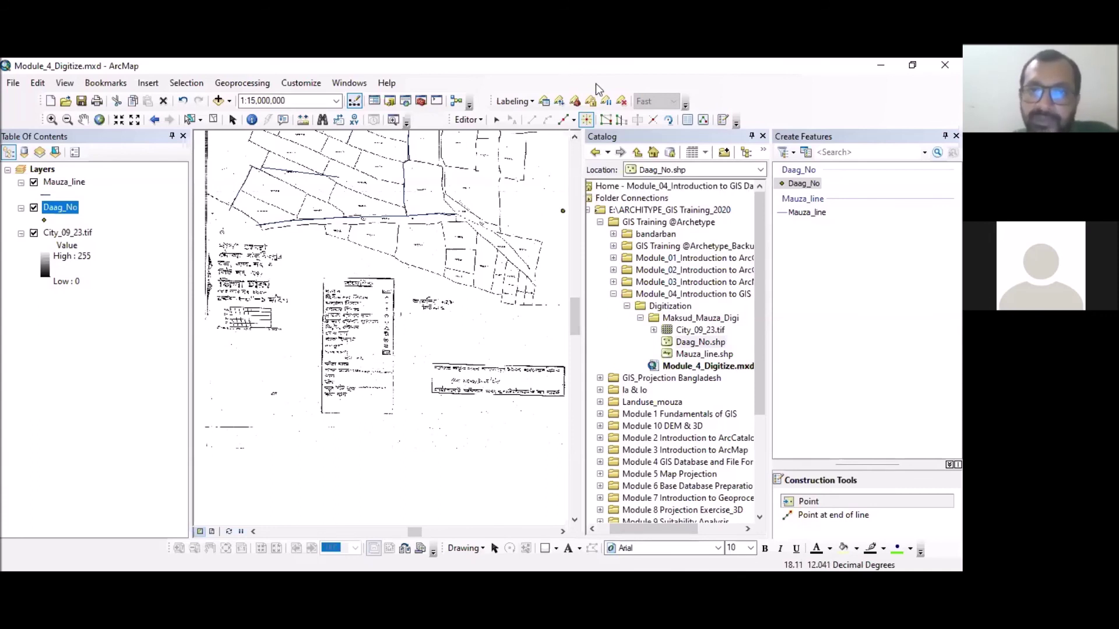